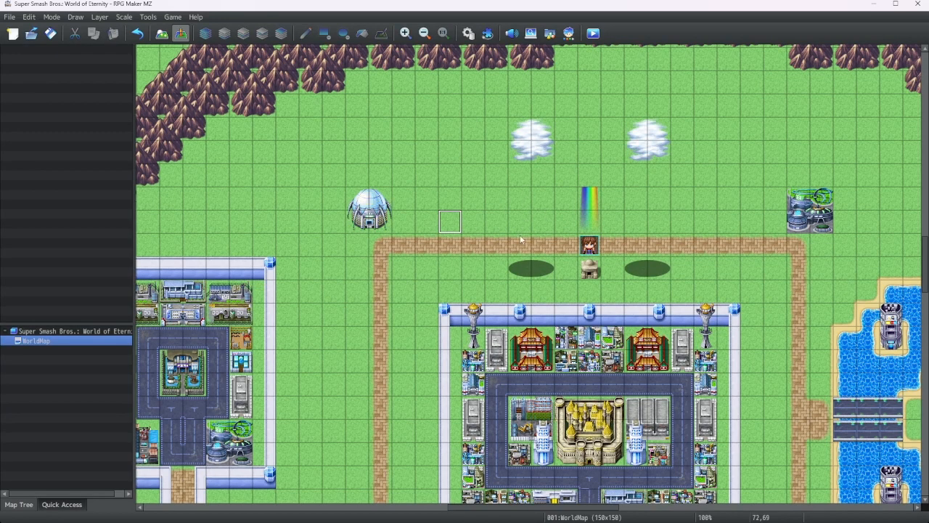
# Open the database and rename the second actor to Mario
pyautogui.click(469, 33)
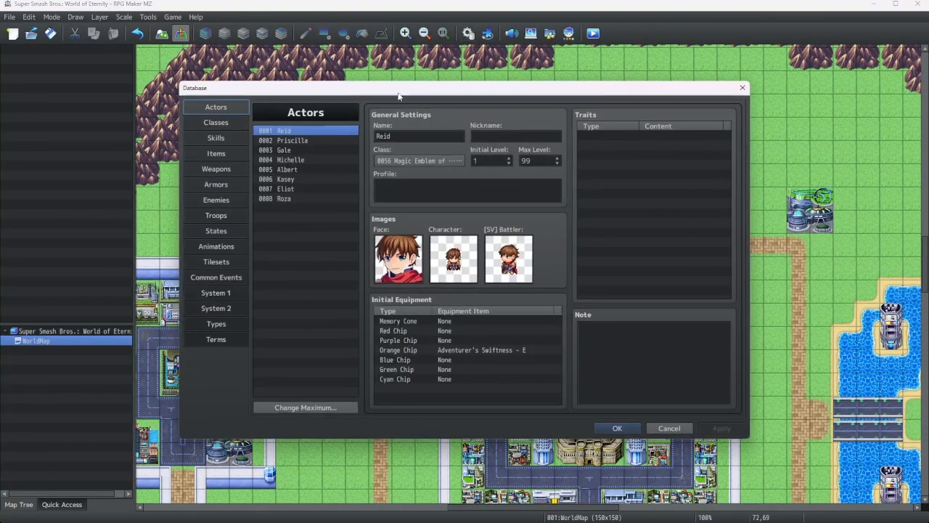
pyautogui.click(319, 140)
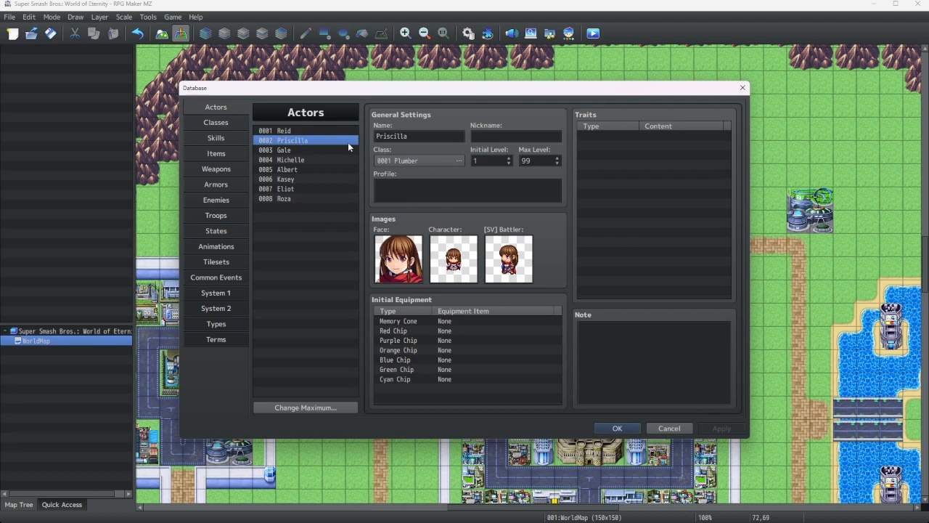
pyautogui.doubleClick(413, 135)
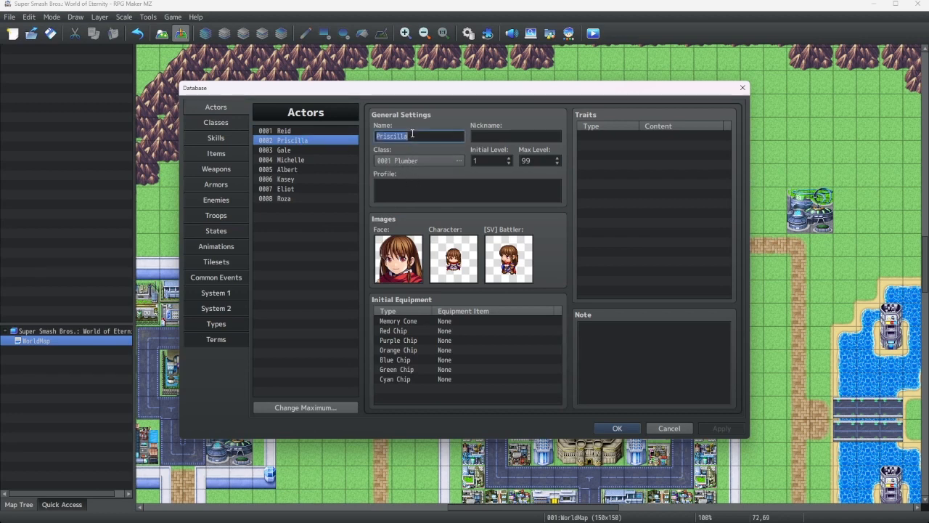
pyautogui.write('Mario')
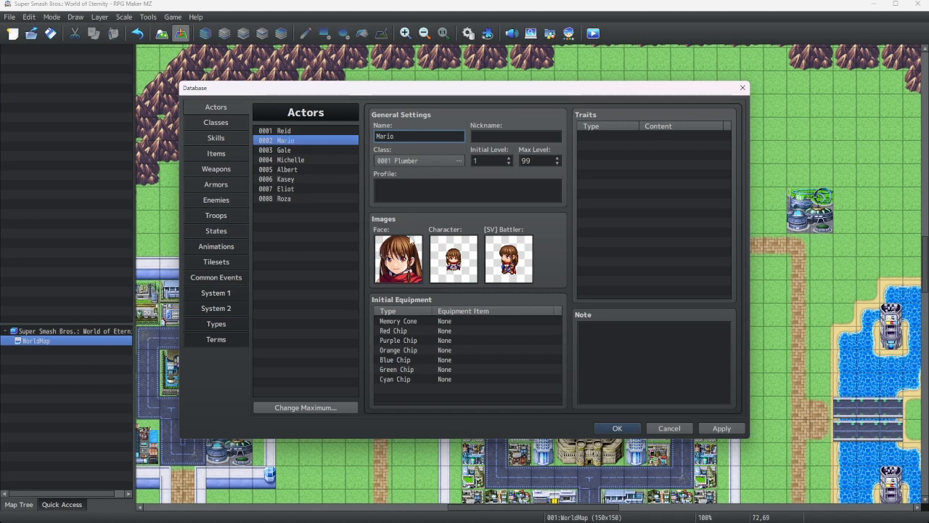
# Set Mario's face image to the Mario portrait from FightersFaces1
pyautogui.doubleClick(399, 258)
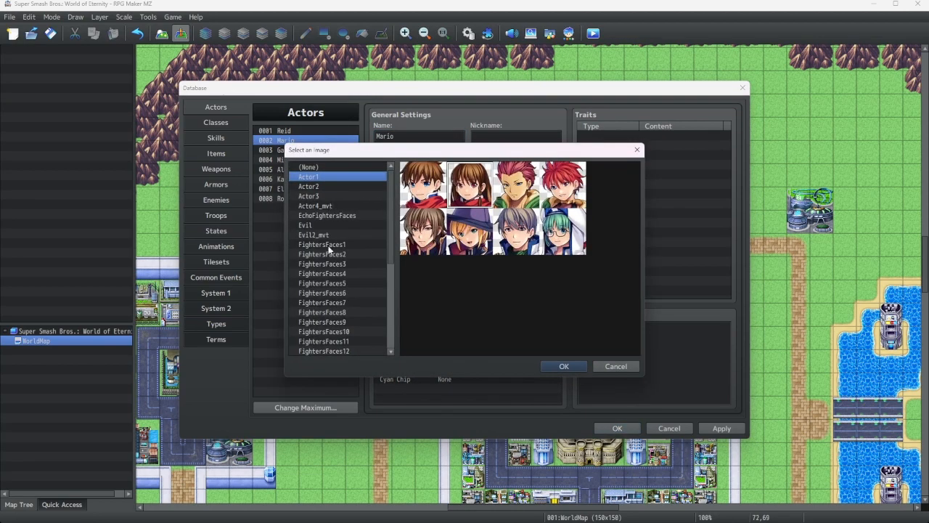
pyautogui.click(329, 246)
pyautogui.doubleClick(424, 182)
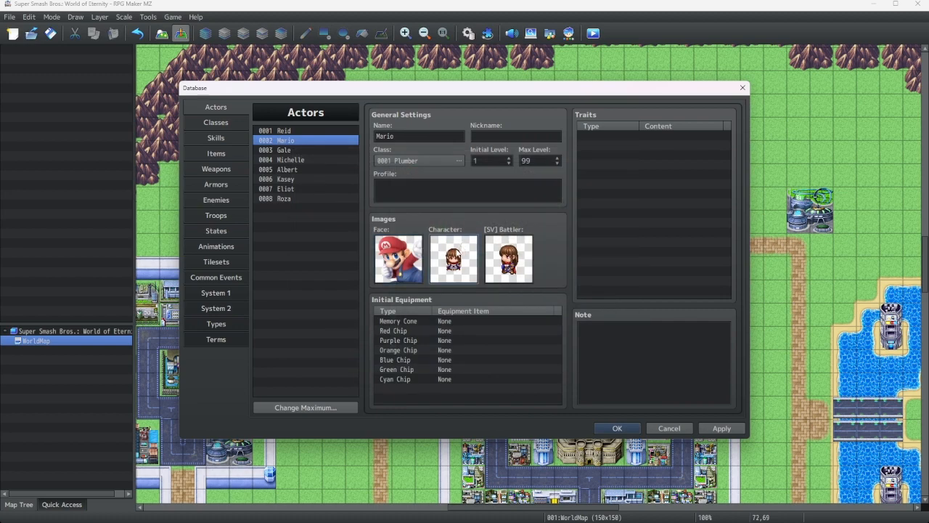
# Set Mario's character image to the Mario walking sprite from FighterWalk1
pyautogui.doubleClick(454, 259)
pyautogui.click(318, 293)
pyautogui.doubleClick(424, 195)
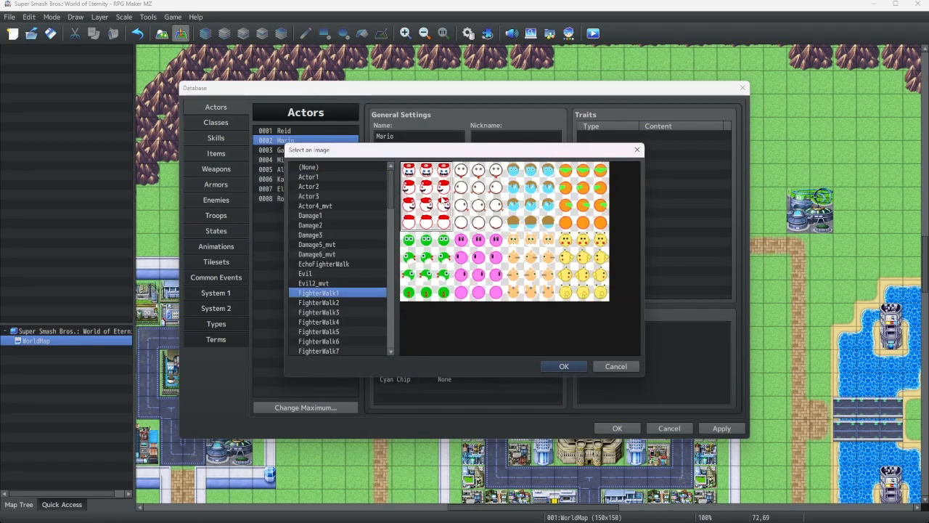
# Clear Mario's SV battler image to None and confirm the database changes
pyautogui.doubleClick(519, 263)
pyautogui.click(311, 166)
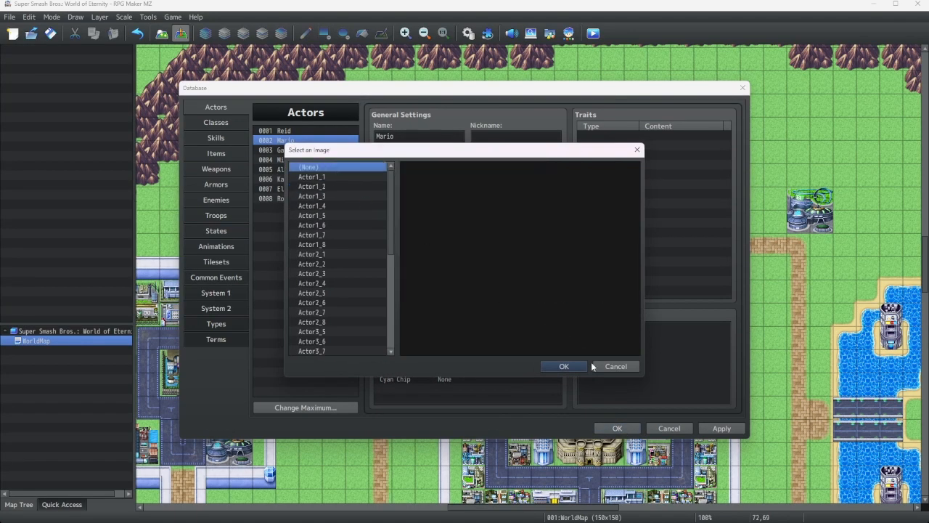
pyautogui.click(558, 364)
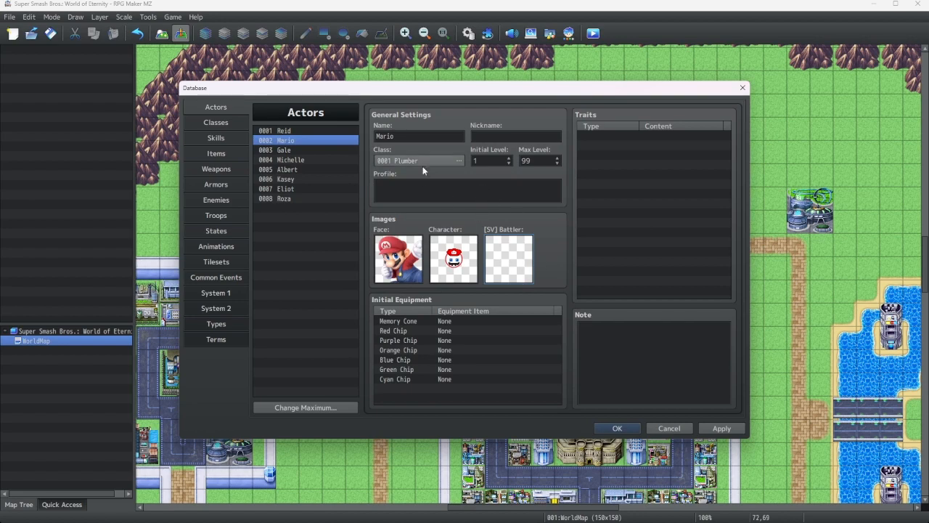
pyautogui.click(616, 429)
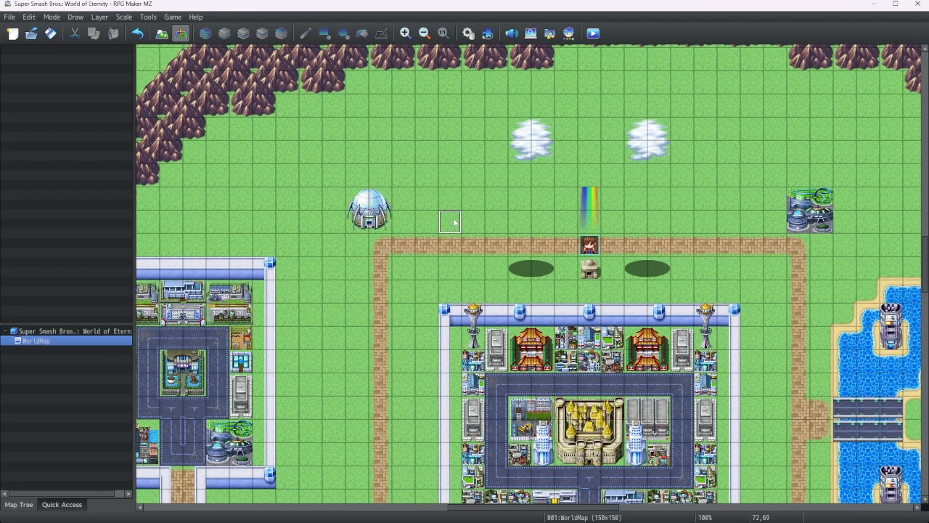
# Create a new event on the grass tile left of the rainbow and name it PartyMember
pyautogui.rightClick(454, 222)
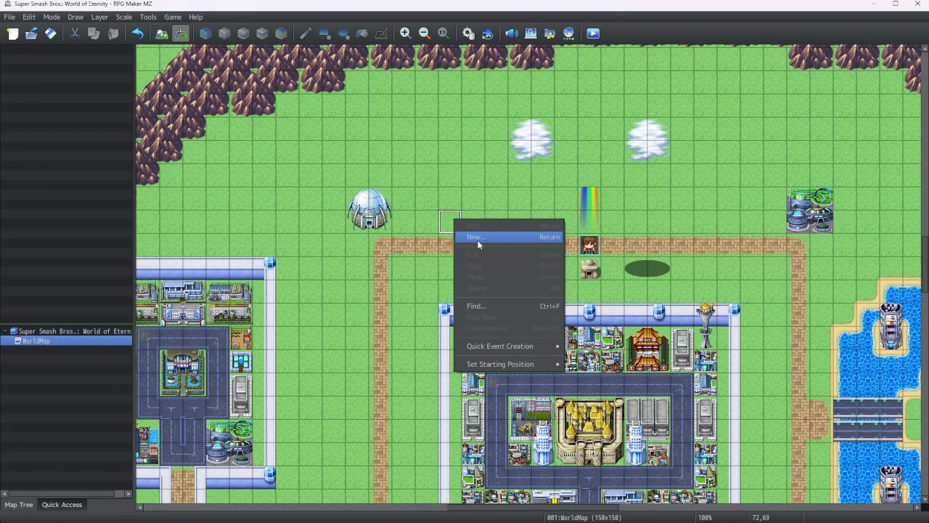
pyautogui.click(475, 237)
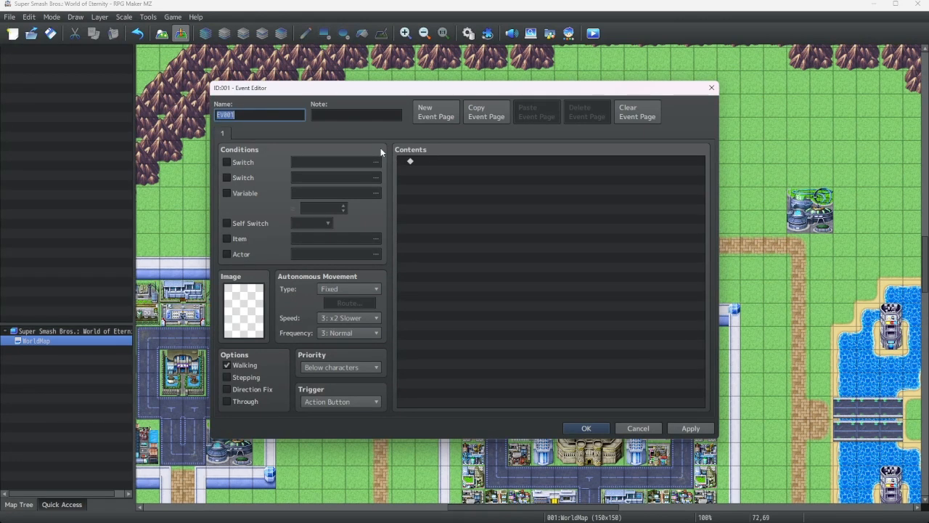
pyautogui.write('PartyMe')
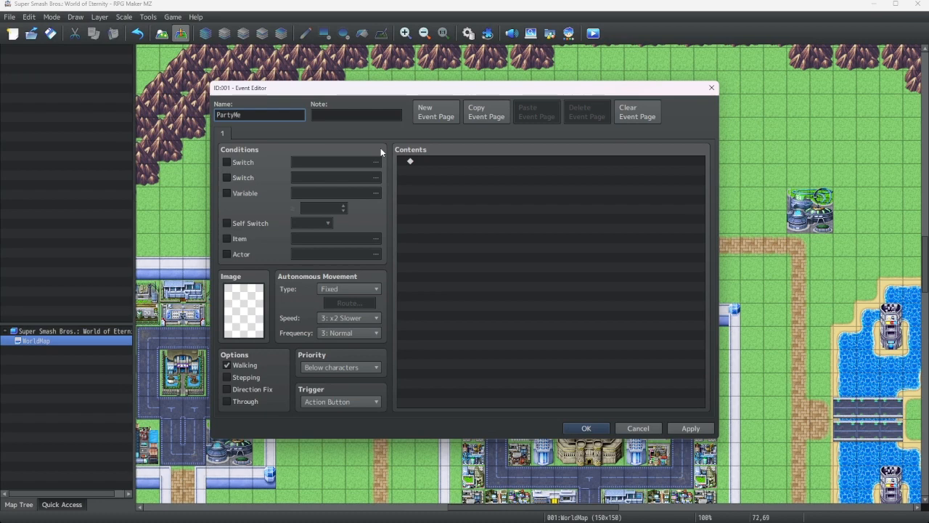
pyautogui.write('mber')
# Set the event's image to the Mario walking sprite from FighterWalk1
pyautogui.doubleClick(251, 300)
pyautogui.click(338, 292)
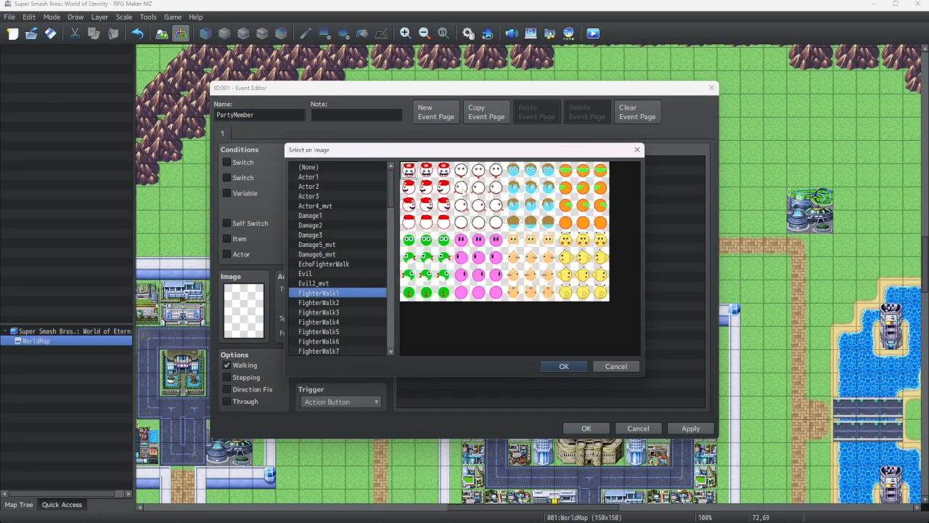
pyautogui.doubleClick(425, 171)
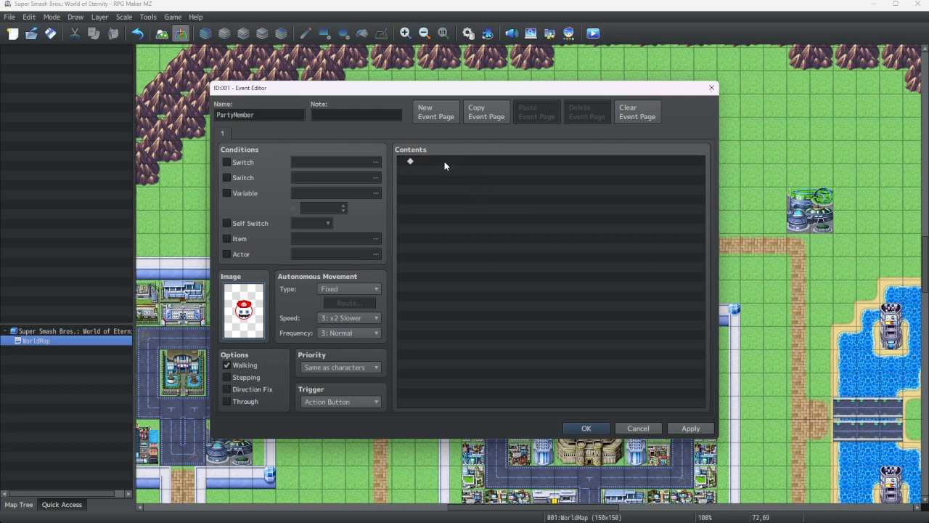
# Browse the lesson resource folder and the project's img pictures folder in File Explorer, then close it
pyautogui.click(444, 162)
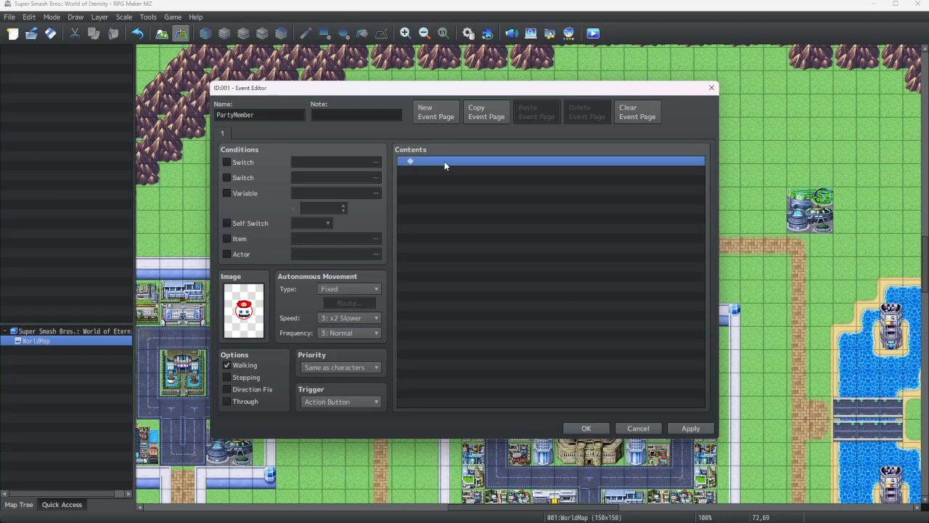
pyautogui.doubleClick(444, 161)
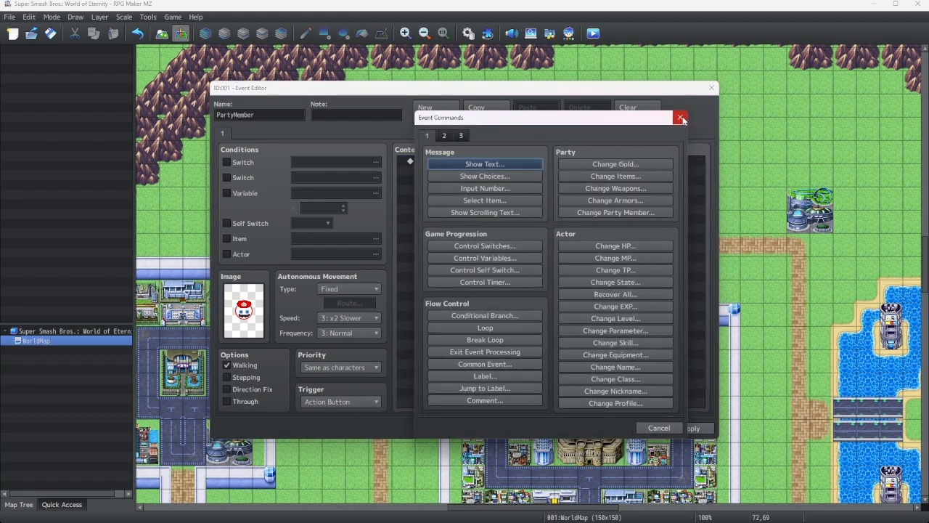
pyautogui.moveTo(501, 520)
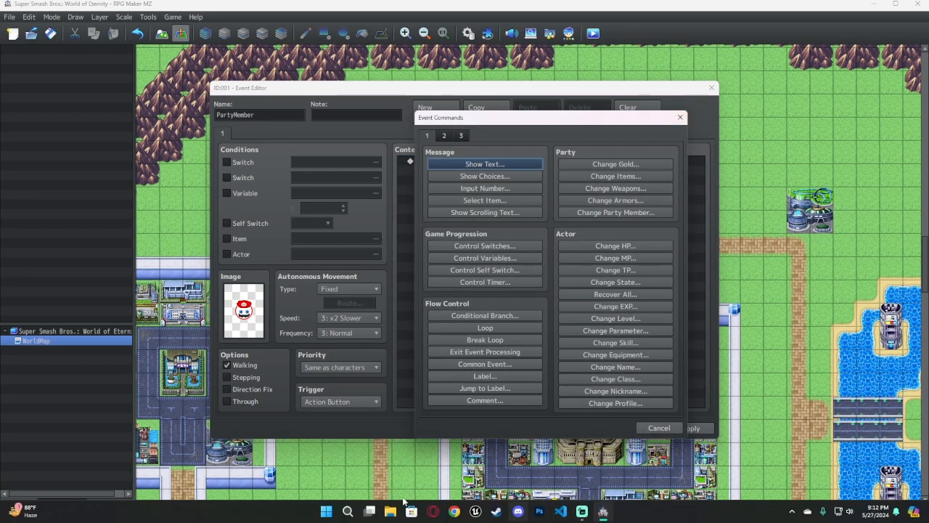
pyautogui.click(392, 514)
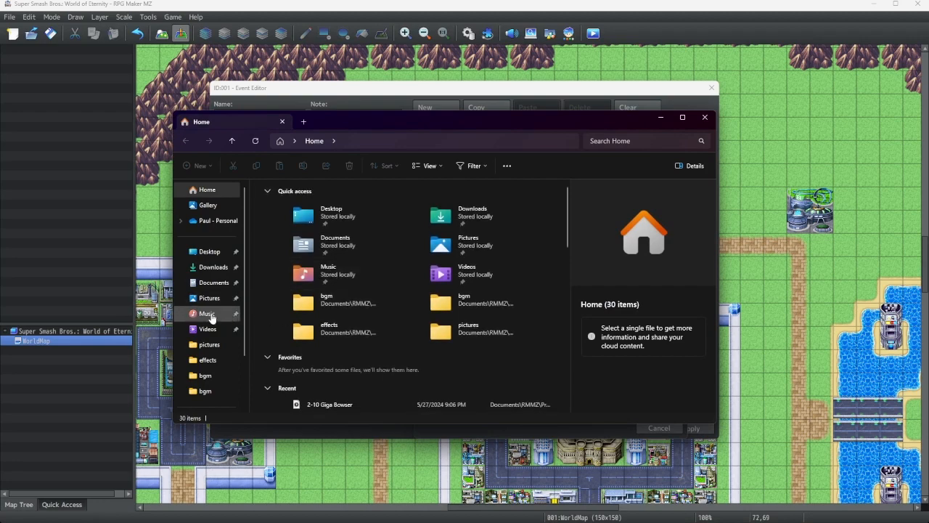
pyautogui.click(211, 282)
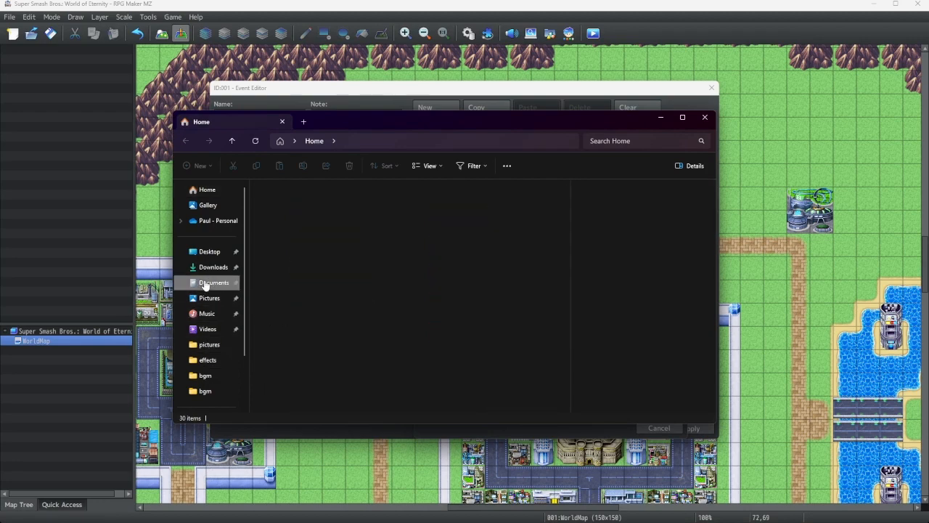
pyautogui.doubleClick(279, 330)
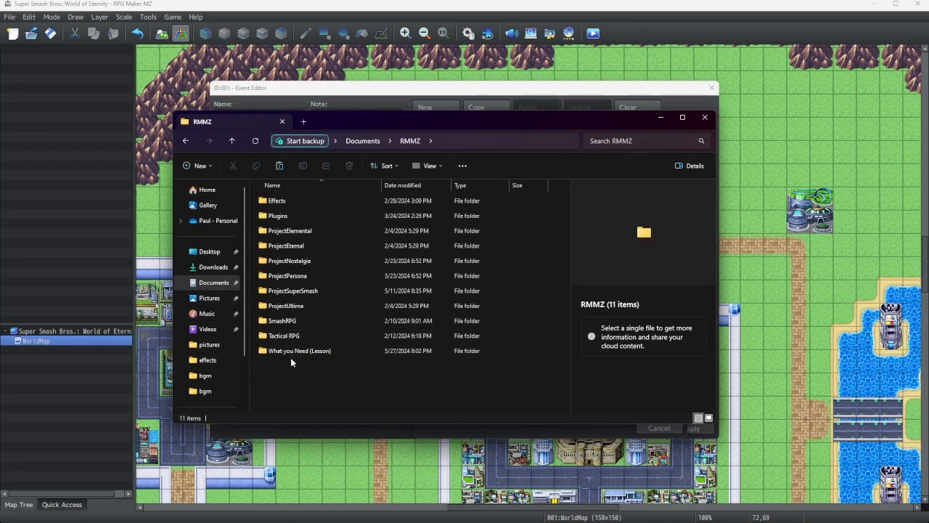
pyautogui.click(289, 352)
pyautogui.doubleClick(289, 351)
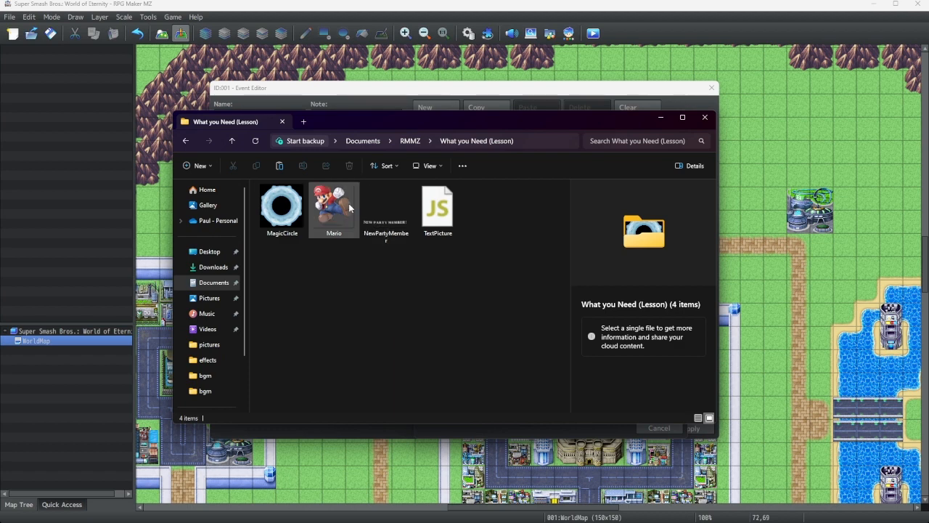
pyautogui.click(410, 142)
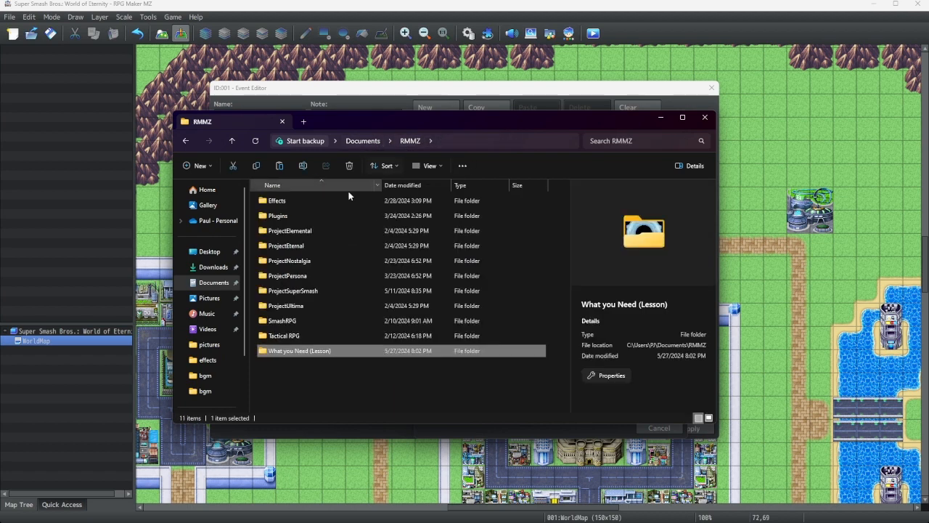
pyautogui.doubleClick(281, 290)
pyautogui.doubleClick(280, 290)
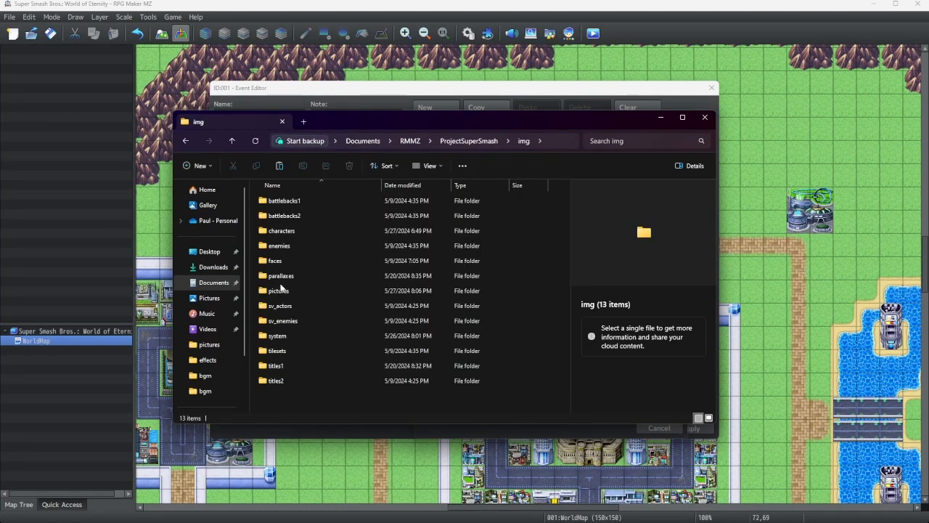
pyautogui.doubleClick(281, 290)
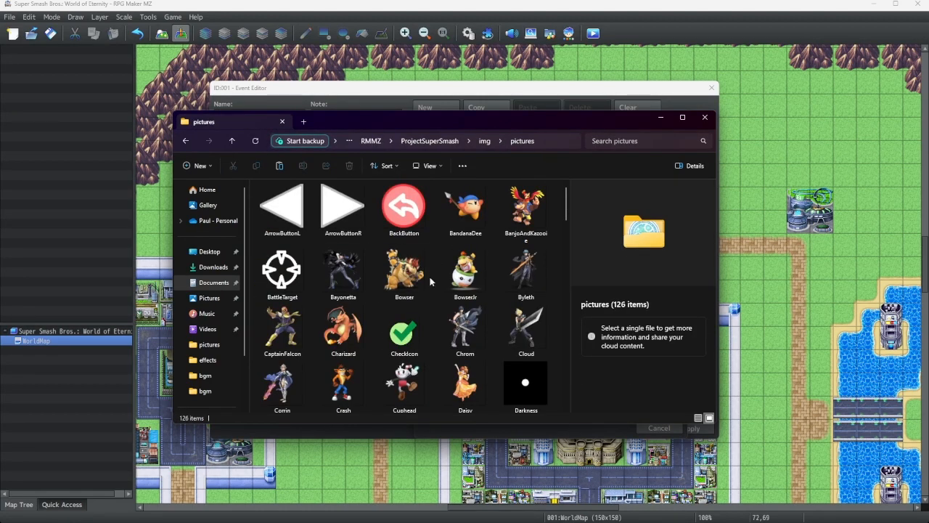
pyautogui.scroll(-10, 430, 281)
pyautogui.scroll(1, 428, 282)
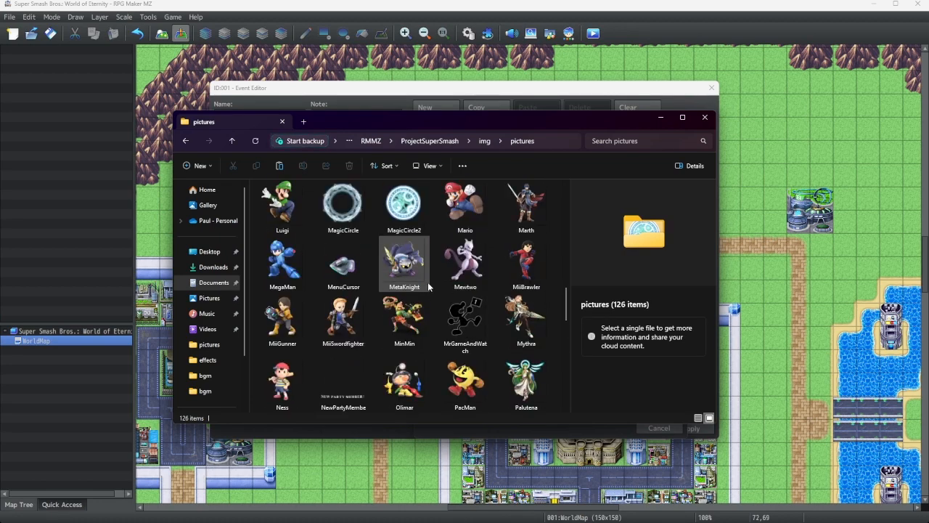
pyautogui.scroll(3, 427, 282)
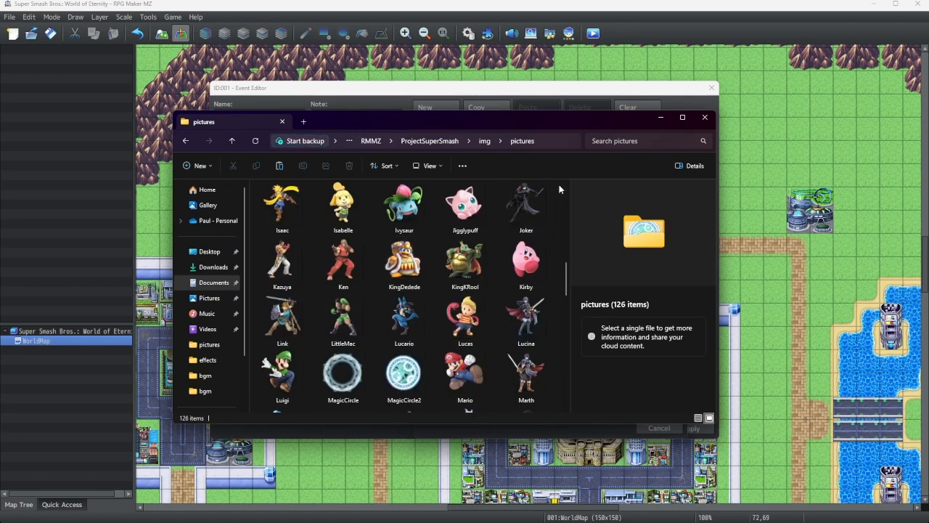
pyautogui.click(706, 117)
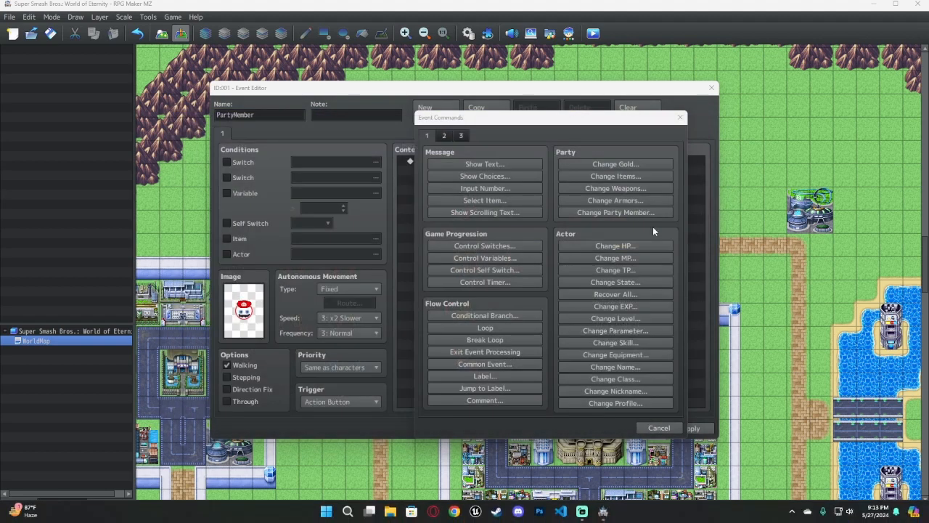
# Add a Show Text command reading "Blah party member. I will join you now."
pyautogui.click(462, 165)
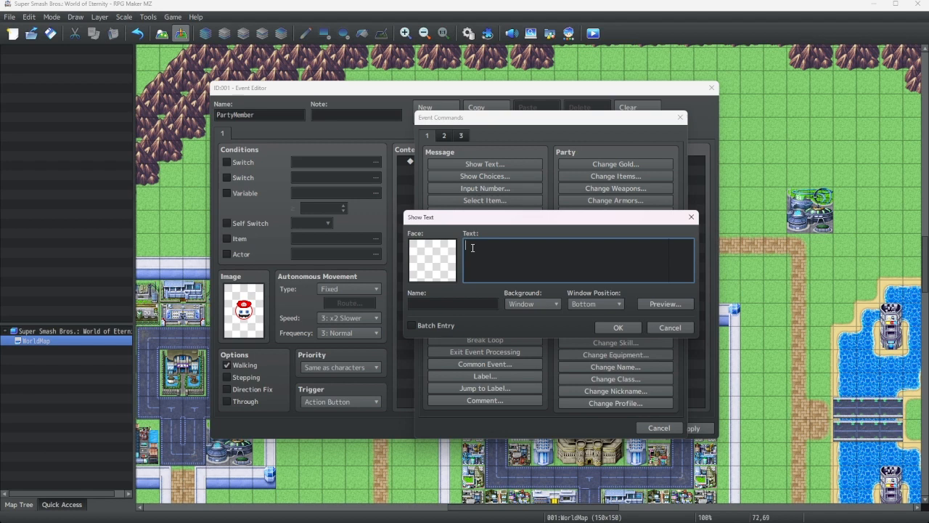
pyautogui.write('Blah party member imm')
pyautogui.press('BackSpace')
pyautogui.write('will join you kn')
pyautogui.press('BackSpace')
pyautogui.press('BackSpace')
pyautogui.write('no')
pyautogui.click(618, 327)
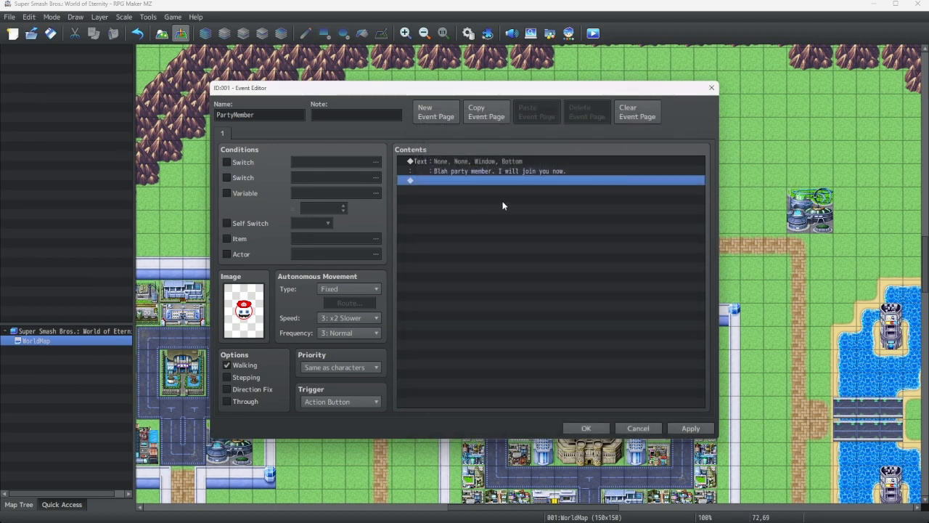
# Add a Play BGM command that plays NewPartyMember, previewing the track before confirming
pyautogui.doubleClick(460, 180)
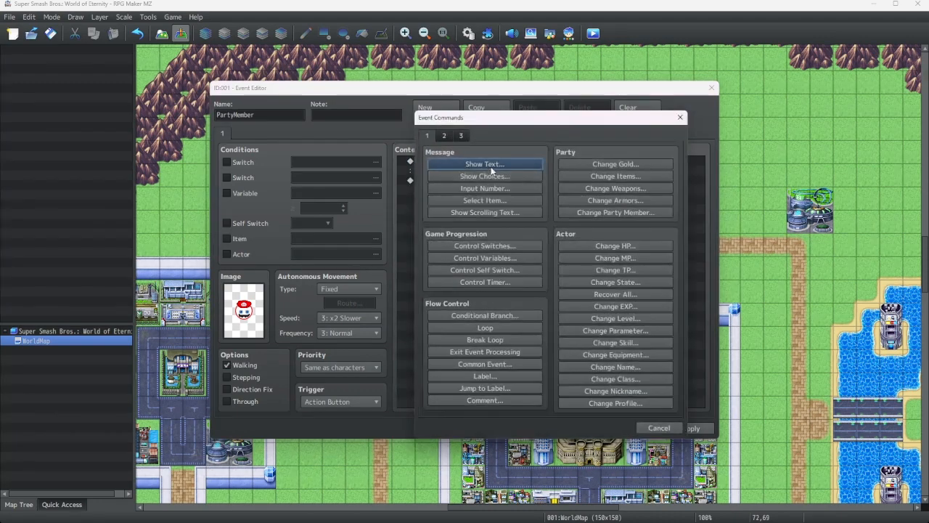
pyautogui.click(446, 137)
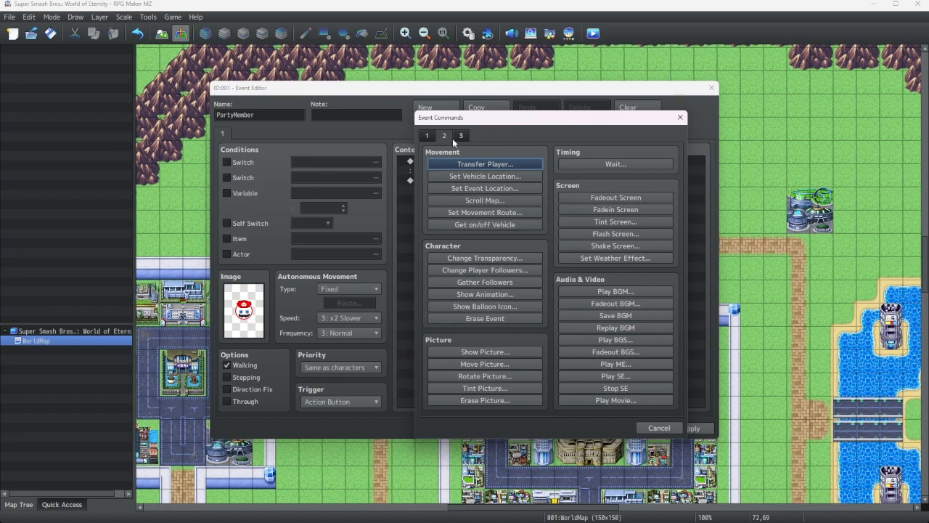
pyautogui.click(594, 291)
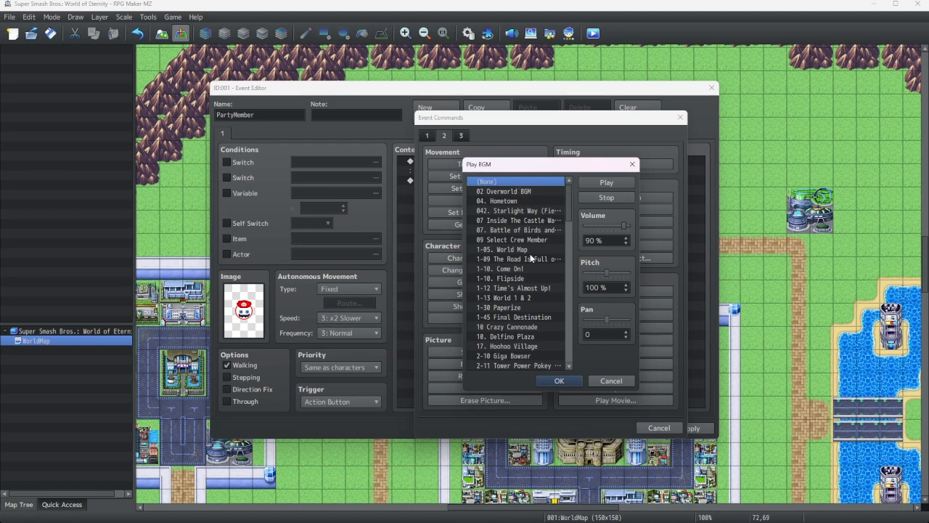
pyautogui.scroll(-15, 530, 258)
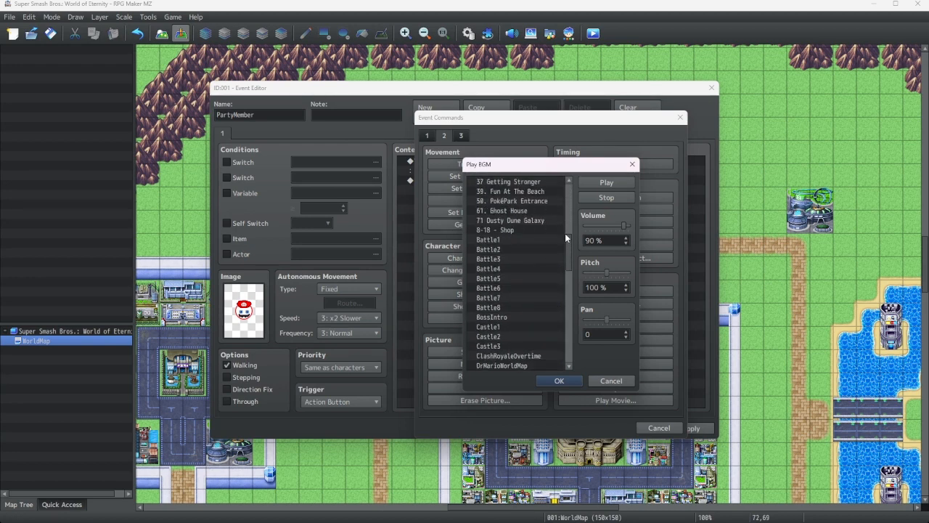
pyautogui.scroll(-8, 564, 233)
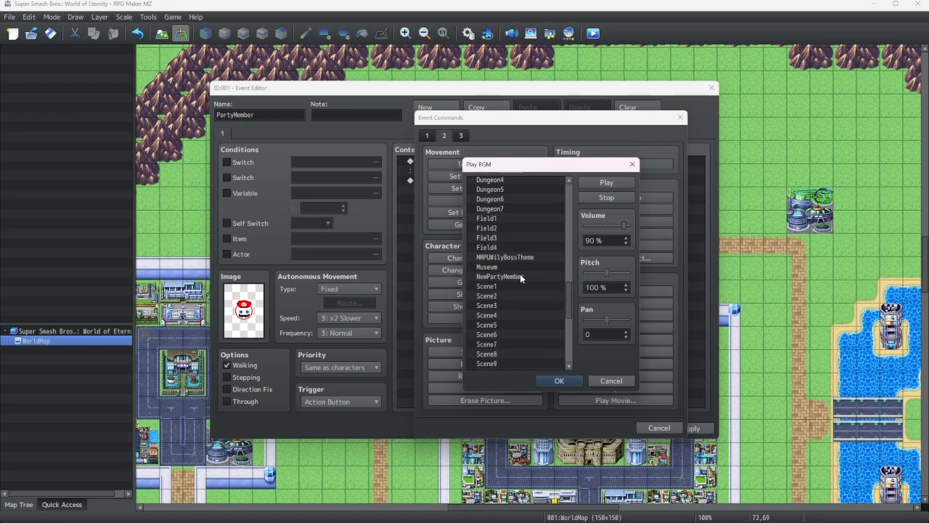
pyautogui.click(521, 277)
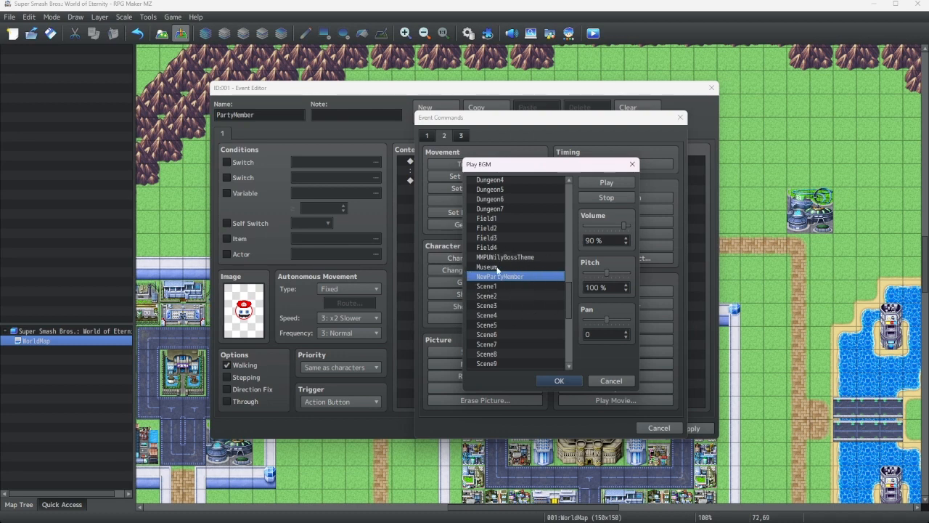
pyautogui.click(600, 186)
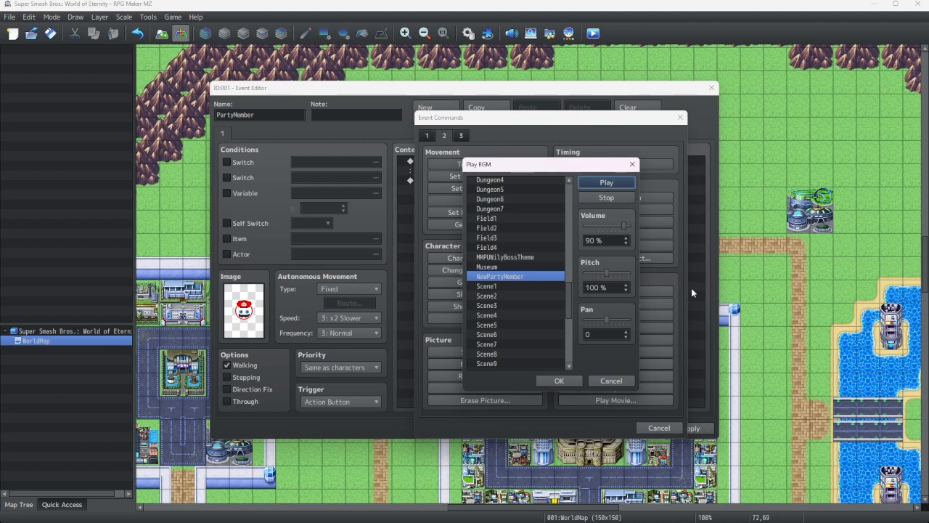
pyautogui.click(598, 205)
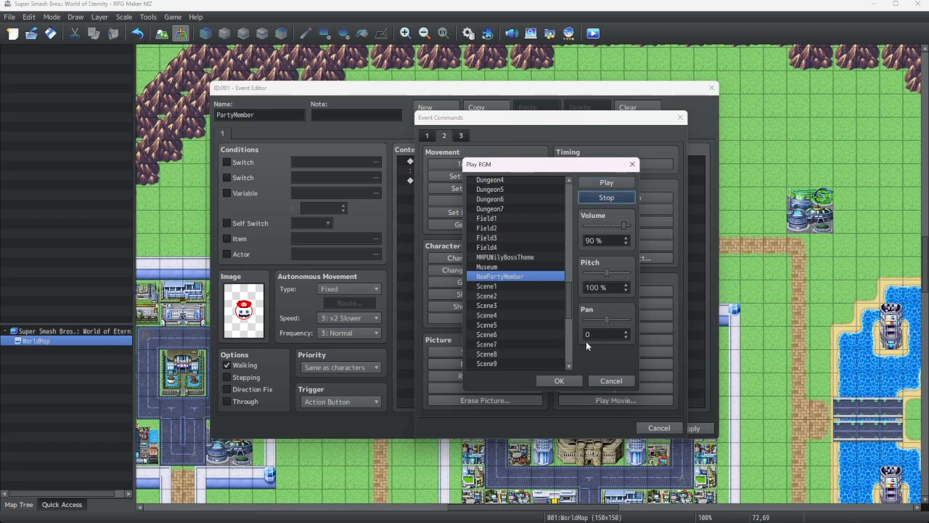
pyautogui.click(574, 381)
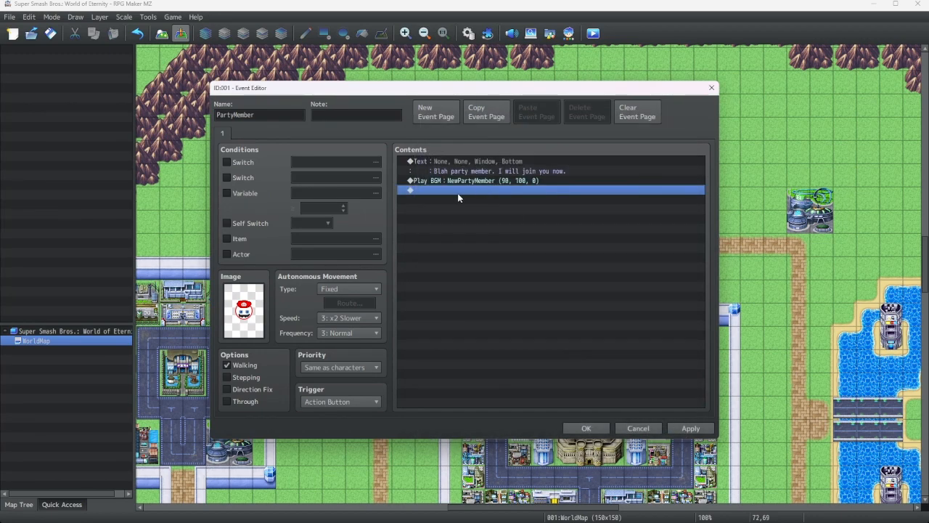
# Insert a Show Picture command below the BGM and choose the Mario image
pyautogui.doubleClick(458, 190)
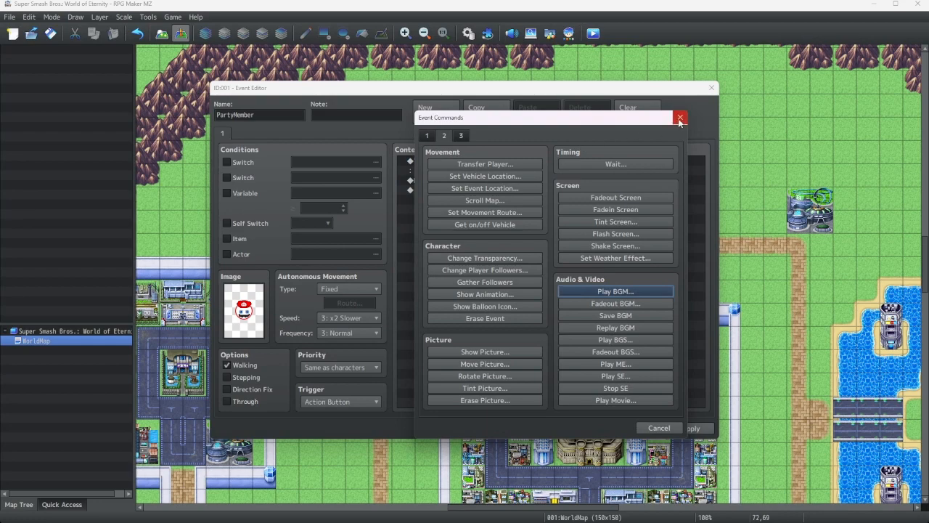
pyautogui.click(680, 118)
pyautogui.rightClick(453, 189)
pyautogui.click(479, 195)
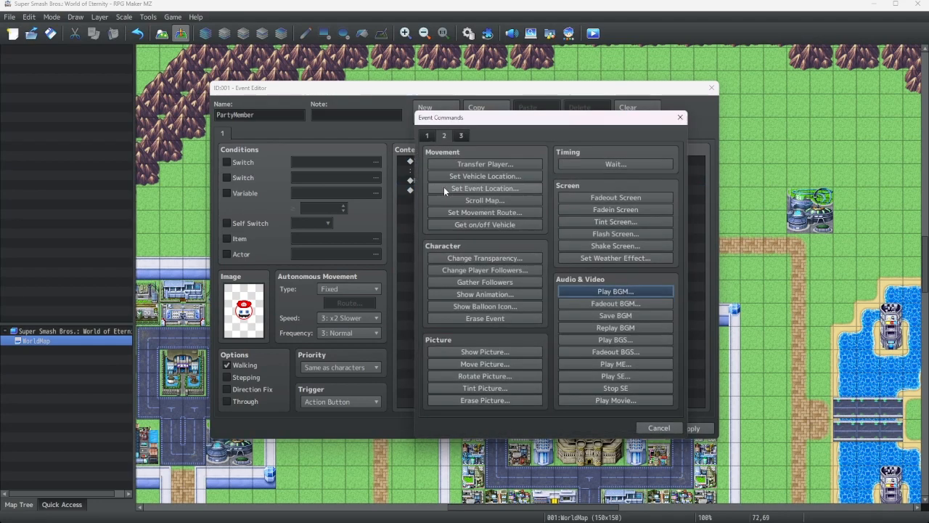
pyautogui.click(482, 352)
pyautogui.click(509, 217)
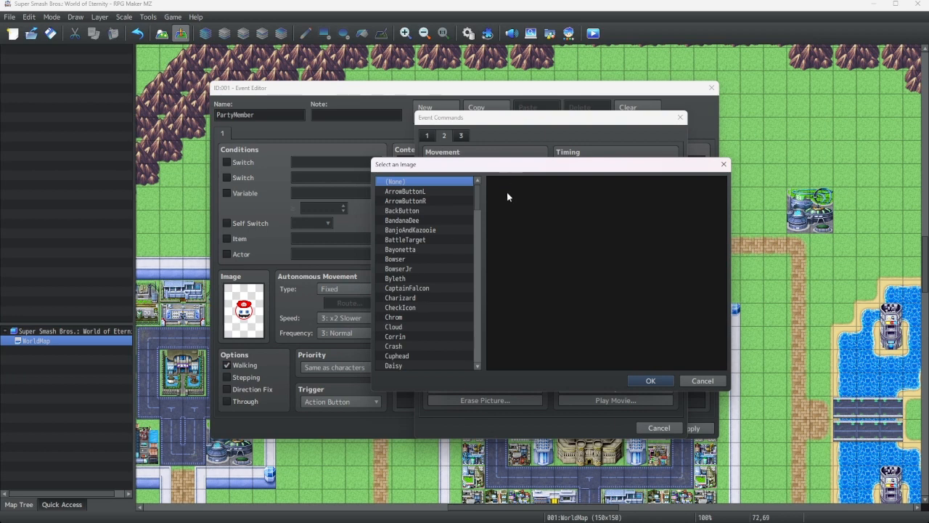
pyautogui.scroll(-9, 427, 233)
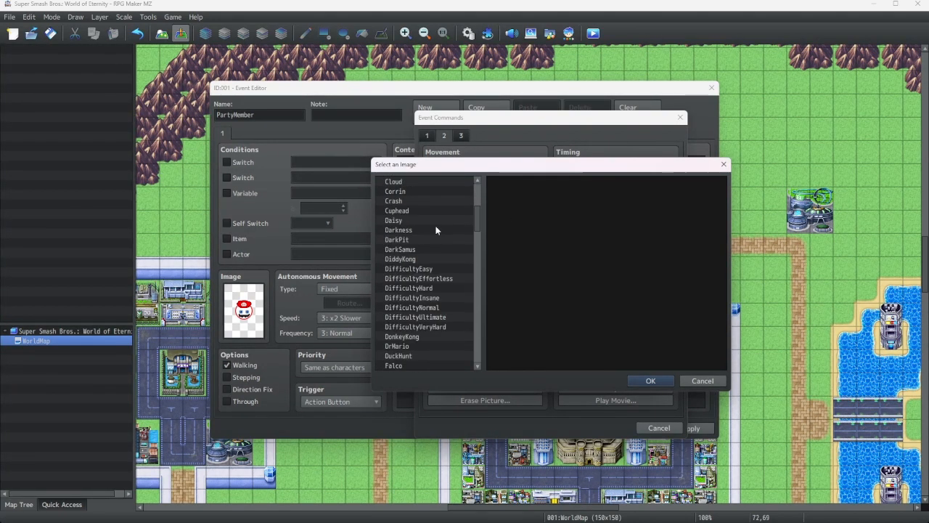
pyautogui.scroll(-6, 427, 236)
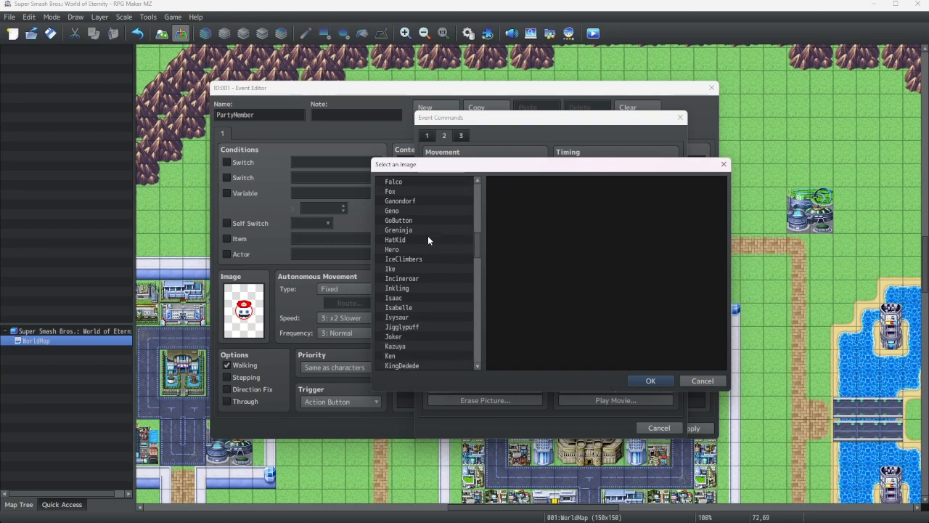
pyautogui.scroll(-2, 428, 239)
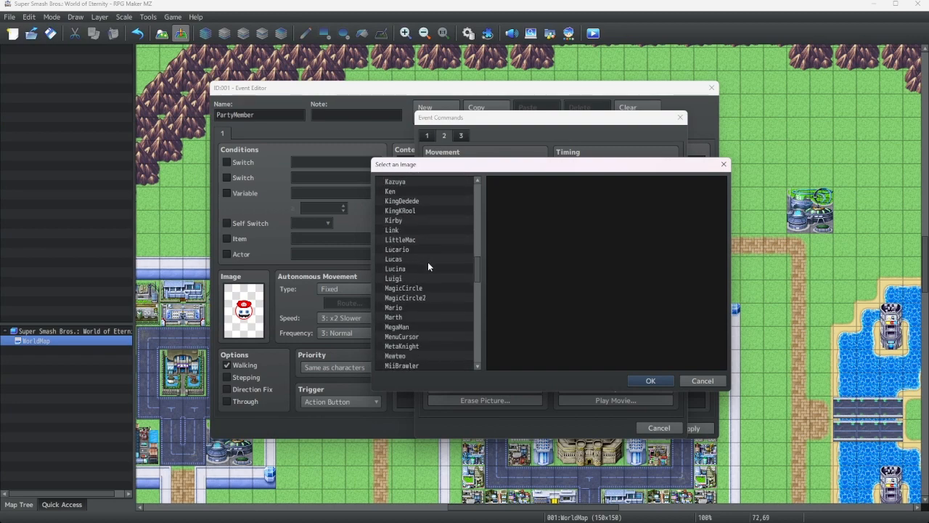
pyautogui.click(406, 306)
pyautogui.doubleClick(407, 306)
# Centre the Mario picture at 640, 360 as picture number 3 with opacity 0, and confirm
pyautogui.click(482, 258)
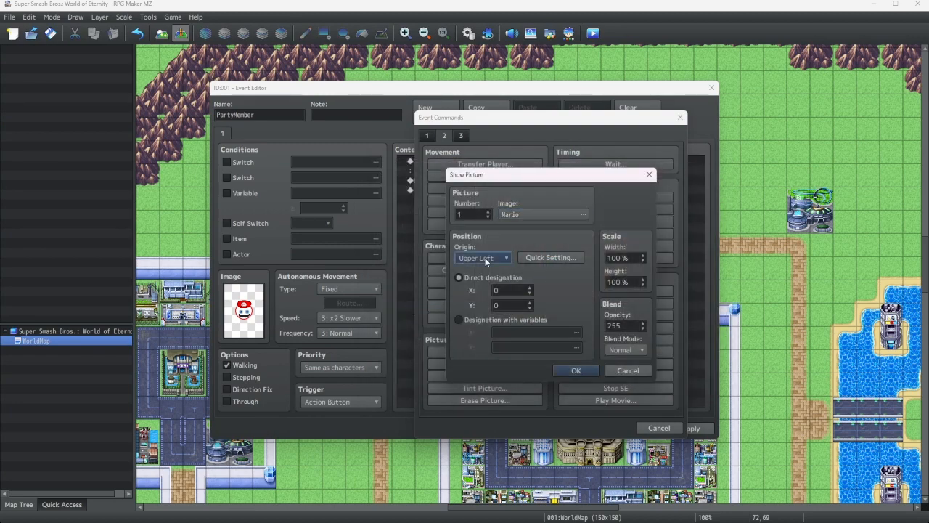
pyautogui.click(476, 279)
pyautogui.click(541, 258)
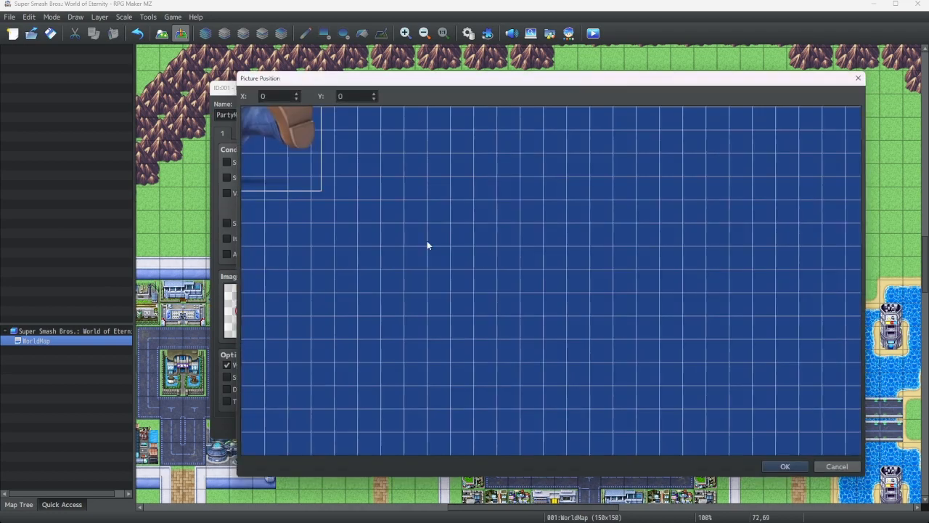
pyautogui.moveTo(294, 158); pyautogui.dragTo(605, 318)
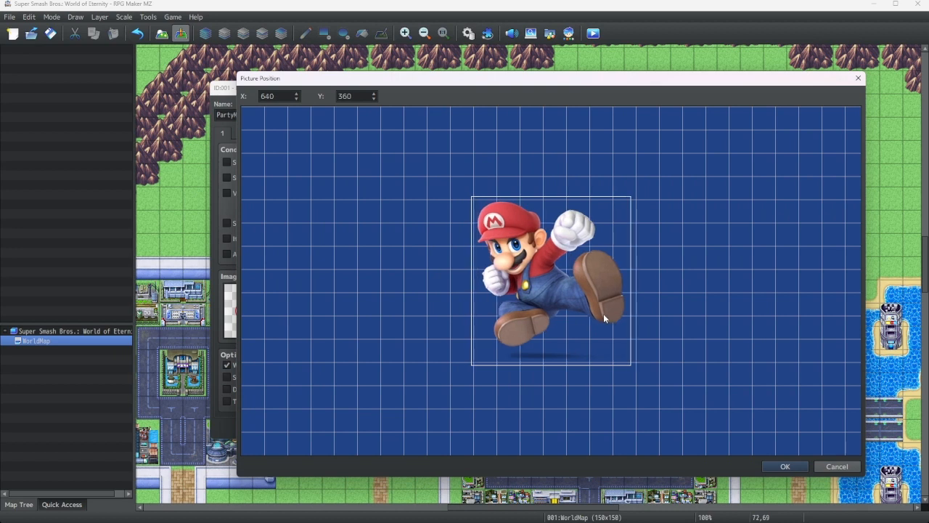
pyautogui.click(785, 466)
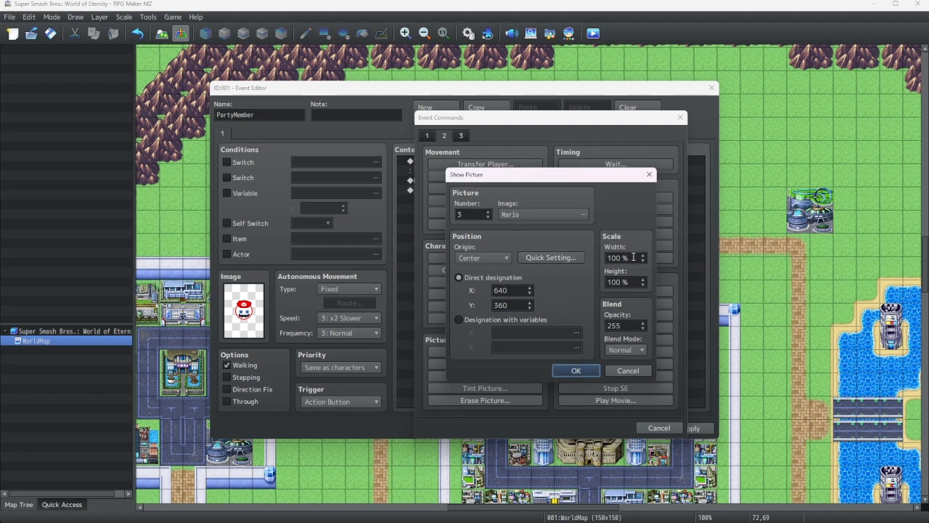
pyautogui.click(644, 326)
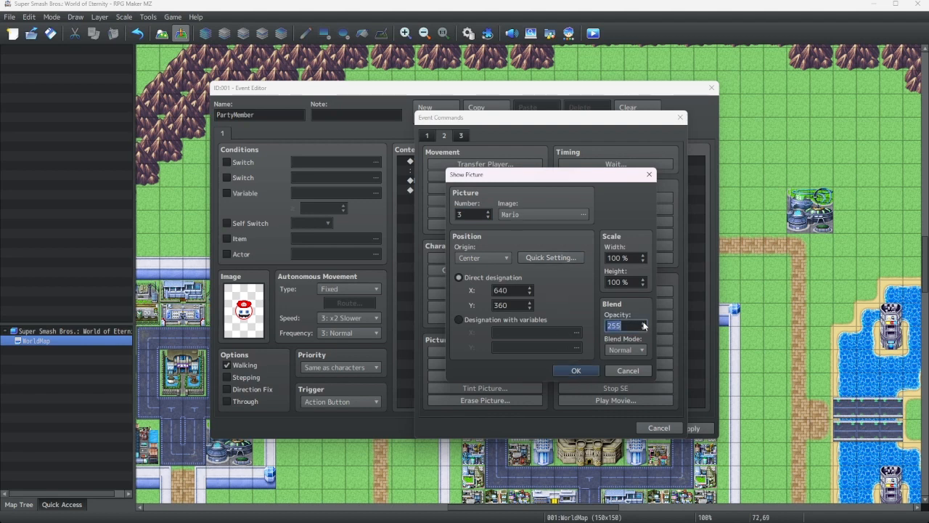
pyautogui.write('0')
pyautogui.click(576, 370)
# Insert another Show Picture command using the MagicCircle2 image
pyautogui.rightClick(463, 196)
pyautogui.rightClick(456, 202)
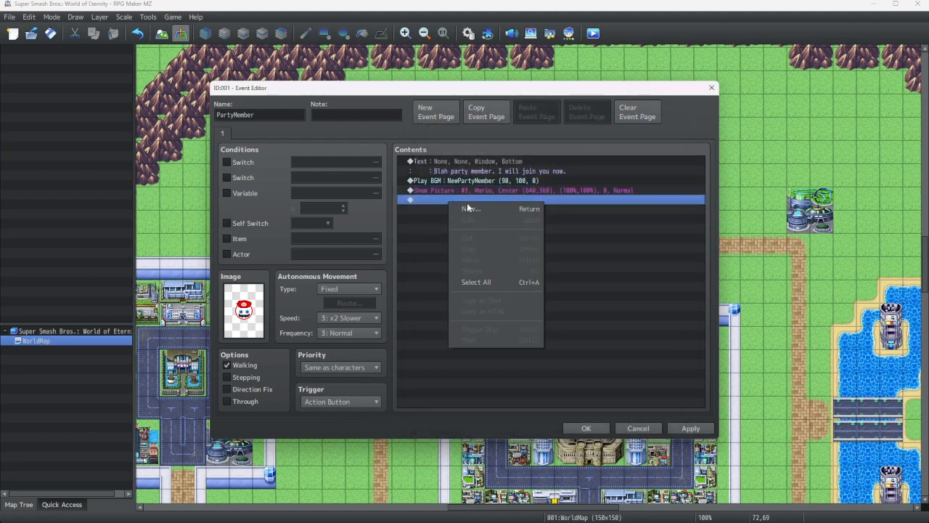
pyautogui.click(468, 209)
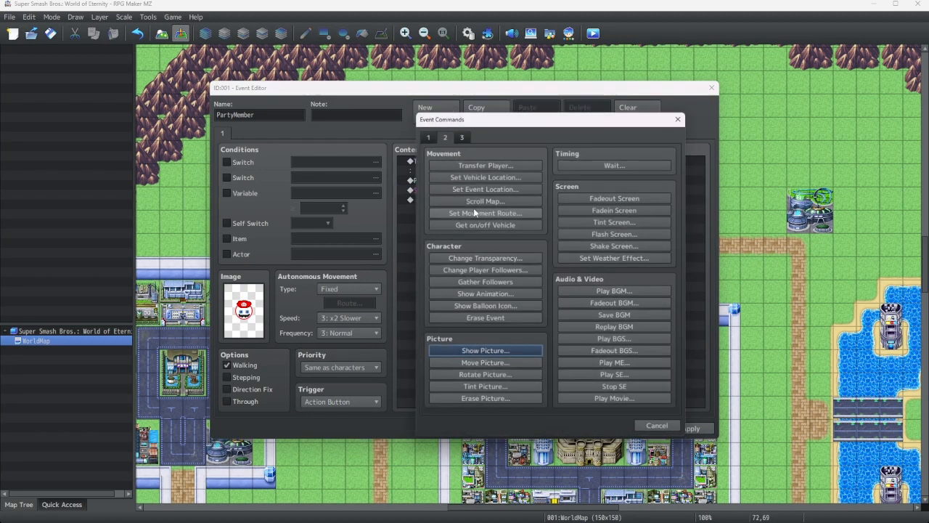
pyautogui.click(485, 356)
pyautogui.click(519, 214)
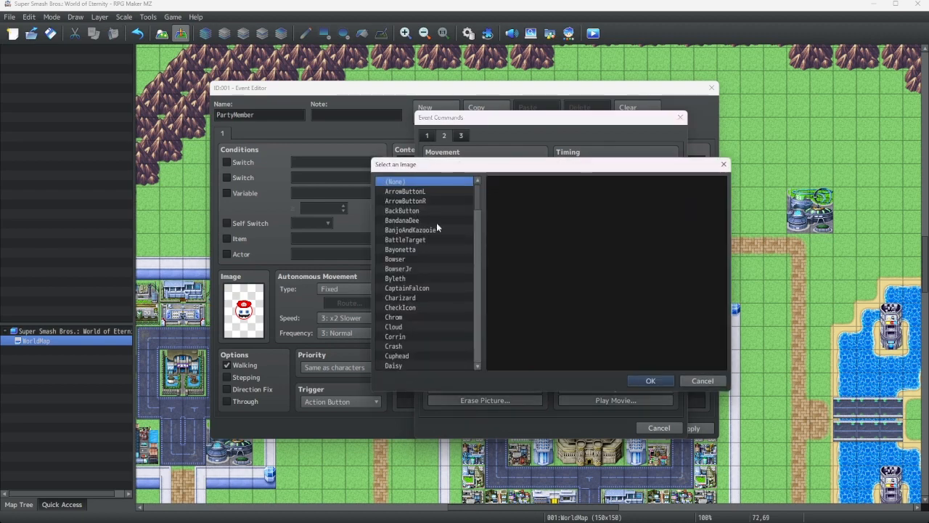
pyautogui.scroll(-10, 418, 254)
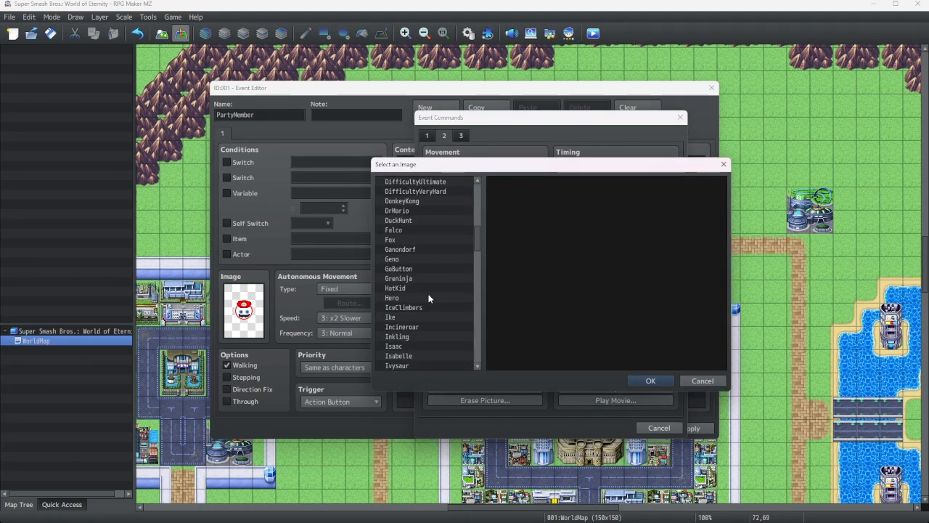
pyautogui.scroll(-8, 429, 296)
pyautogui.click(431, 278)
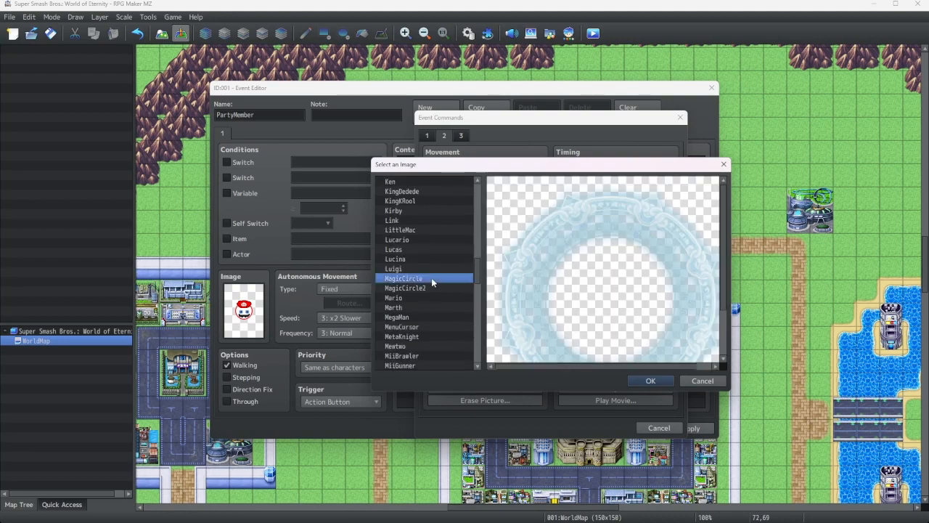
pyautogui.click(432, 289)
pyautogui.click(648, 380)
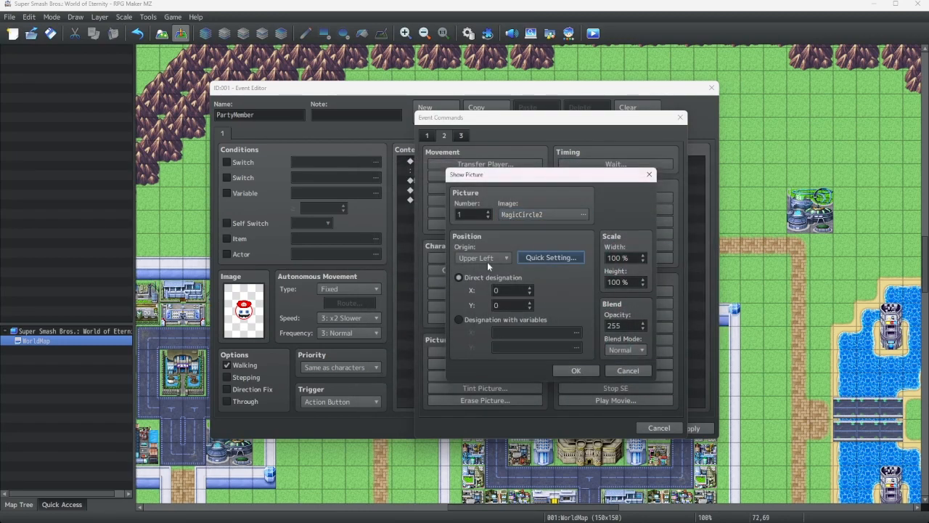
# Centre the magic circle picture at 640, 360 and confirm the command
pyautogui.click(486, 259)
pyautogui.click(473, 280)
pyautogui.click(551, 257)
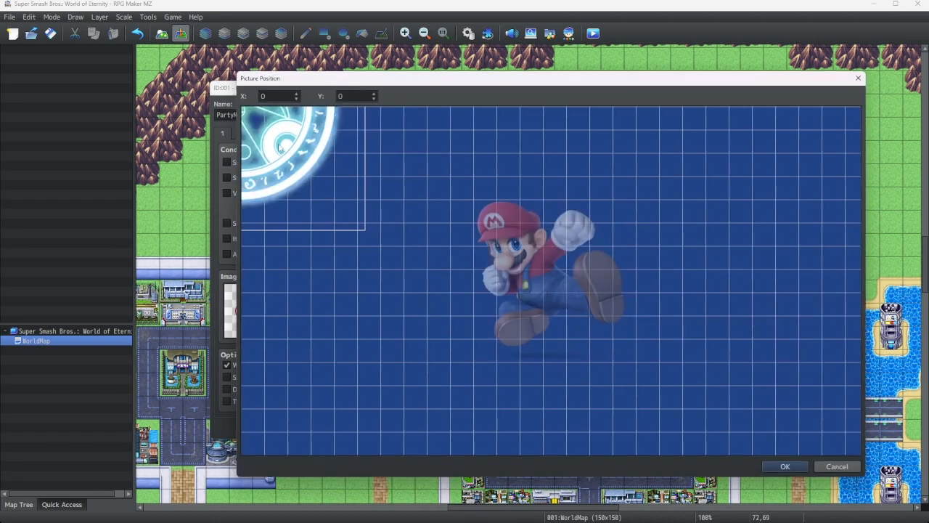
pyautogui.moveTo(280, 146); pyautogui.dragTo(592, 322)
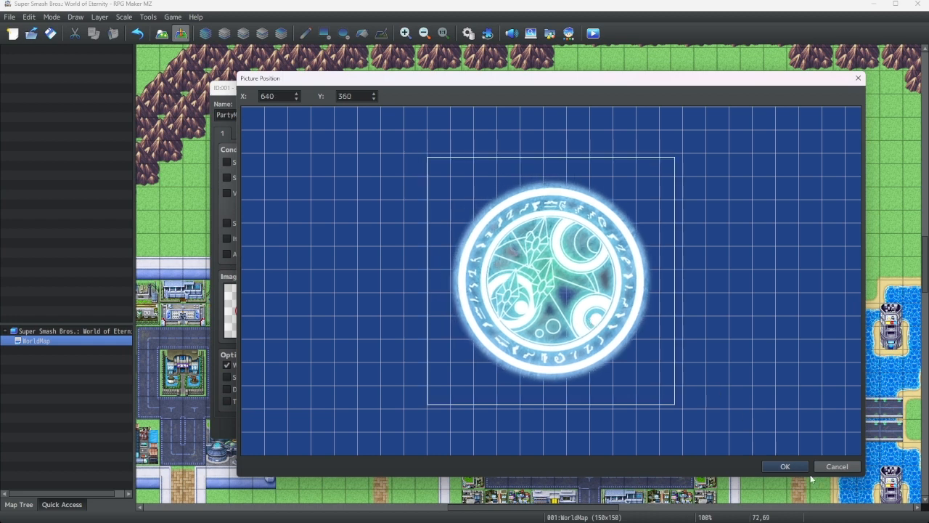
pyautogui.click(787, 467)
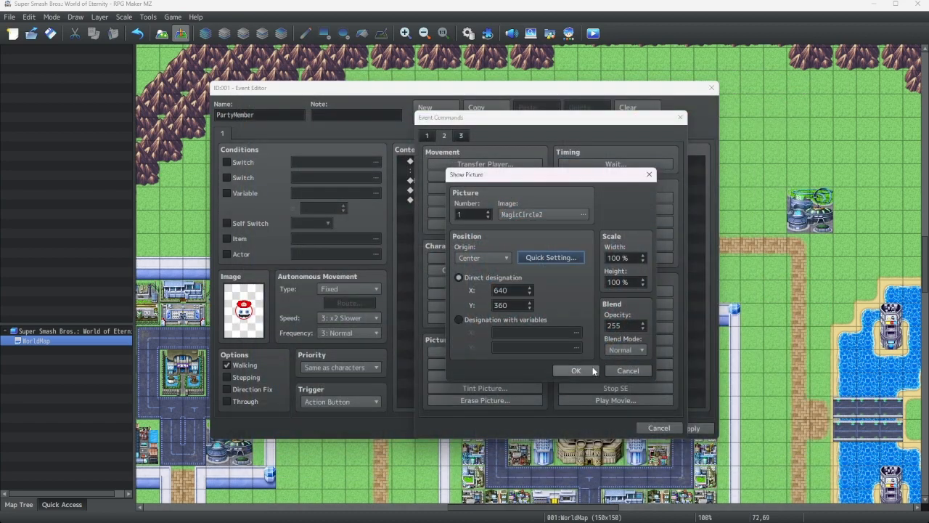
pyautogui.click(575, 370)
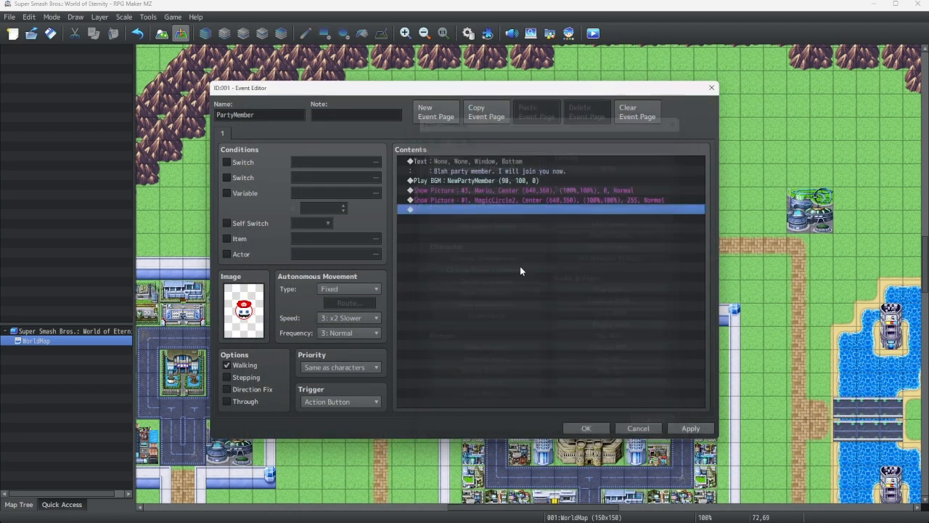
pyautogui.rightClick(458, 193)
pyautogui.click(454, 208)
pyautogui.rightClick(453, 208)
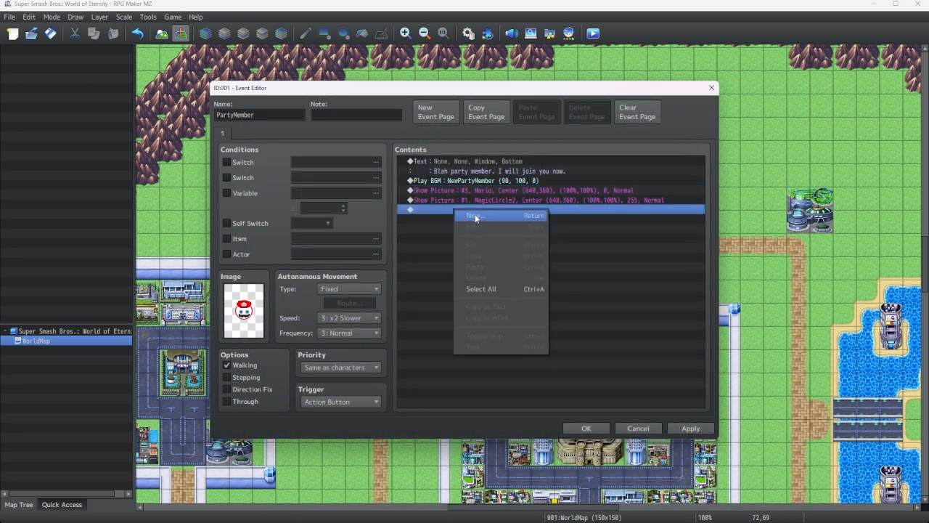
pyautogui.click(464, 198)
pyautogui.click(463, 210)
pyautogui.rightClick(463, 210)
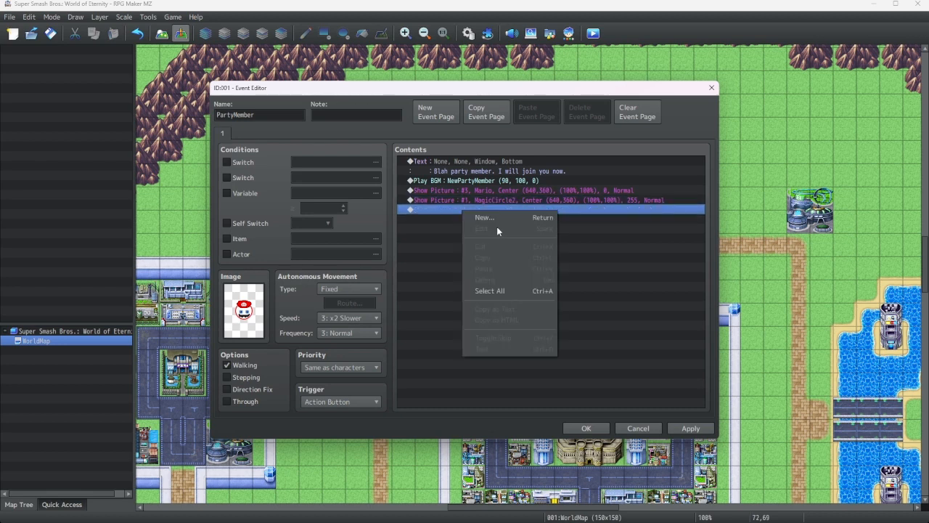
# Reopen the Mario Show Picture command to review its settings, then close it
pyautogui.click(469, 191)
pyautogui.rightClick(469, 190)
pyautogui.click(483, 207)
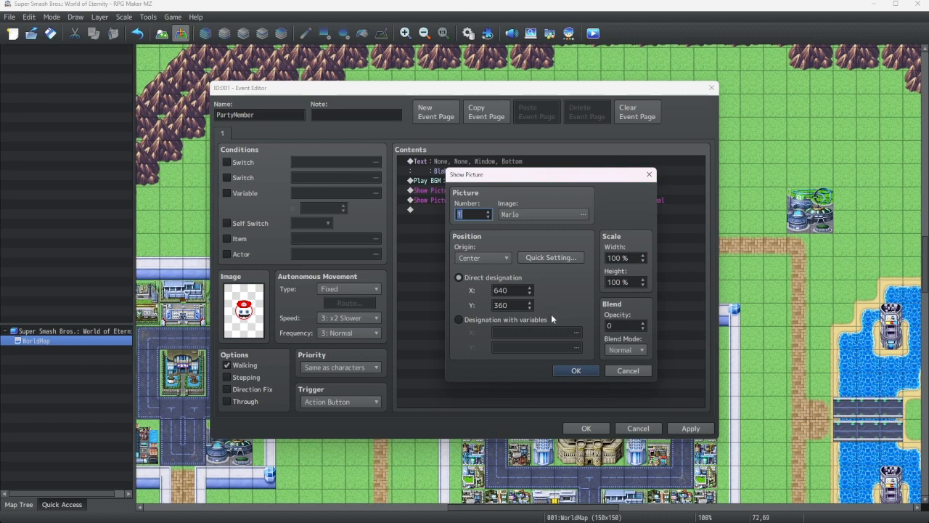
pyautogui.click(575, 370)
# Add another Show Picture command as picture number 2 with Center origin and the MagicCircle image
pyautogui.rightClick(453, 190)
pyautogui.click(476, 208)
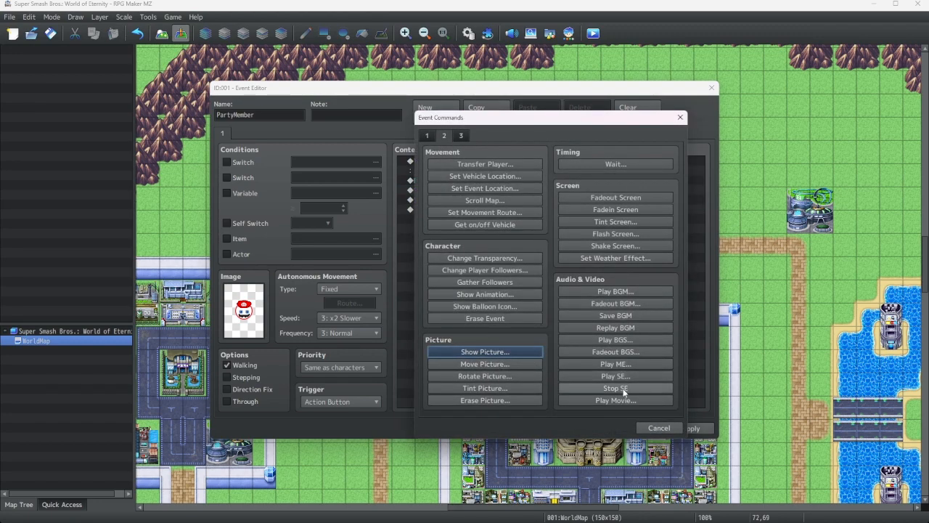
pyautogui.click(514, 352)
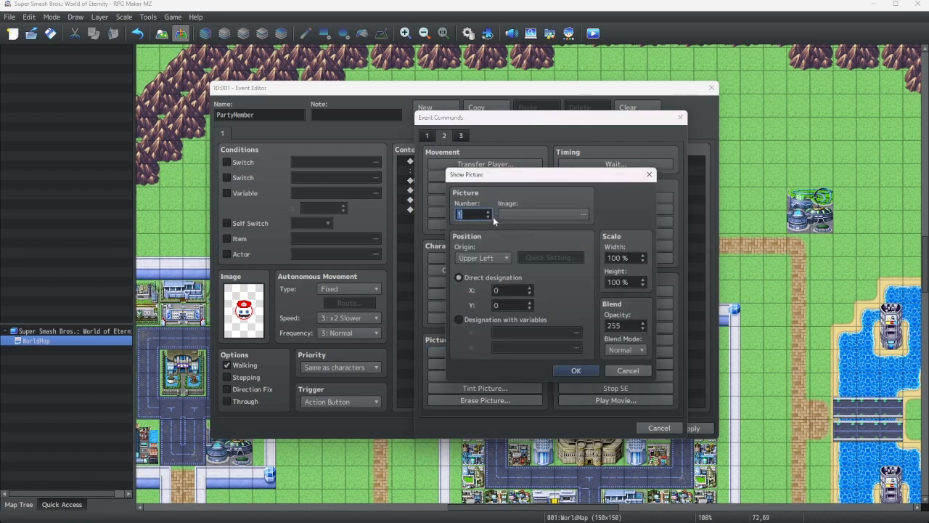
pyautogui.click(488, 210)
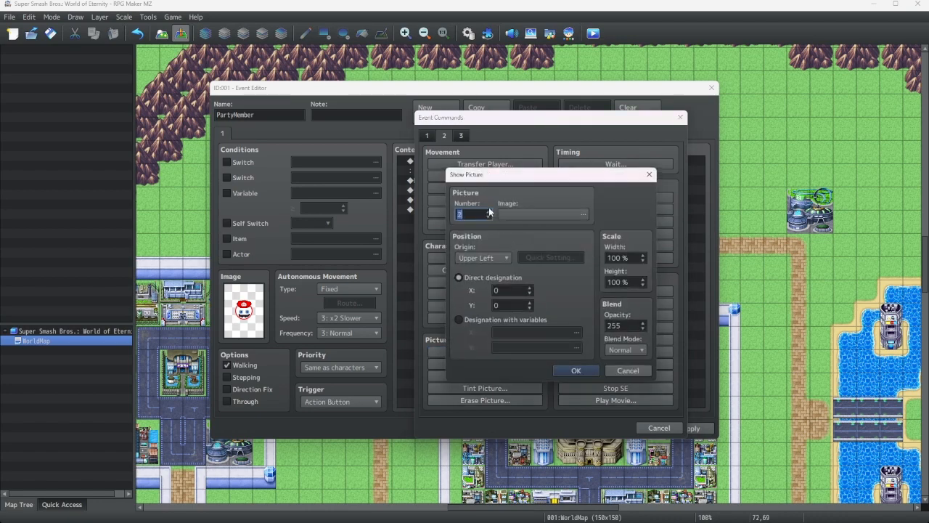
pyautogui.click(489, 259)
pyautogui.click(480, 283)
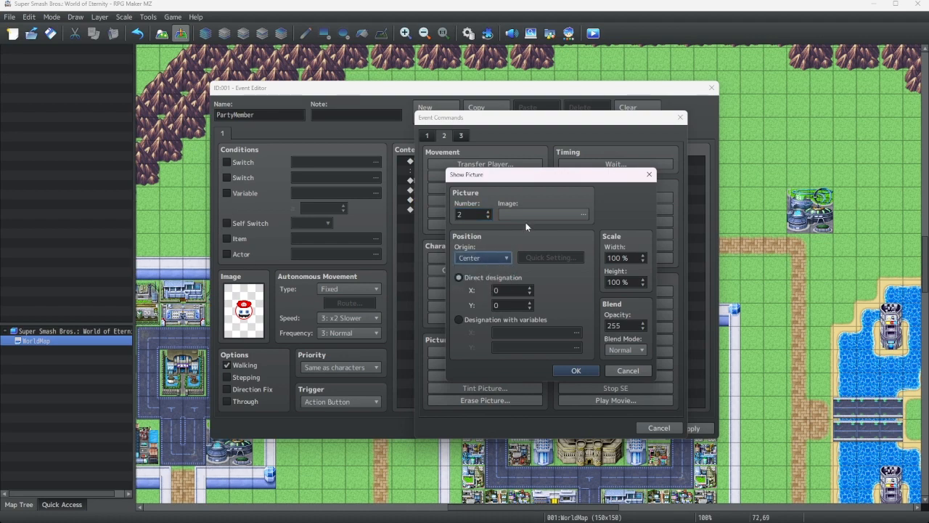
pyautogui.click(525, 217)
pyautogui.scroll(-8, 418, 291)
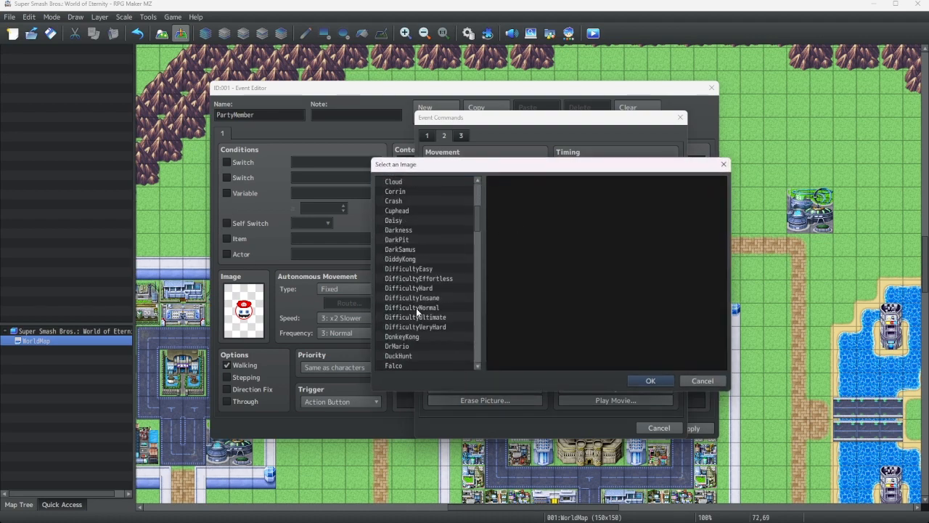
pyautogui.scroll(-7, 419, 305)
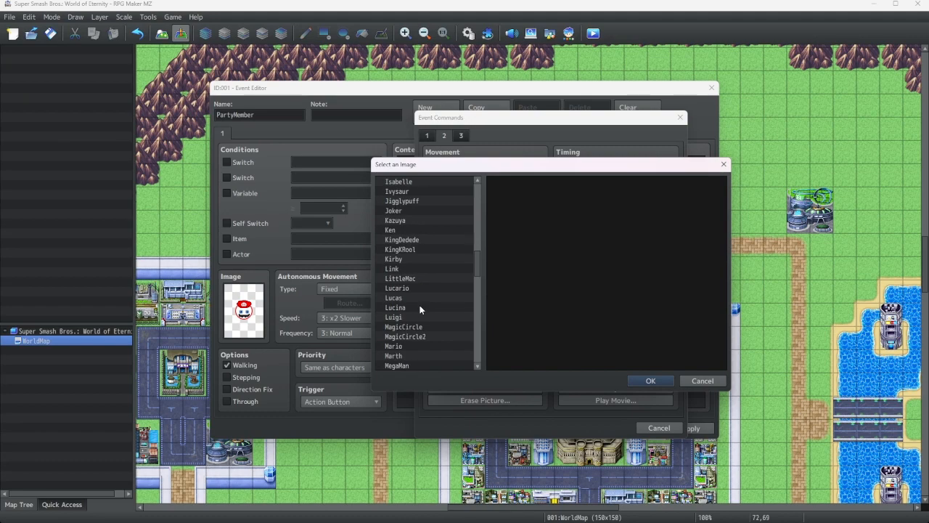
pyautogui.click(406, 326)
pyautogui.click(651, 380)
# Position the magic circle at 640, 320 with Quick Setting, then confirm the command and the event editor
pyautogui.click(573, 257)
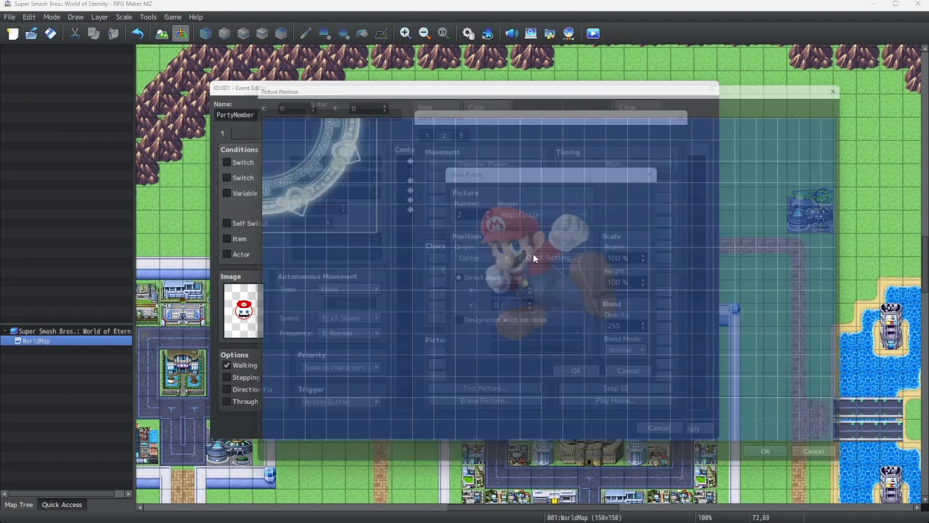
pyautogui.moveTo(311, 195); pyautogui.dragTo(608, 335)
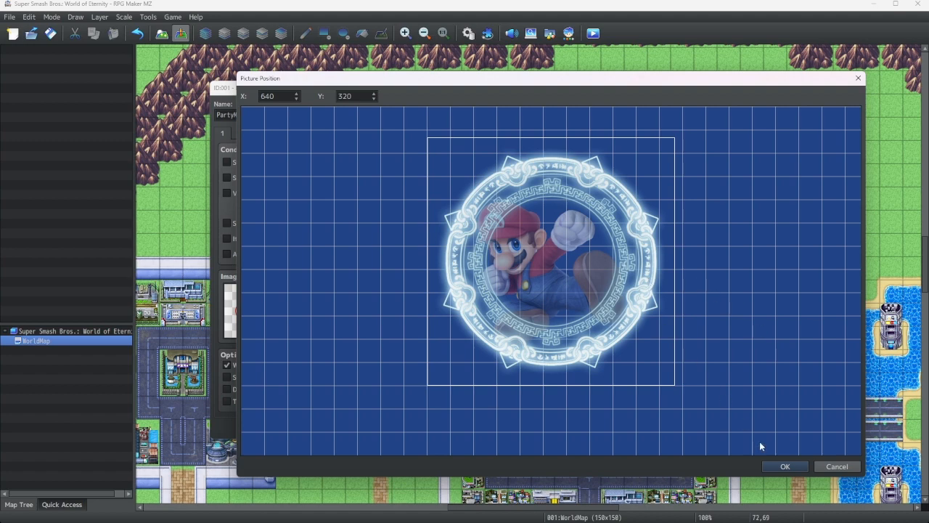
pyautogui.click(784, 466)
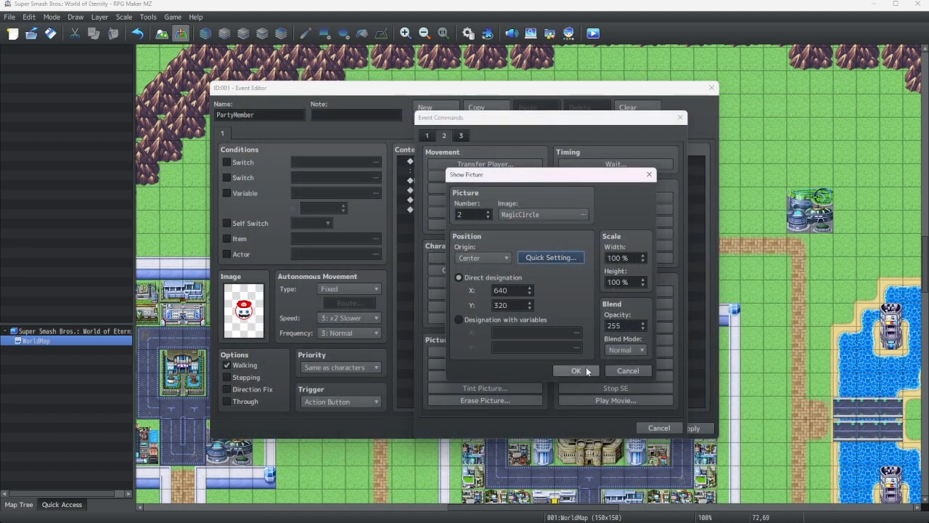
pyautogui.click(587, 370)
pyautogui.click(589, 429)
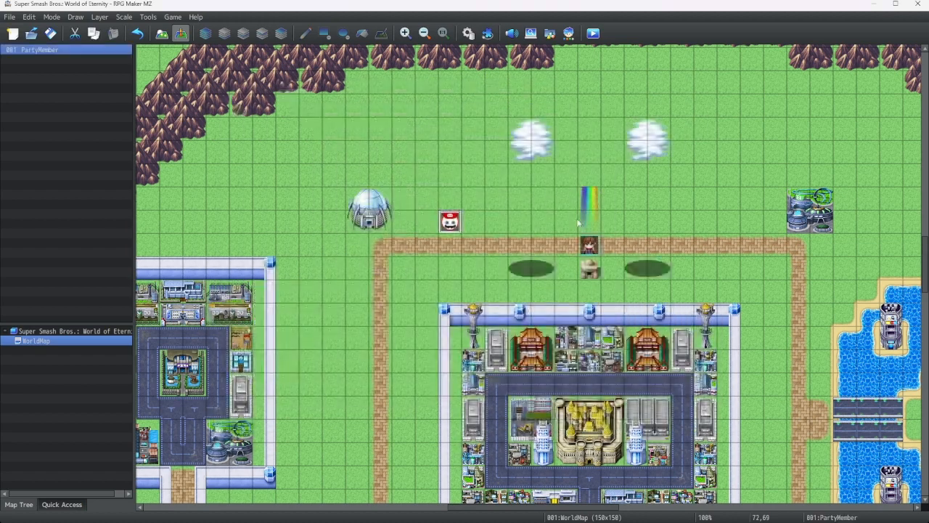
# Save the project and launch a playtest of the game
pyautogui.click(593, 33)
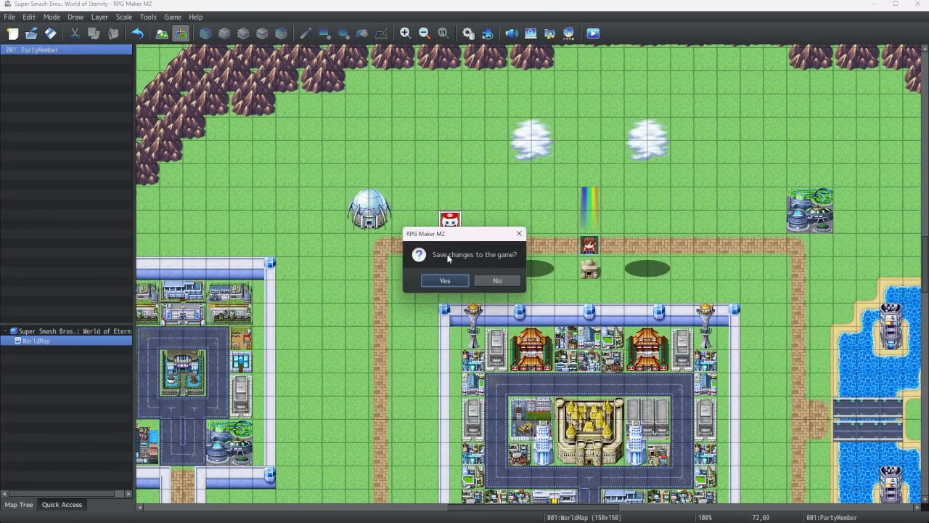
pyautogui.click(444, 280)
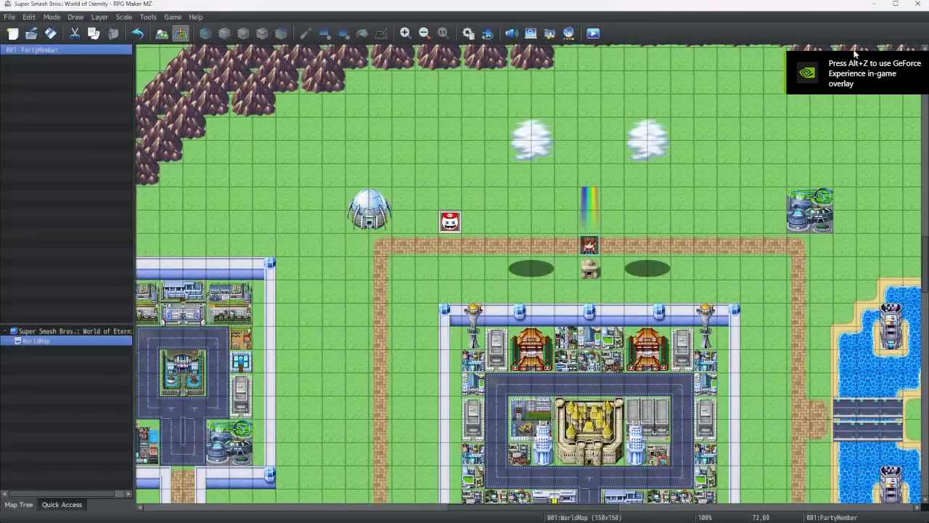
pyautogui.press('Return')
# Set the Mario Show Picture command's opacity to 255 and confirm the event
pyautogui.click(606, 189)
pyautogui.press('Insert')
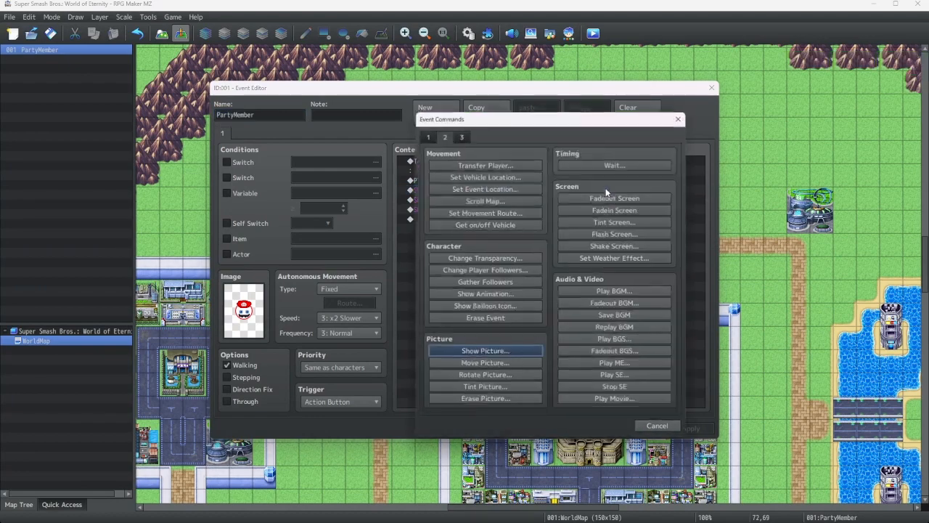
pyautogui.press('Return')
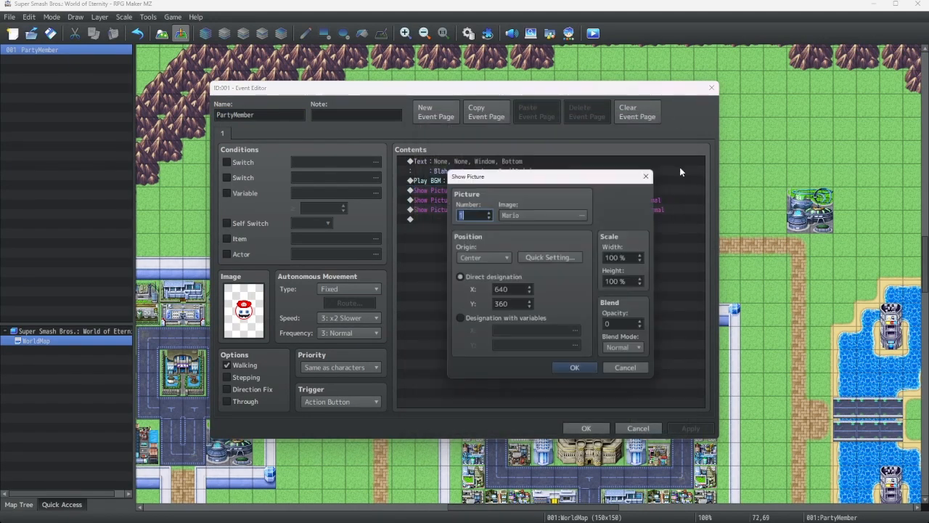
pyautogui.click(612, 325)
pyautogui.write('255')
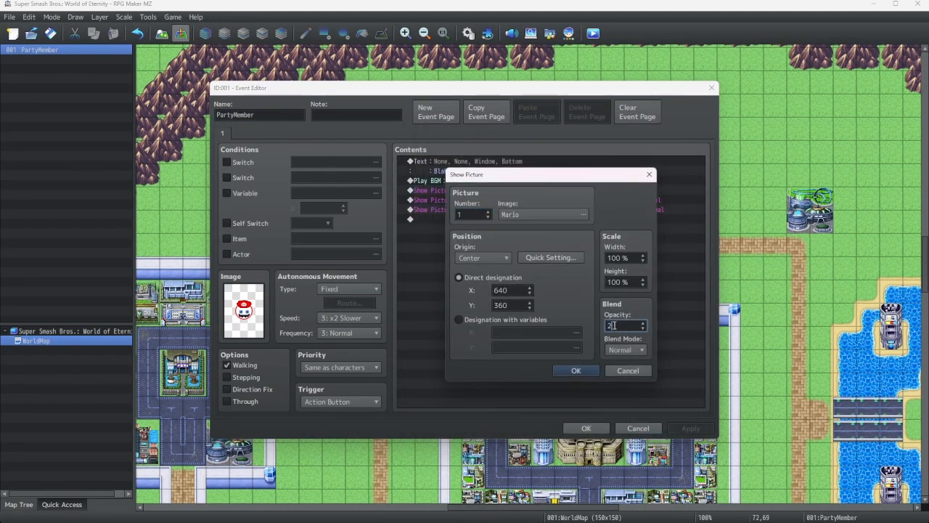
pyautogui.click(592, 372)
pyautogui.click(586, 427)
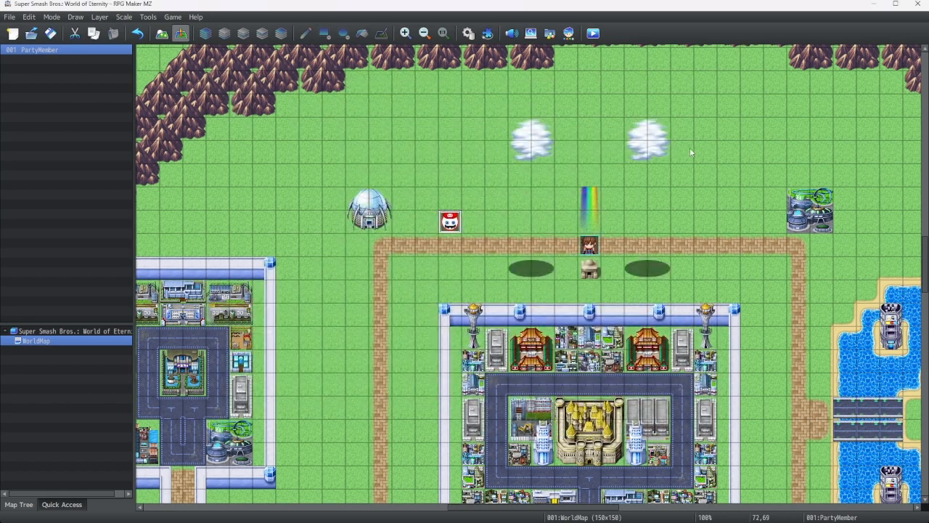
# Save and playtest the game, talking to Mario to check the event, then close the game
pyautogui.click(593, 34)
pyautogui.click(445, 280)
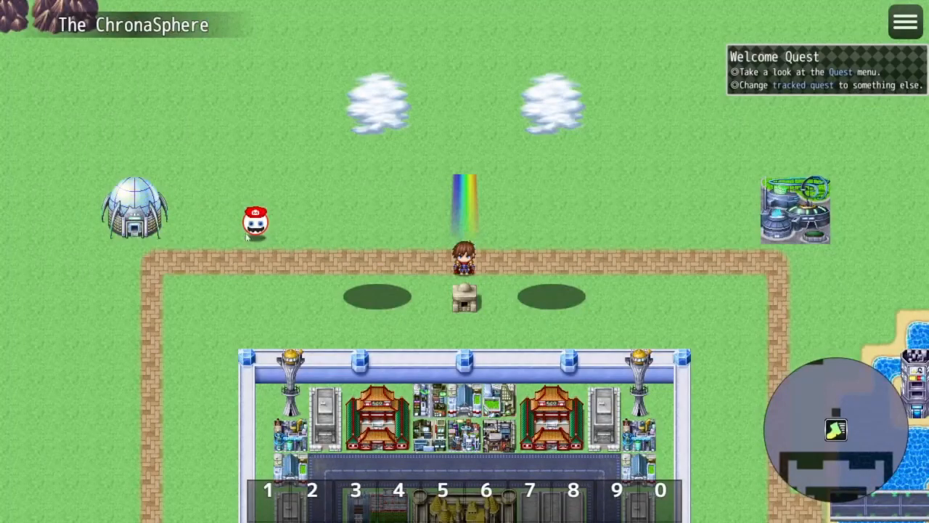
pyautogui.click(248, 234)
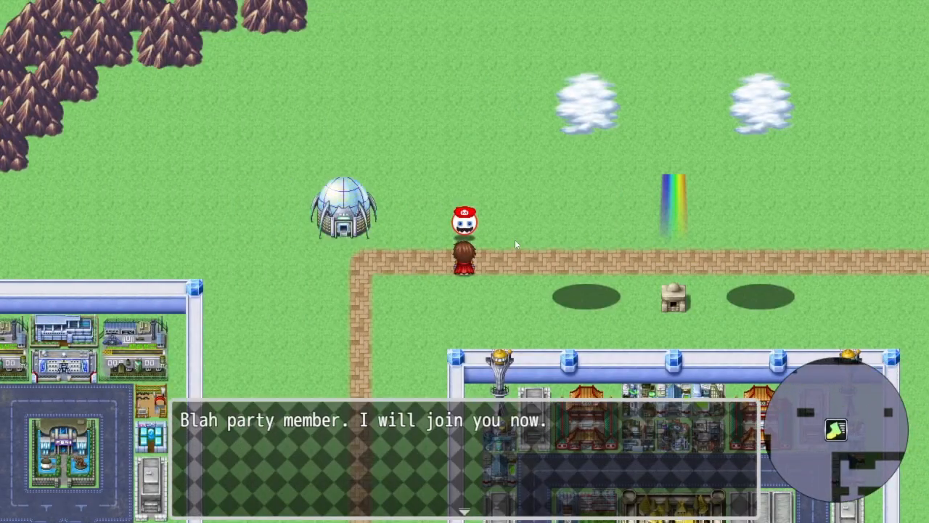
pyautogui.click(543, 268)
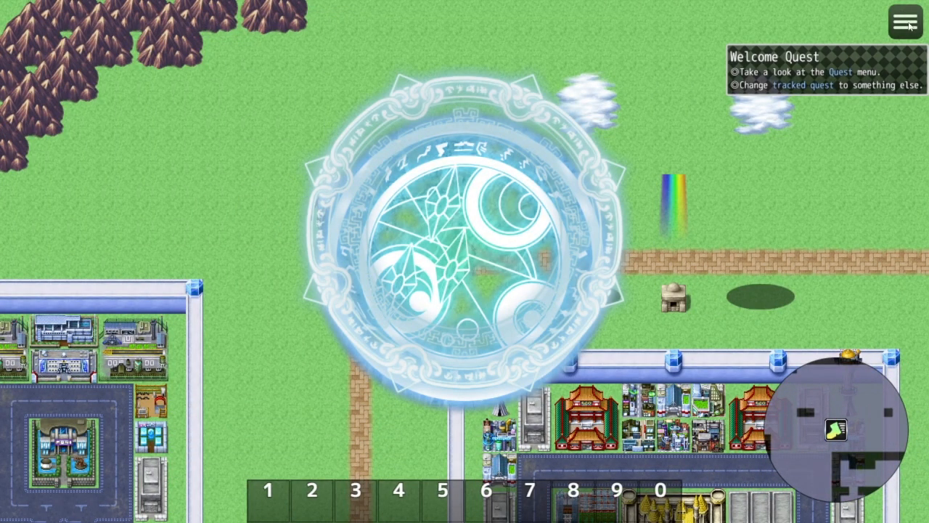
pyautogui.click(909, 25)
pyautogui.click(907, 21)
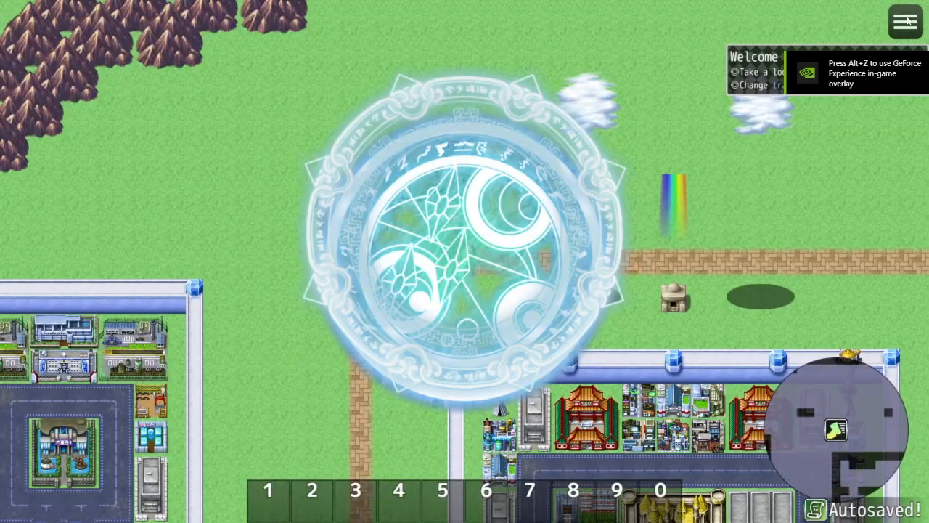
pyautogui.hotkey('alt', 'F4')
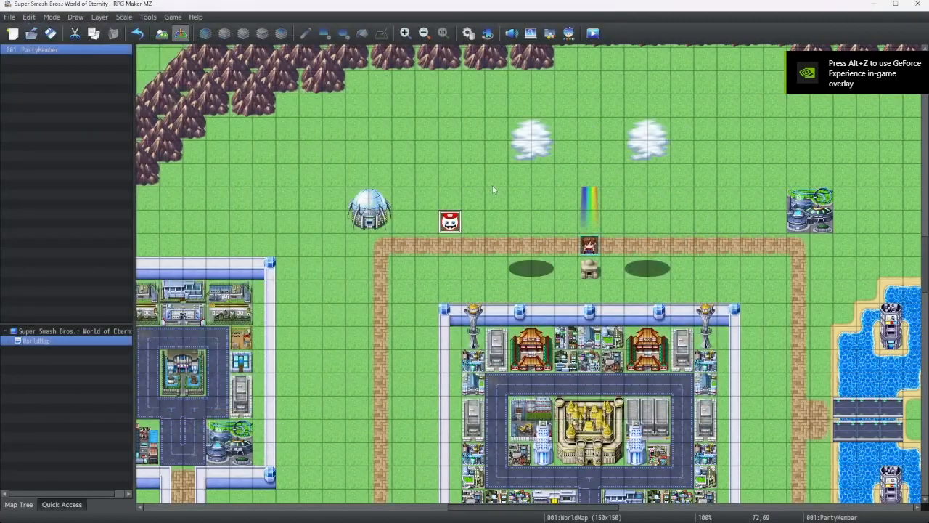
# Change the MagicCircle2 Show Picture command to picture number 3 and confirm the event
pyautogui.rightClick(448, 220)
pyautogui.click(463, 228)
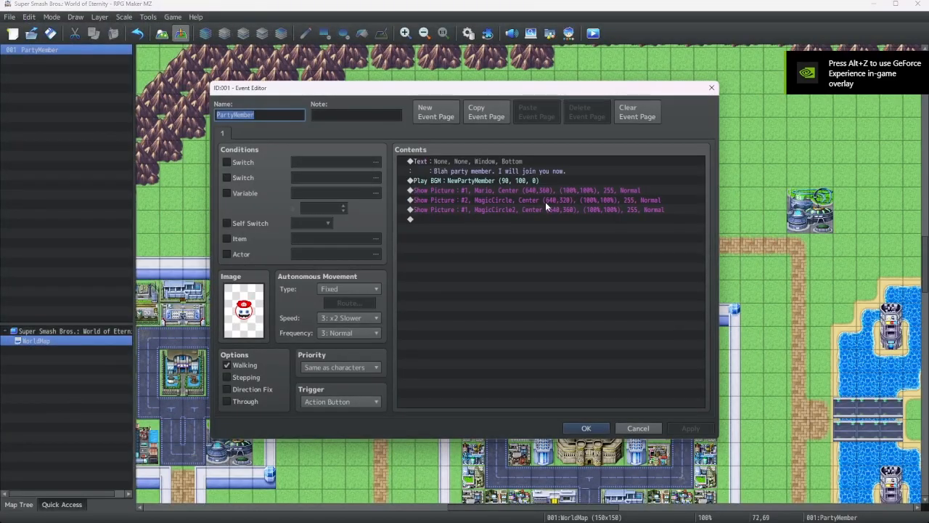
pyautogui.click(490, 218)
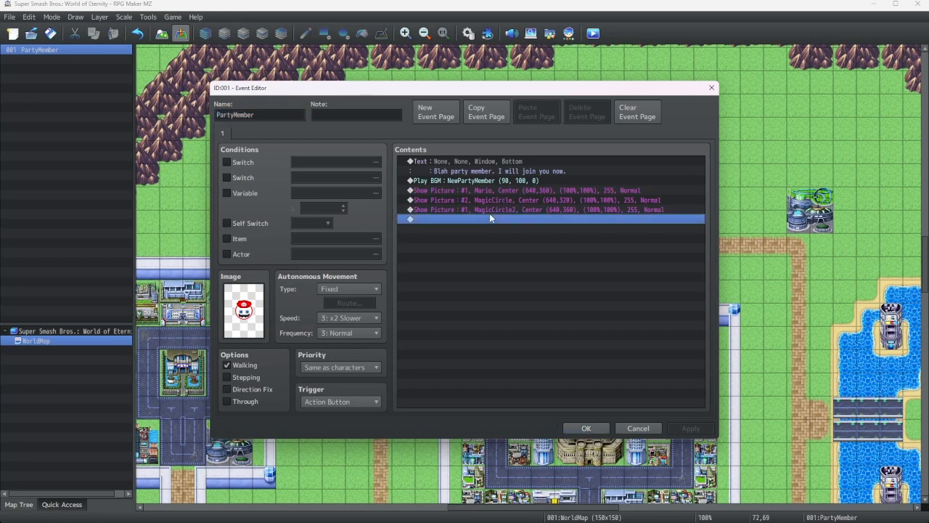
pyautogui.rightClick(490, 218)
pyautogui.click(482, 209)
pyautogui.rightClick(481, 209)
pyautogui.click(513, 227)
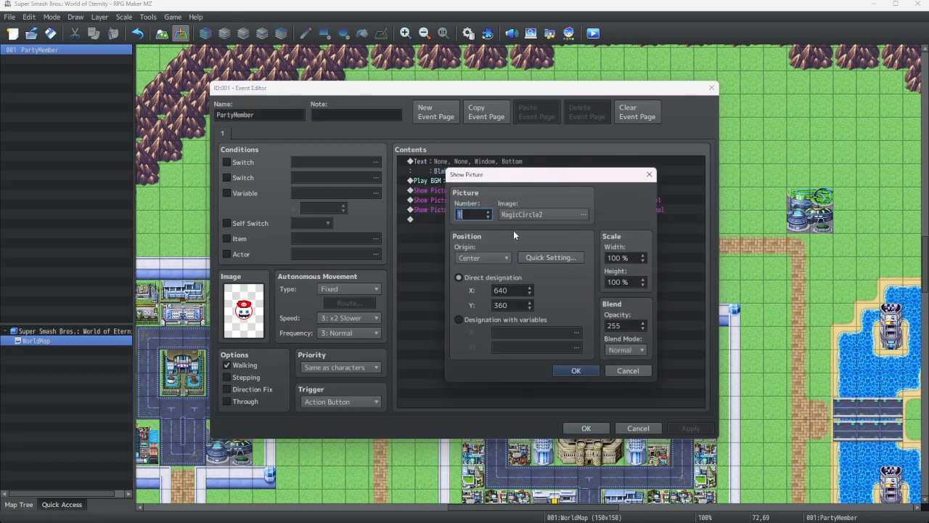
pyautogui.click(574, 371)
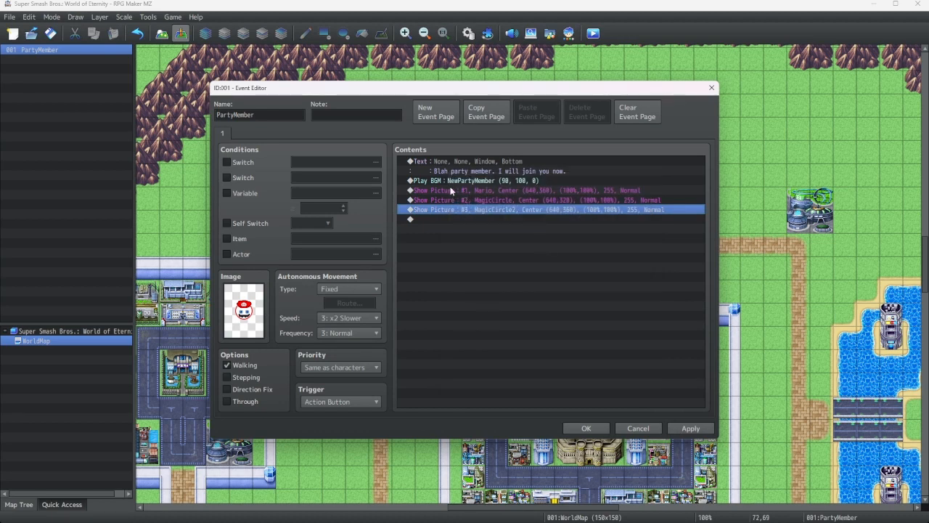
pyautogui.click(577, 426)
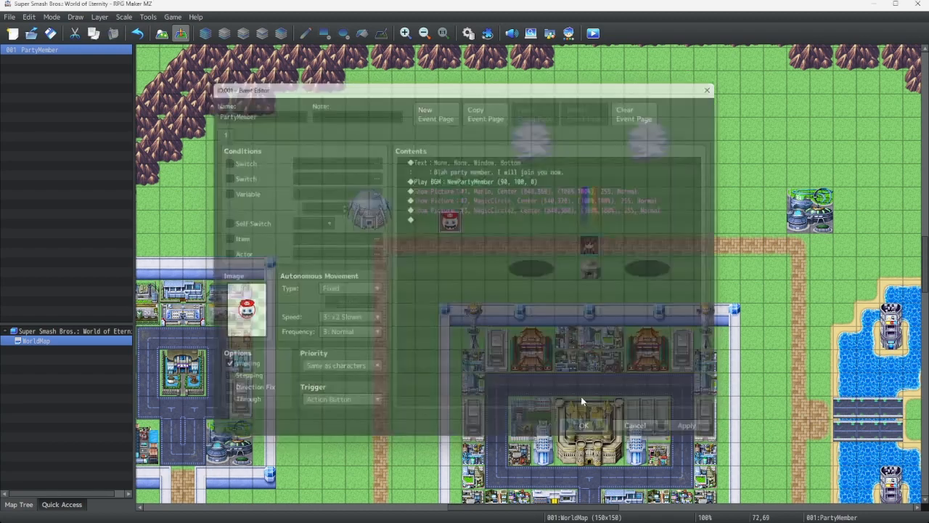
# Save and playtest again, talking to Mario to check the pictures, then close the game
pyautogui.click(593, 33)
pyautogui.click(441, 279)
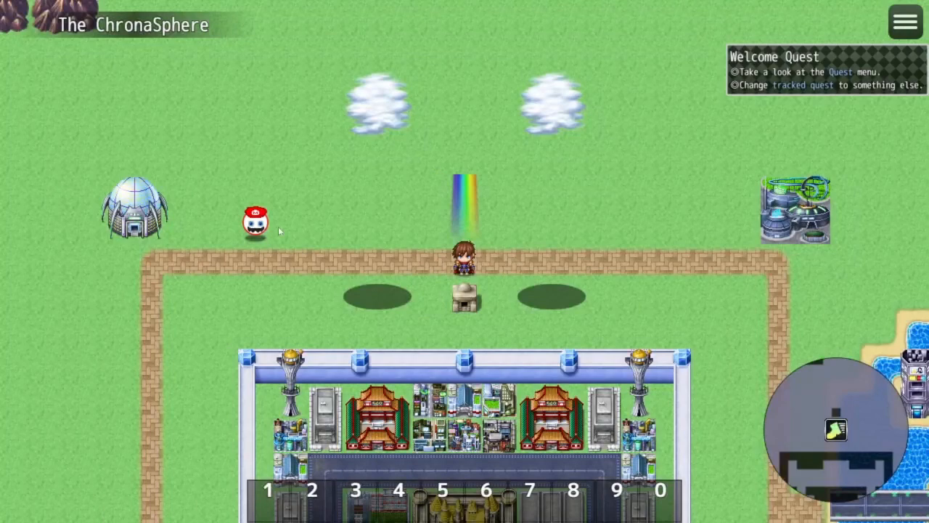
pyautogui.click(258, 222)
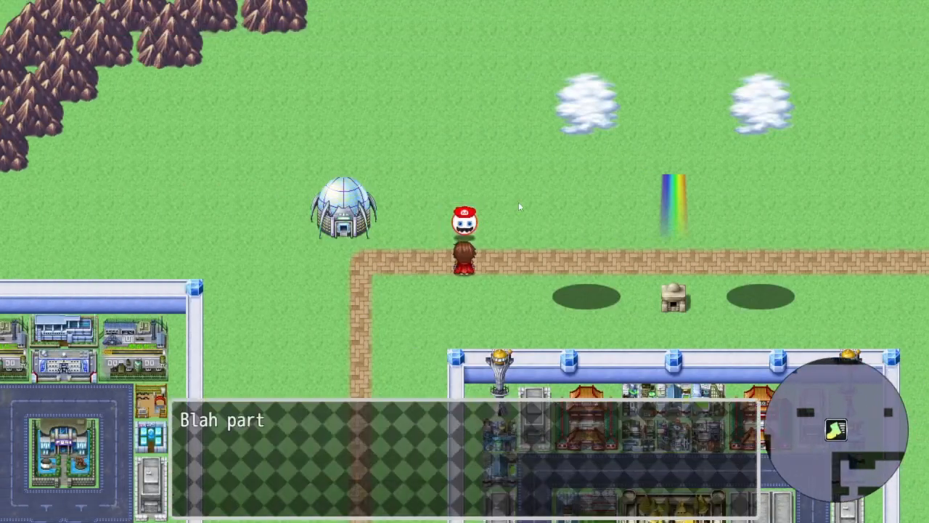
pyautogui.click(519, 207)
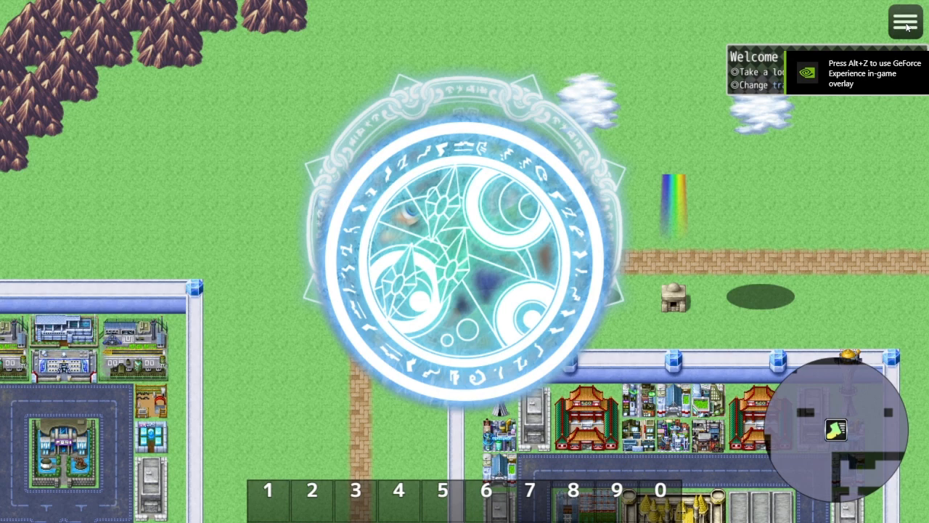
pyautogui.hotkey('alt', 'F4')
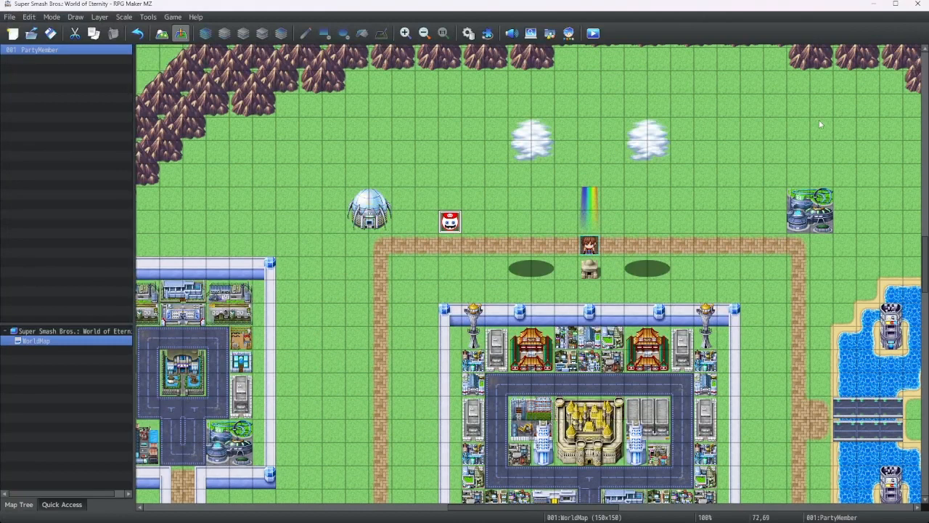
# Open the PartyMember event and review the Mario Show Picture command's settings
pyautogui.rightClick(449, 220)
pyautogui.click(459, 224)
pyautogui.rightClick(450, 193)
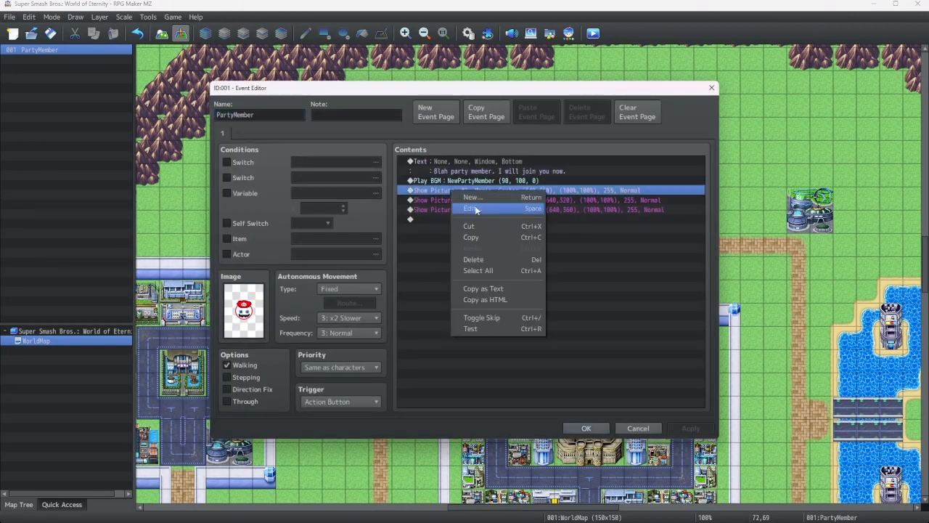
pyautogui.click(468, 204)
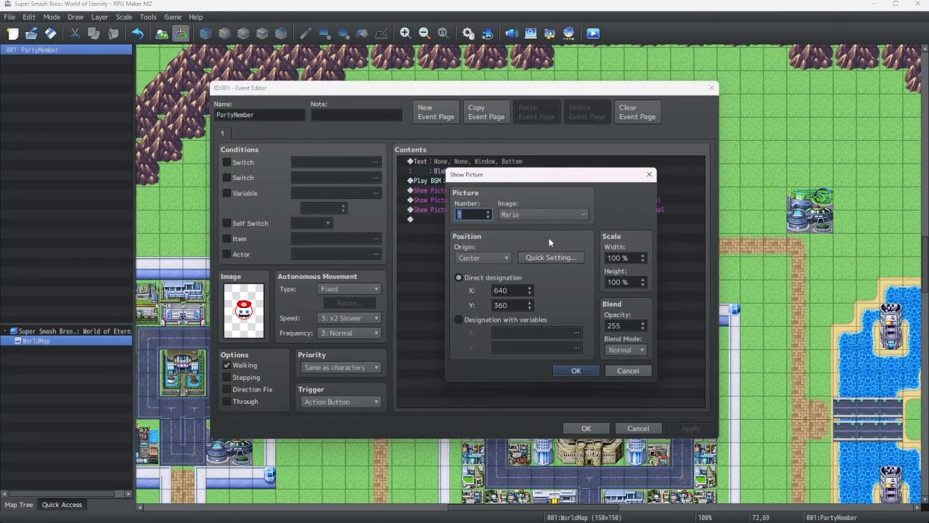
pyautogui.click(574, 370)
# Edit the MagicCircle2 Show Picture command and set its opacity to 0
pyautogui.rightClick(465, 210)
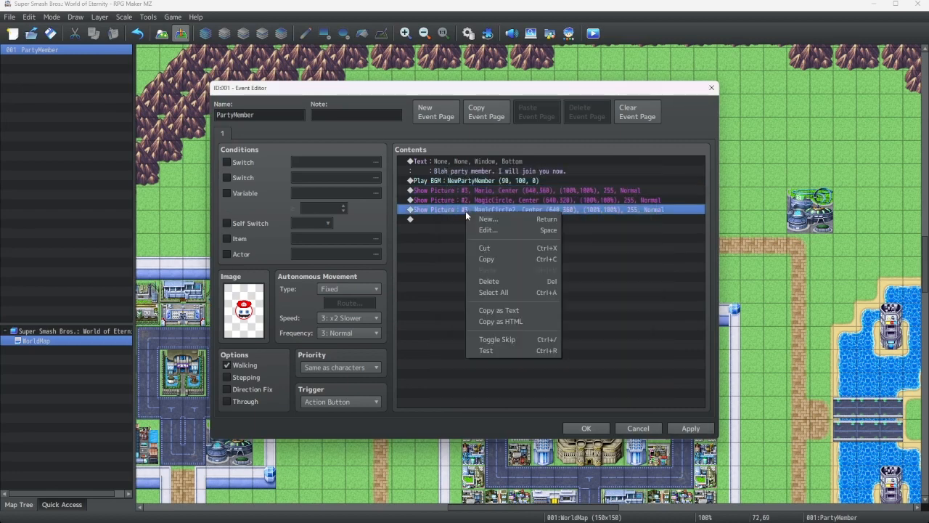
pyautogui.click(494, 220)
pyautogui.press('Return')
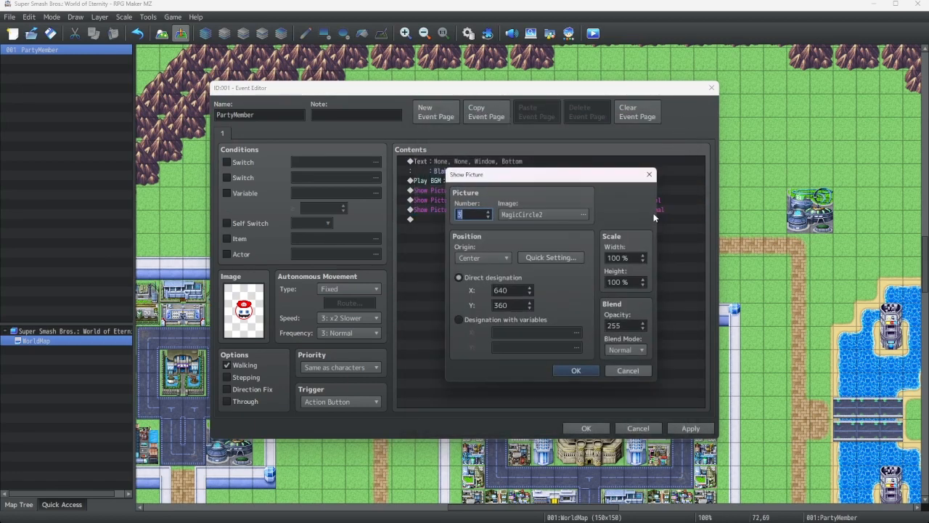
pyautogui.doubleClick(629, 325)
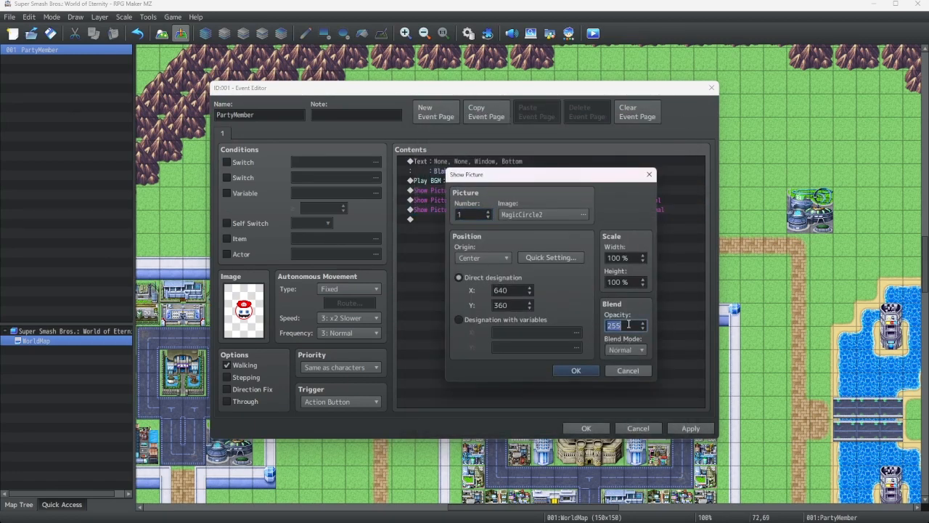
pyautogui.write('0')
pyautogui.press('Return')
# Edit the MagicCircle Show Picture command, setting its opacity to 0 and its position to 640, 360
pyautogui.click(519, 200)
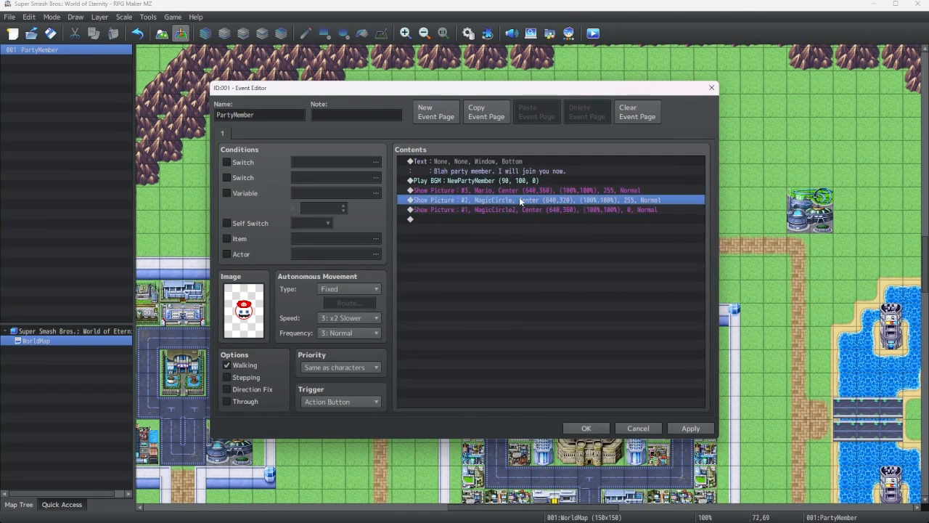
pyautogui.doubleClick(609, 227)
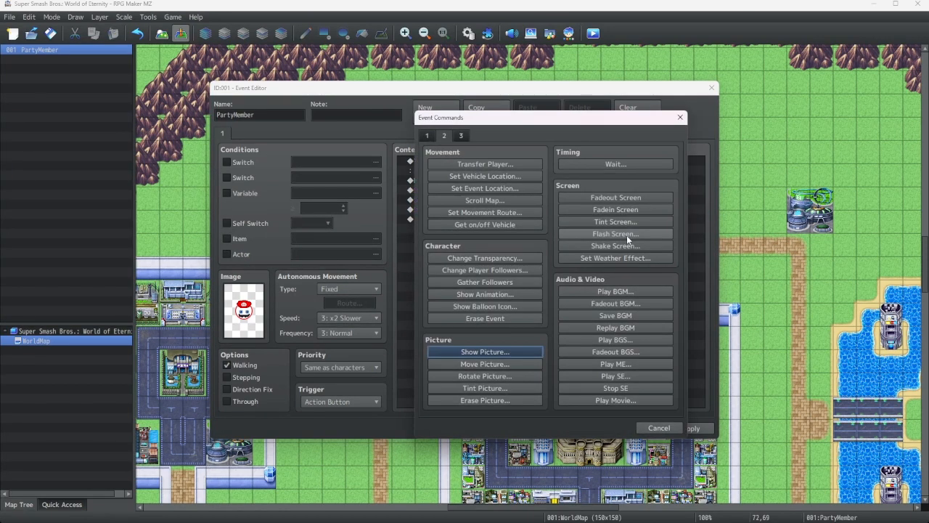
pyautogui.press('Return')
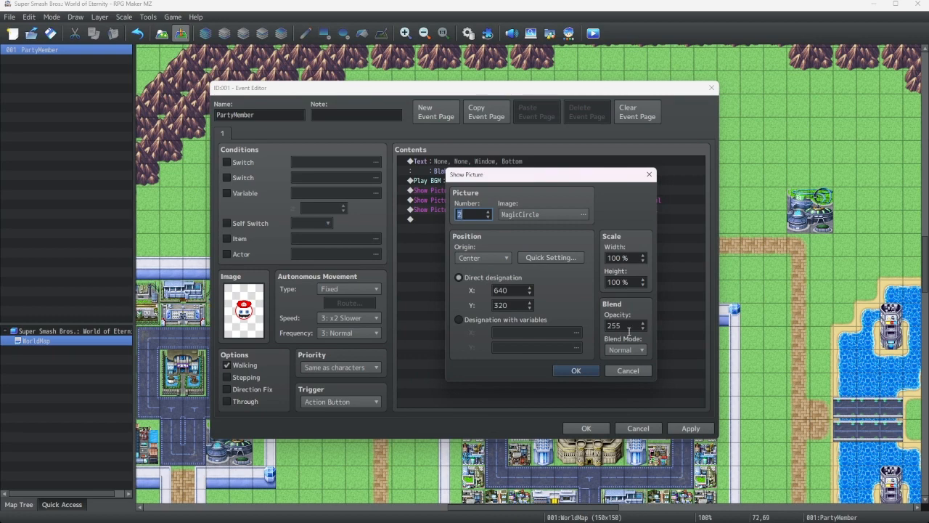
pyautogui.doubleClick(629, 325)
pyautogui.write('0')
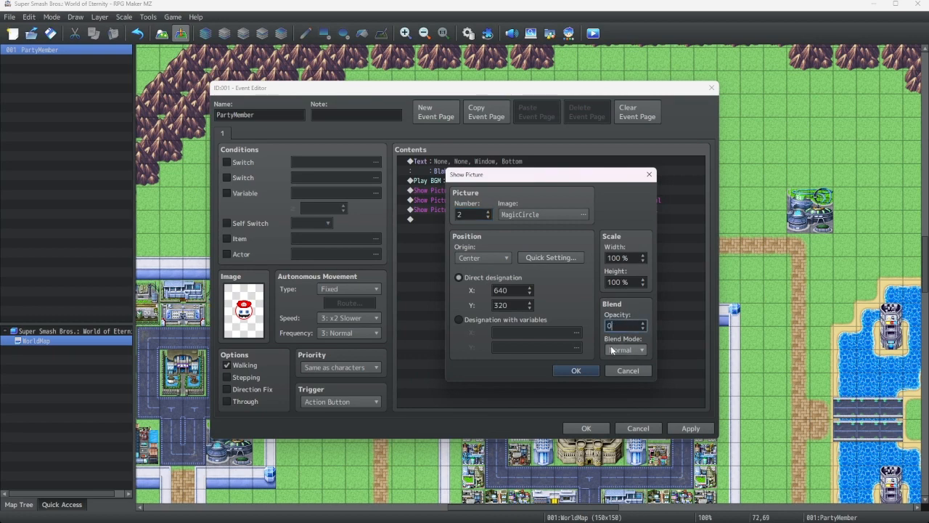
pyautogui.click(546, 256)
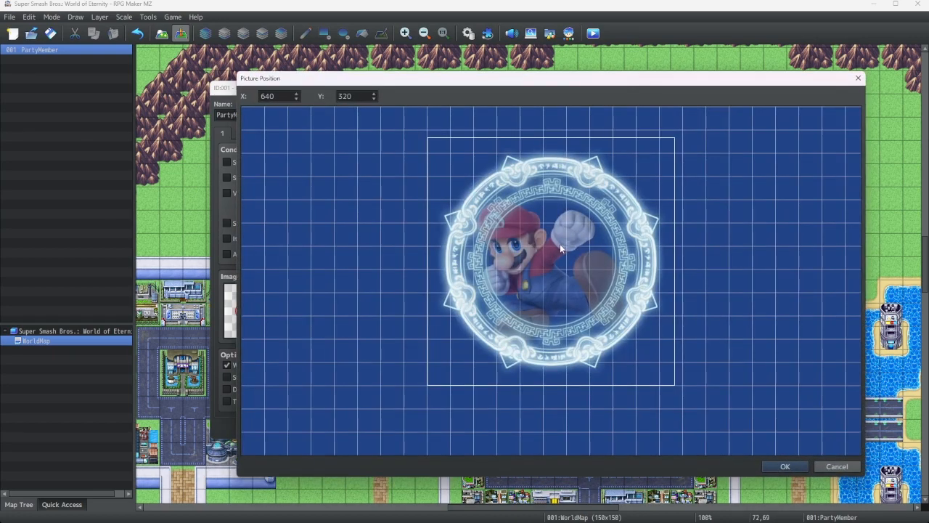
pyautogui.moveTo(561, 253)
pyautogui.mouseDown()
pyautogui.moveTo(563, 278)
pyautogui.moveTo(561, 268)
pyautogui.mouseUp()
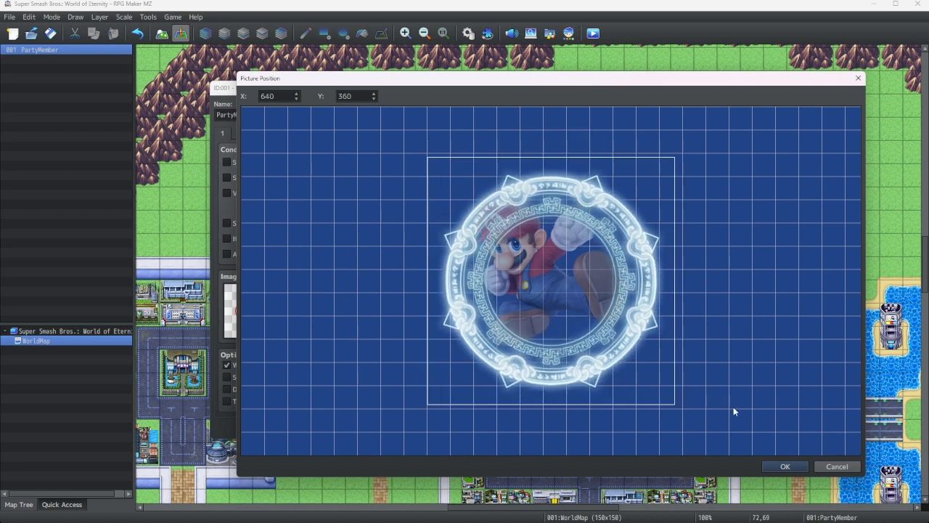
pyautogui.click(783, 467)
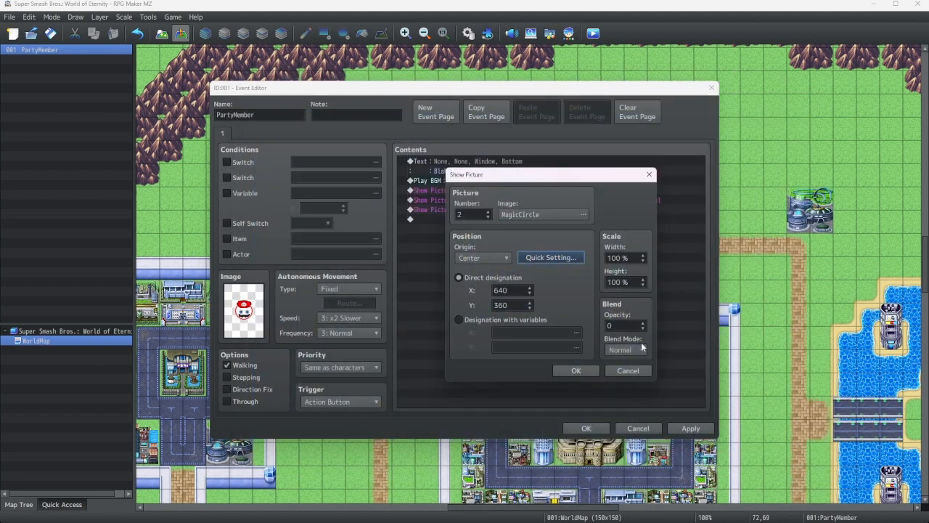
pyautogui.click(579, 371)
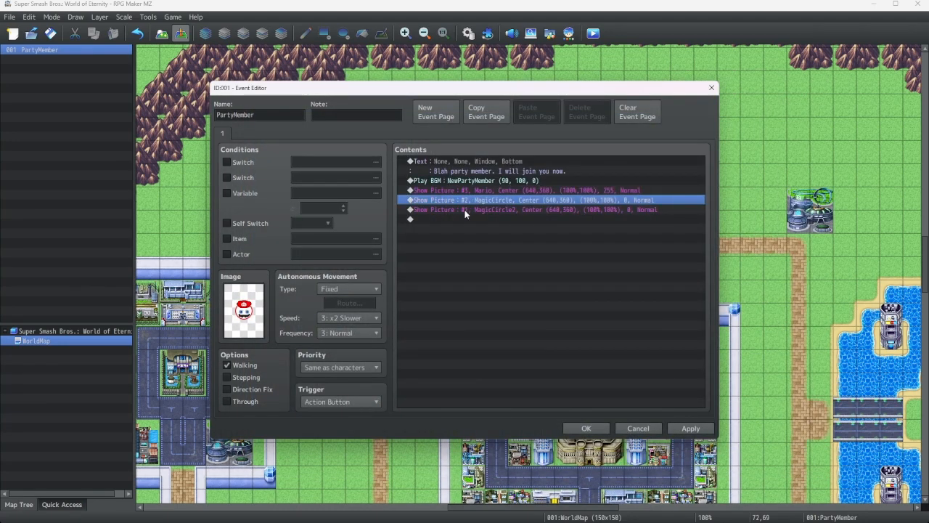
# Add a Rotate Picture command at the end for picture 1 with rotation speed 1
pyautogui.click(458, 216)
pyautogui.rightClick(458, 215)
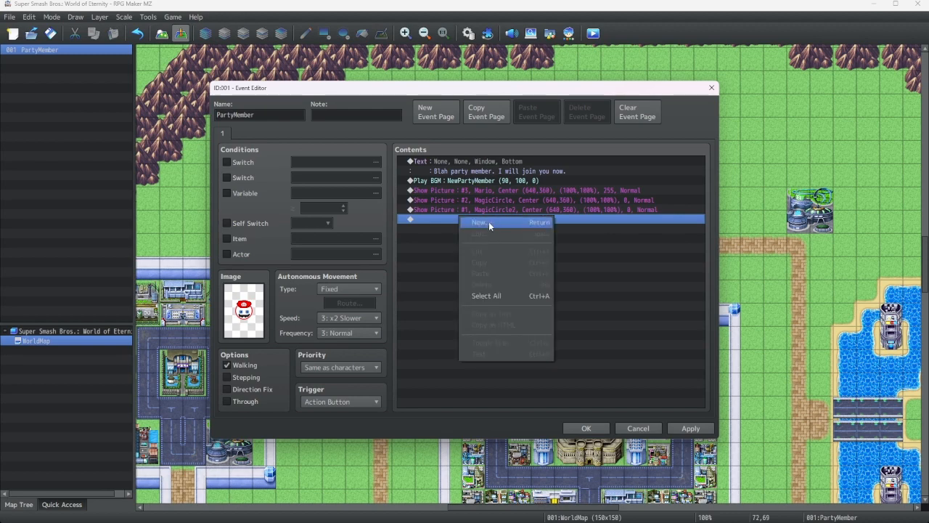
pyautogui.click(489, 221)
pyautogui.click(495, 377)
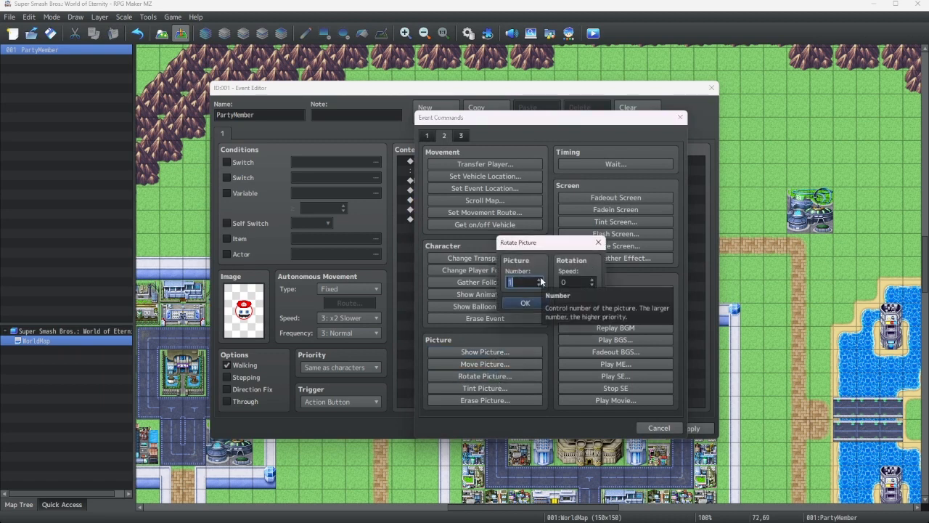
pyautogui.click(591, 285)
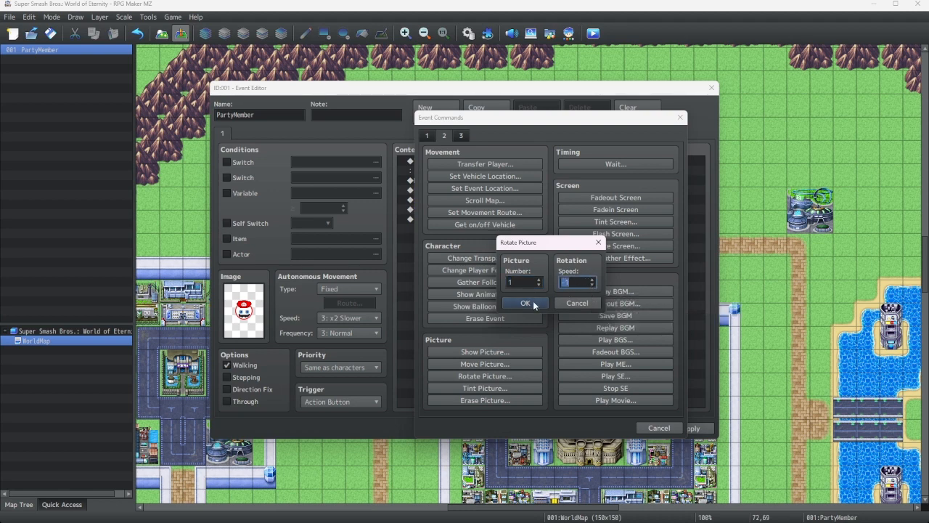
pyautogui.click(593, 279)
pyautogui.click(593, 279)
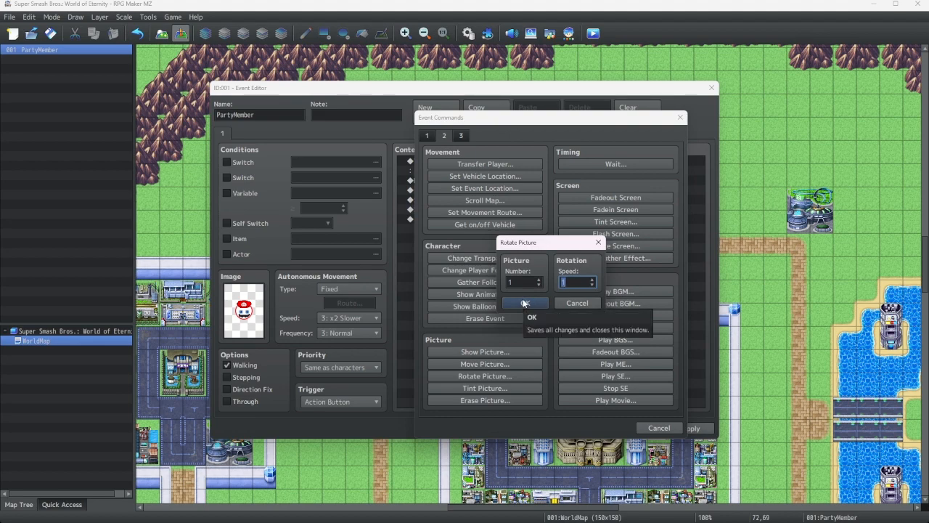
pyautogui.click(524, 302)
# Duplicate the Rotate Picture command and change the copy to picture 2 with speed -1
pyautogui.rightClick(460, 220)
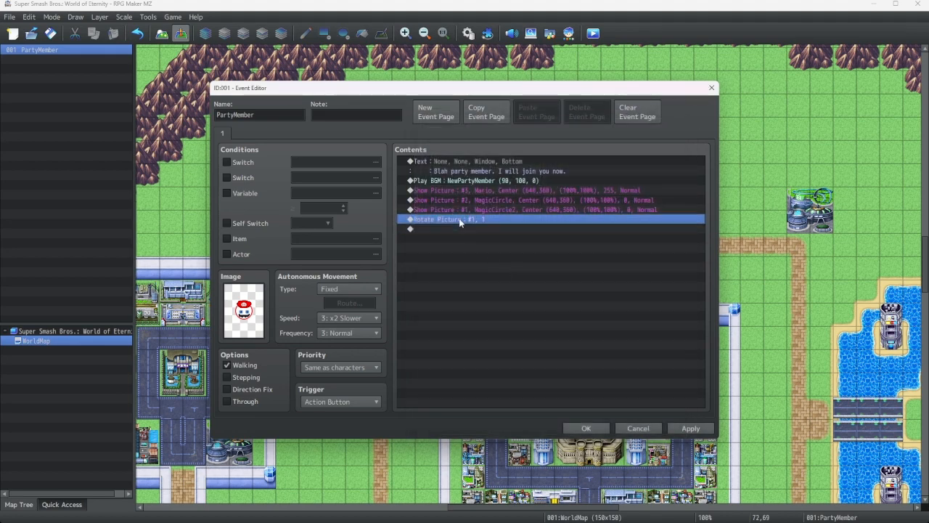
pyautogui.click(486, 265)
pyautogui.click(448, 228)
pyautogui.rightClick(449, 229)
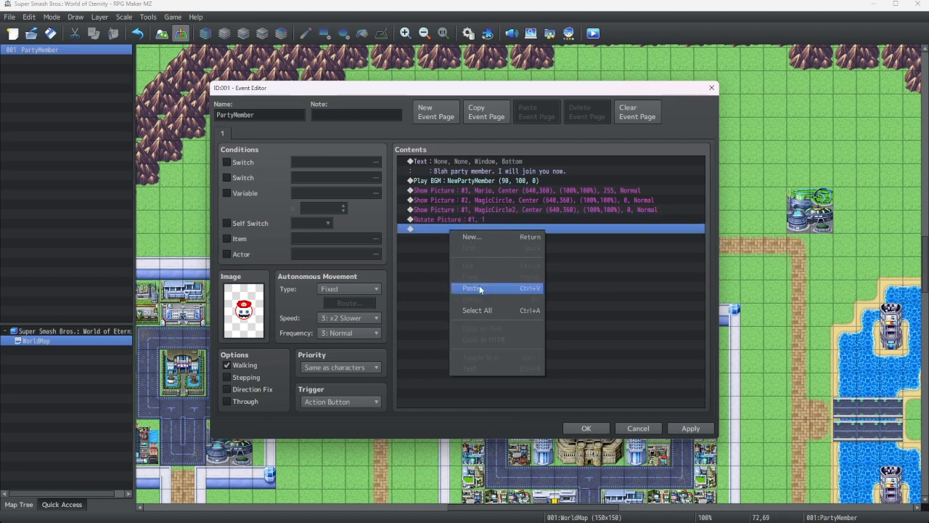
pyautogui.click(486, 287)
pyautogui.rightClick(470, 226)
pyautogui.click(491, 243)
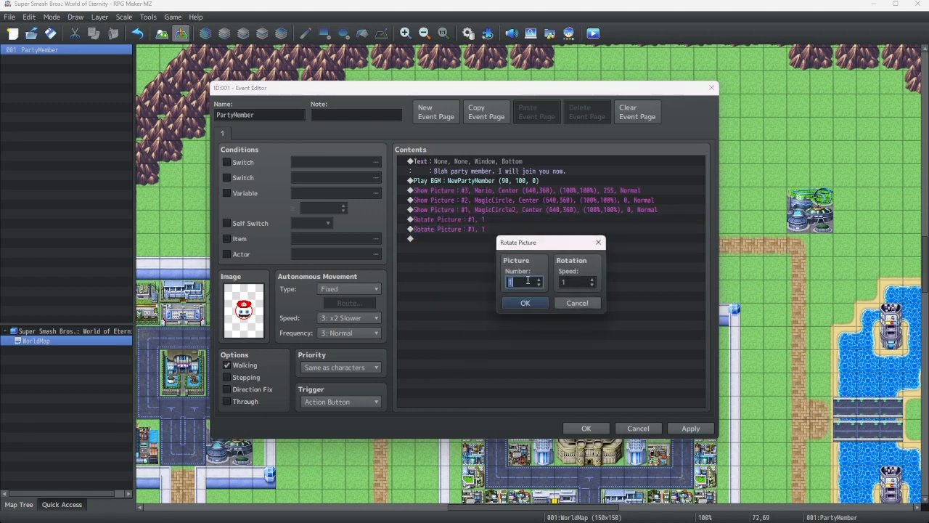
pyautogui.click(592, 285)
pyautogui.click(592, 285)
pyautogui.click(539, 280)
pyautogui.click(531, 304)
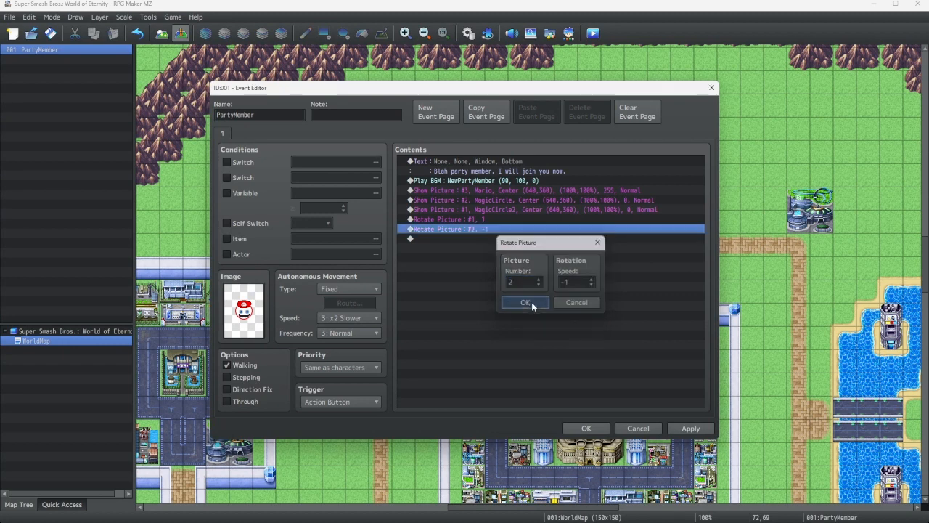
# Add a Move Picture command for picture 1, centered at 640, 360, with Slow end easing and no waiting for completion
pyautogui.rightClick(451, 238)
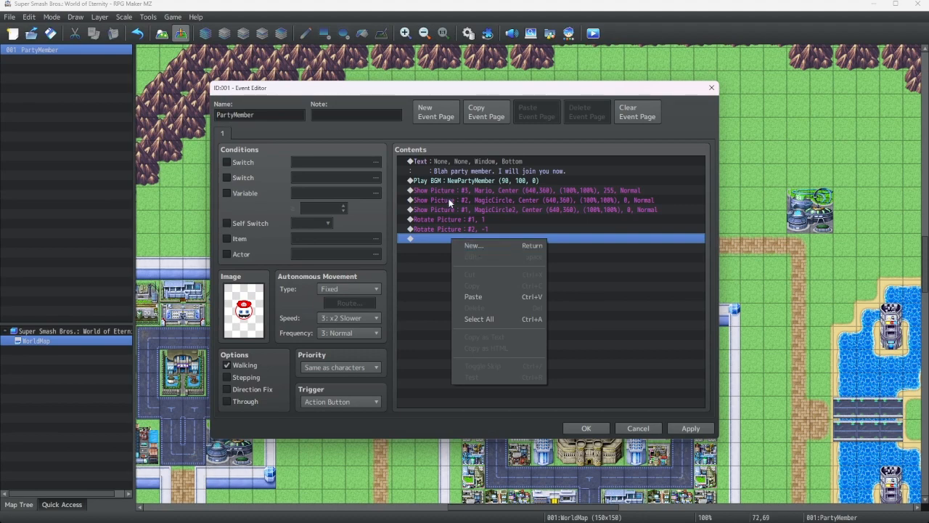
pyautogui.click(458, 245)
pyautogui.rightClick(478, 244)
pyautogui.click(500, 244)
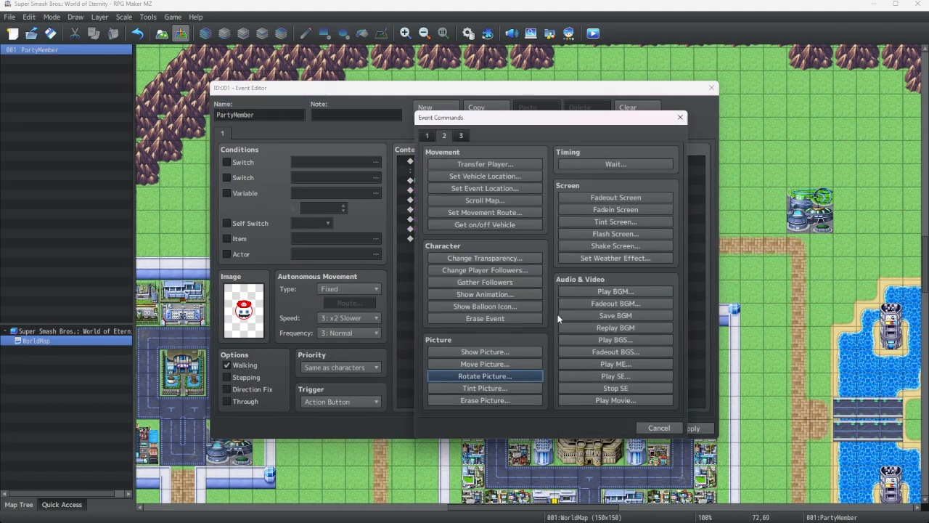
pyautogui.click(480, 364)
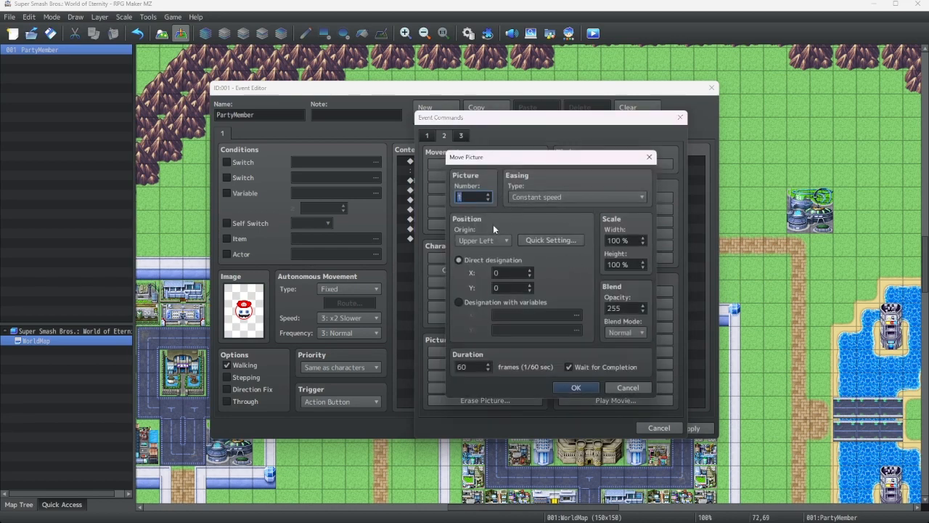
pyautogui.click(570, 366)
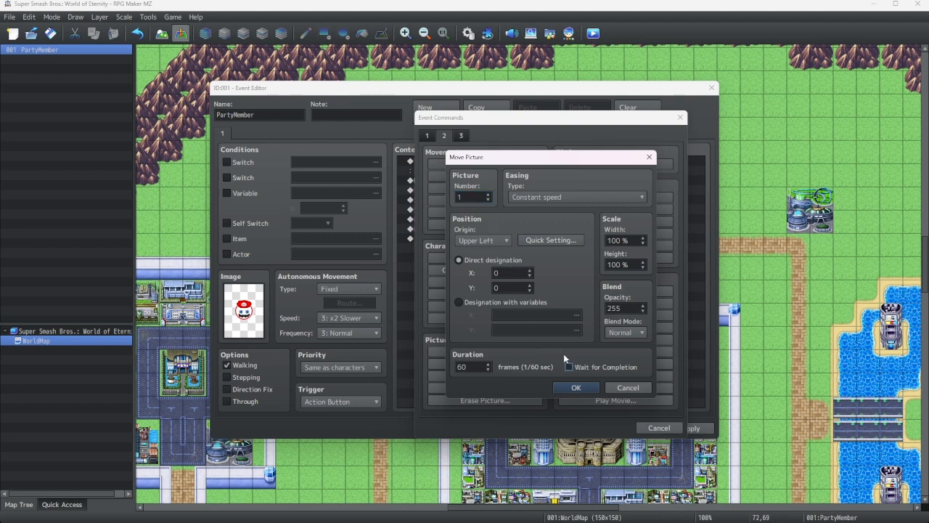
pyautogui.click(496, 238)
pyautogui.click(478, 258)
pyautogui.click(550, 240)
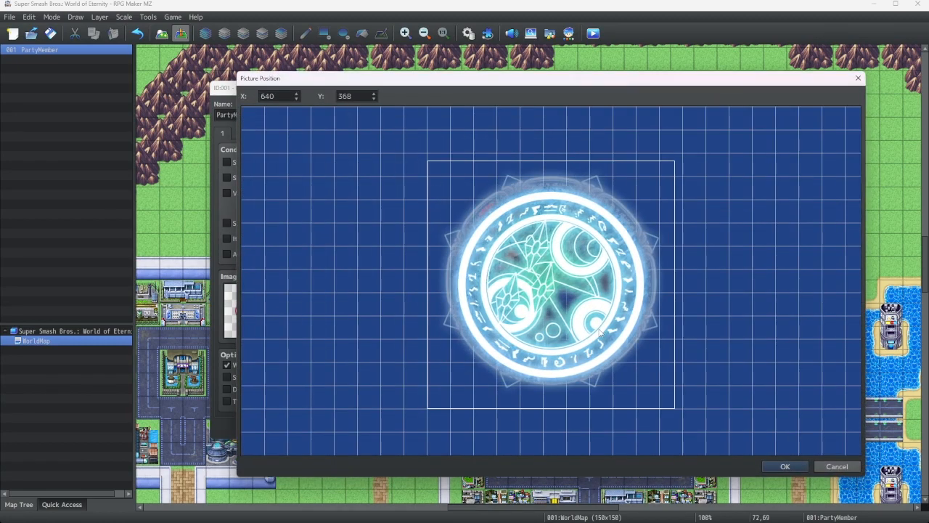
pyautogui.moveTo(599, 332); pyautogui.dragTo(598, 325)
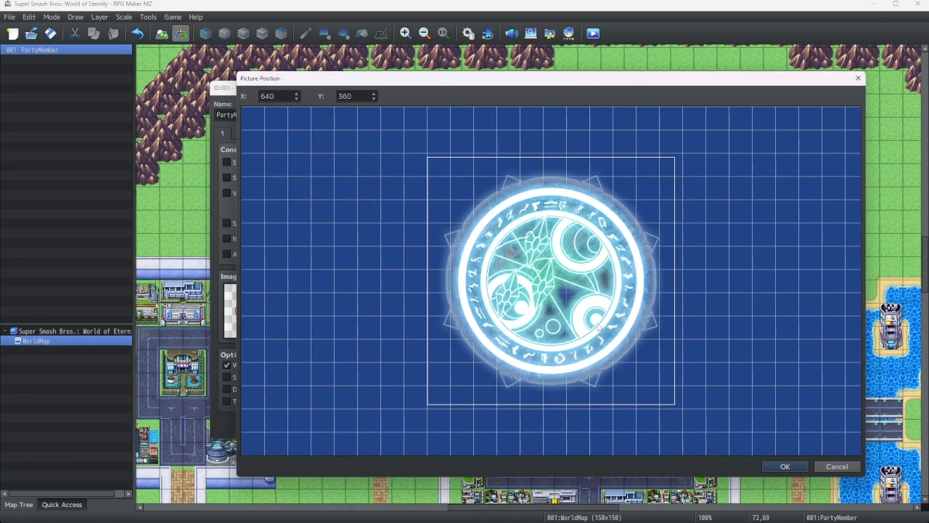
pyautogui.click(785, 465)
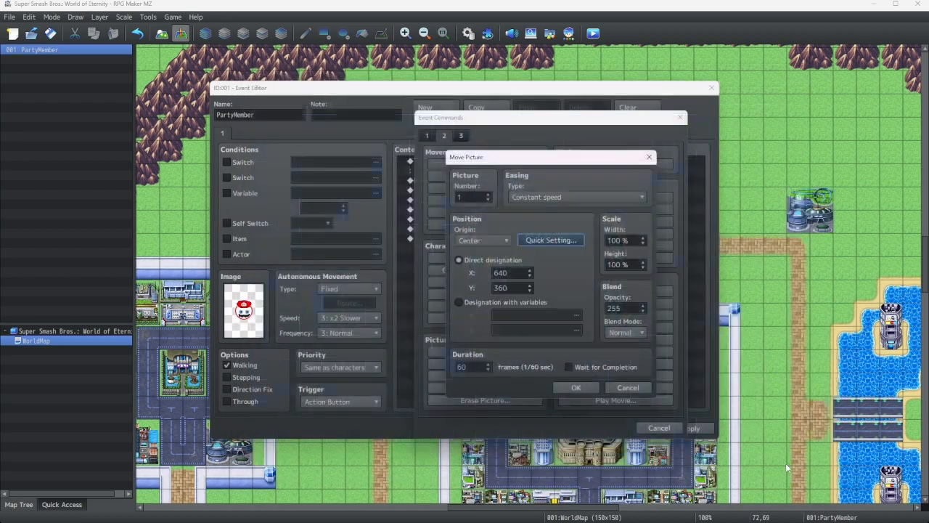
pyautogui.click(555, 198)
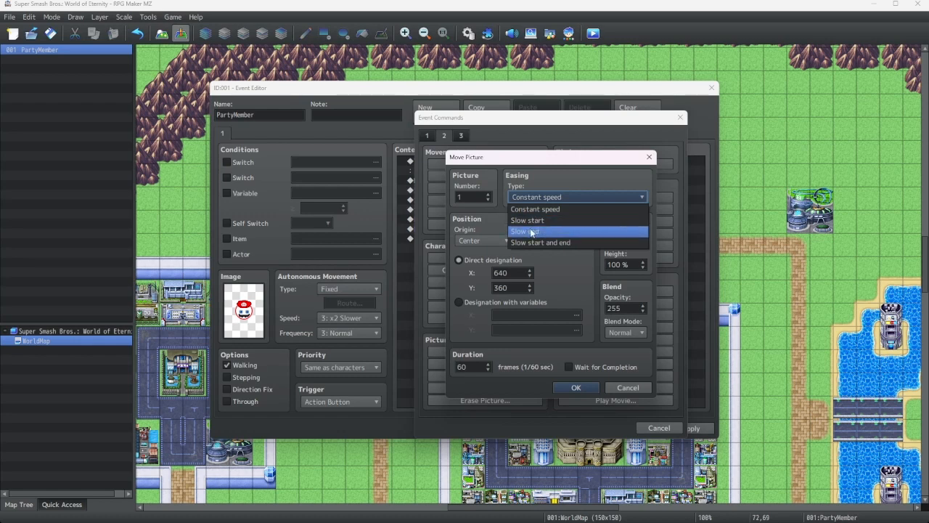
pyautogui.click(533, 231)
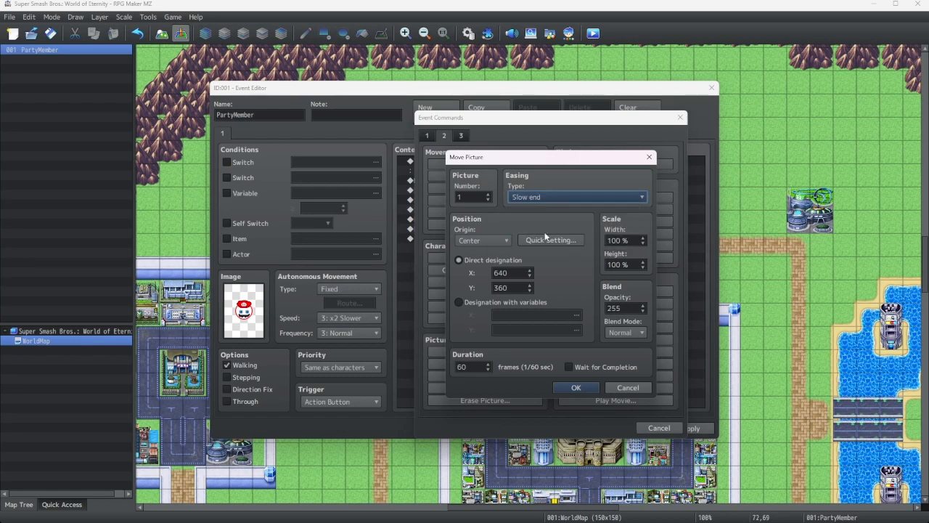
pyautogui.click(488, 194)
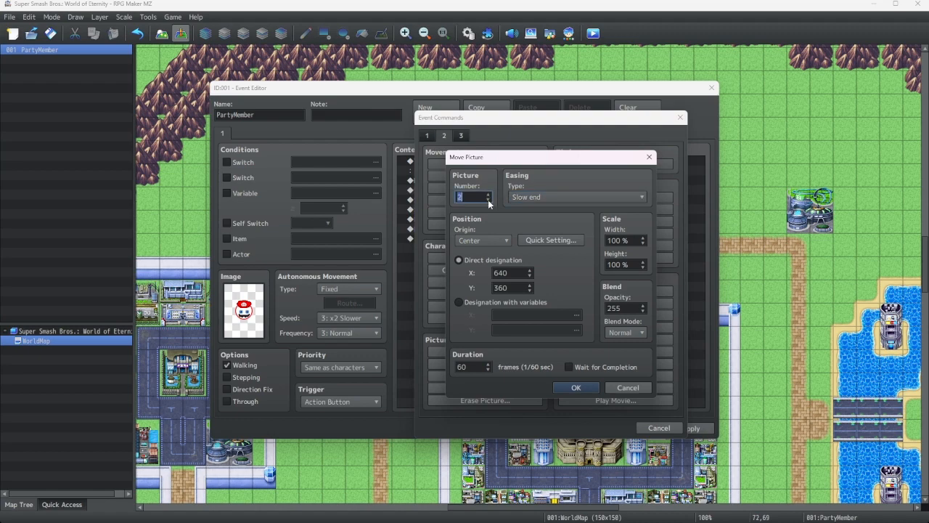
pyautogui.click(489, 200)
pyautogui.click(575, 389)
# Duplicate the Move Picture command and change the copy to picture 2
pyautogui.rightClick(452, 240)
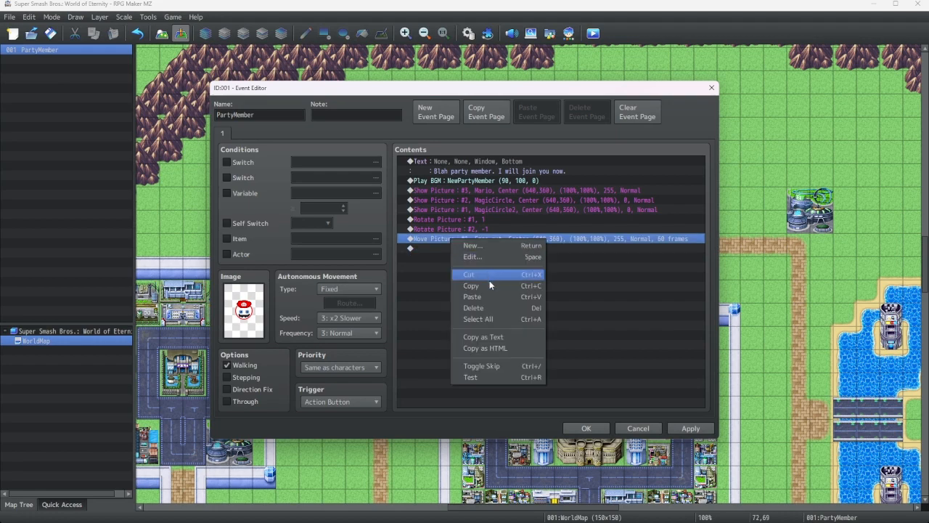
pyautogui.click(489, 285)
pyautogui.rightClick(465, 249)
pyautogui.click(496, 303)
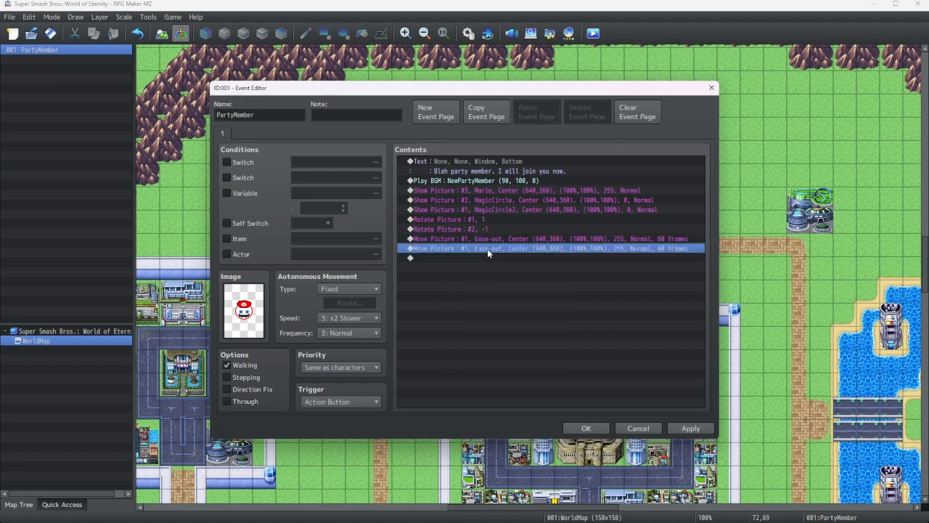
pyautogui.rightClick(488, 248)
pyautogui.click(521, 269)
pyautogui.click(488, 195)
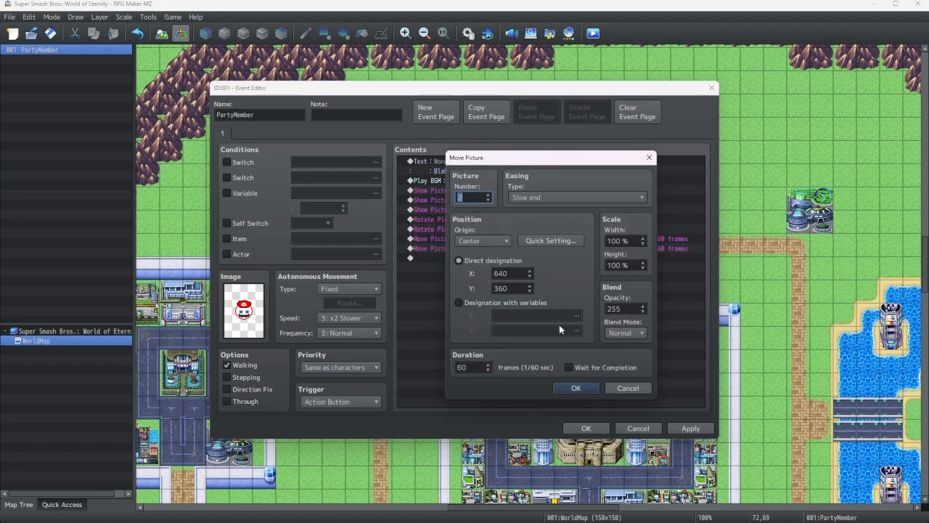
pyautogui.click(576, 388)
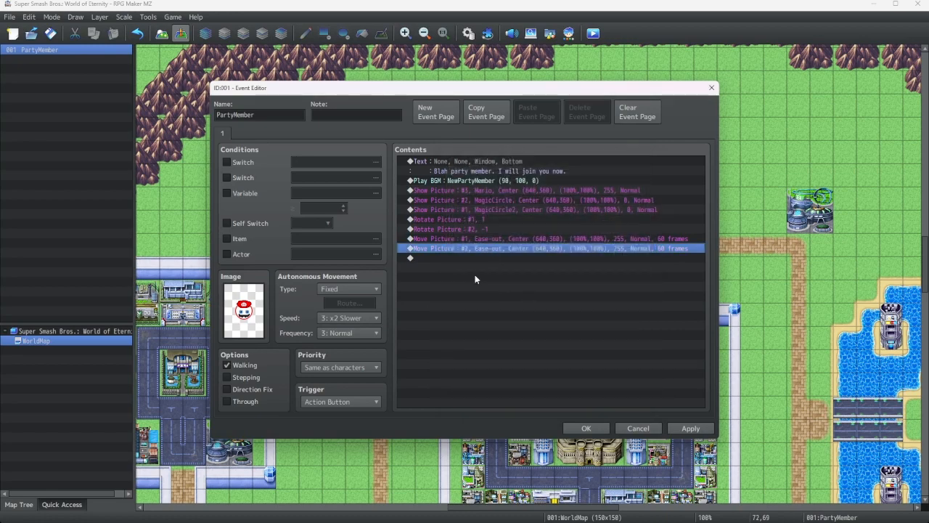
# Add a new Show Picture command at the end of the list for picture 4 using the NewPartyMember image
pyautogui.rightClick(457, 257)
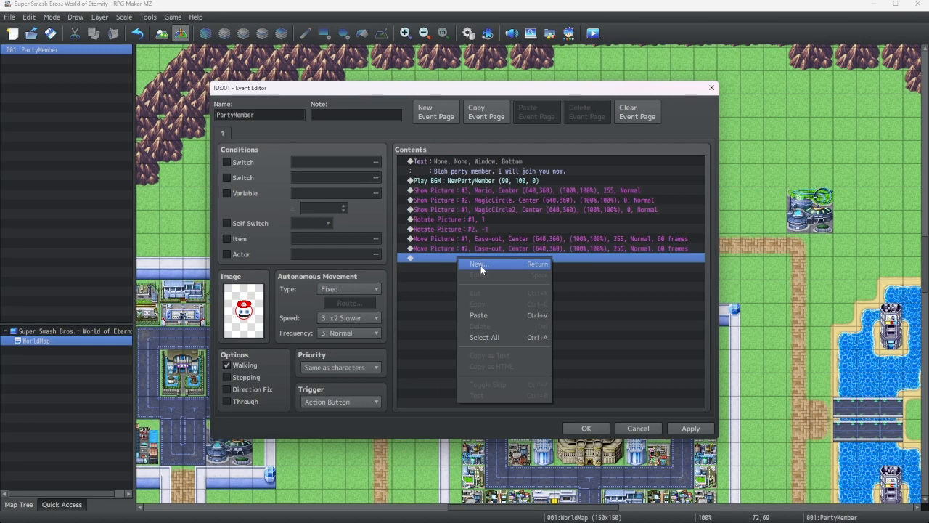
pyautogui.click(481, 265)
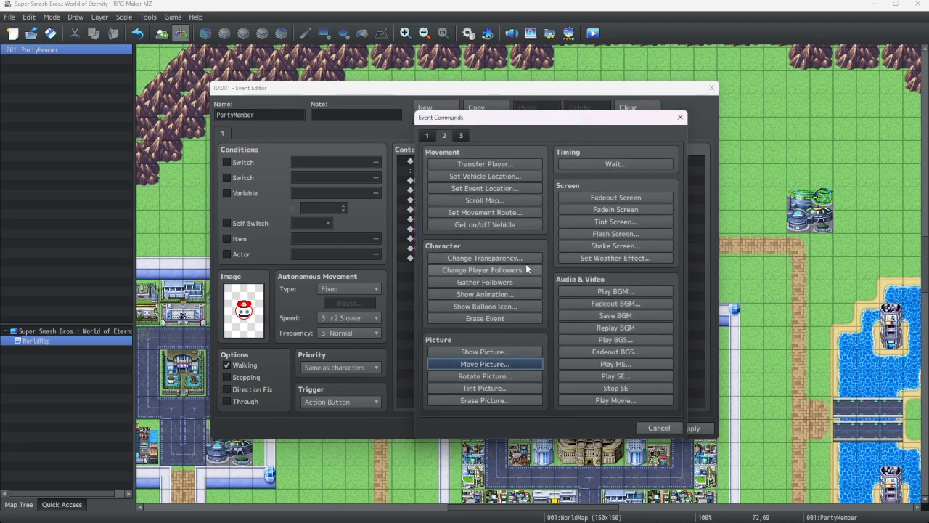
pyautogui.click(485, 352)
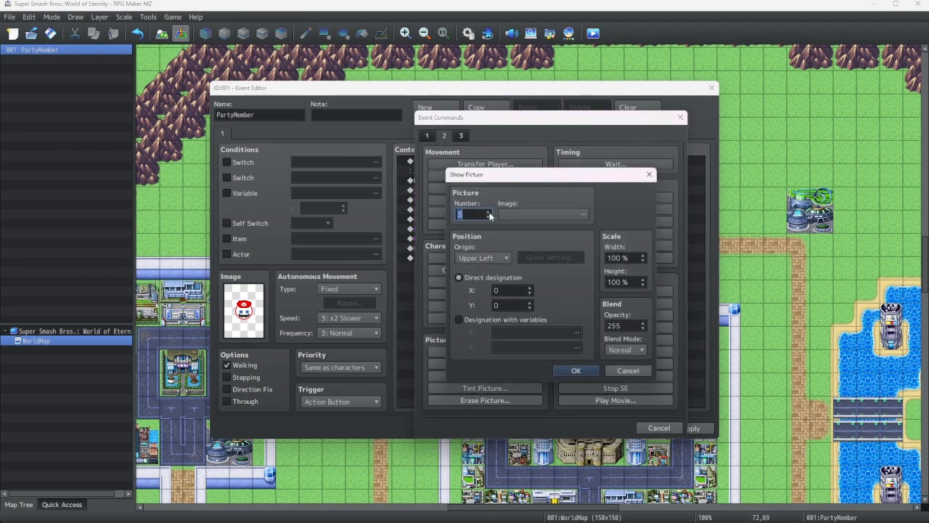
pyautogui.click(525, 213)
pyautogui.scroll(-2, 428, 232)
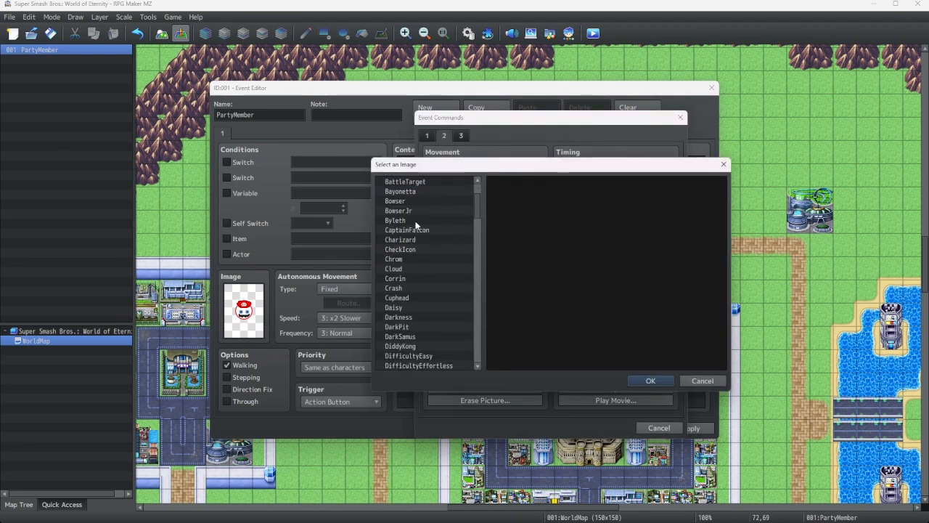
pyautogui.scroll(-6, 421, 254)
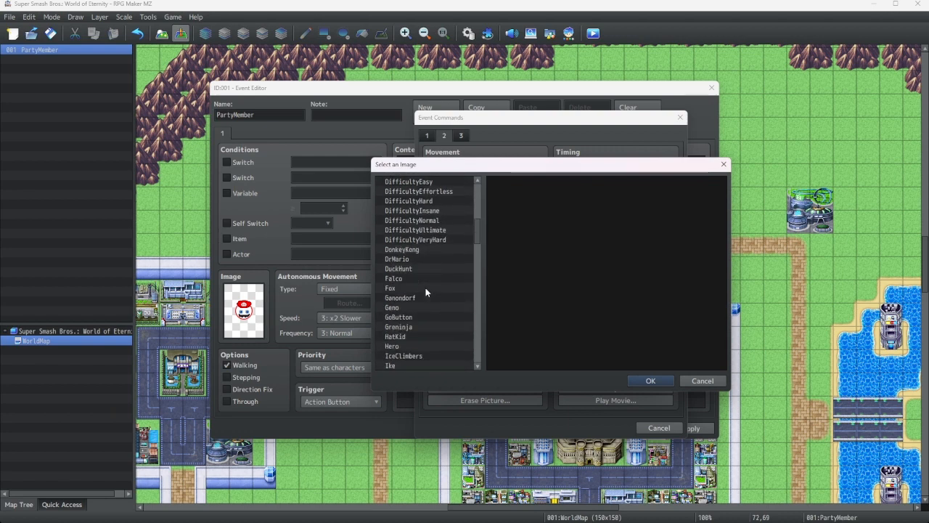
pyautogui.scroll(-4, 425, 288)
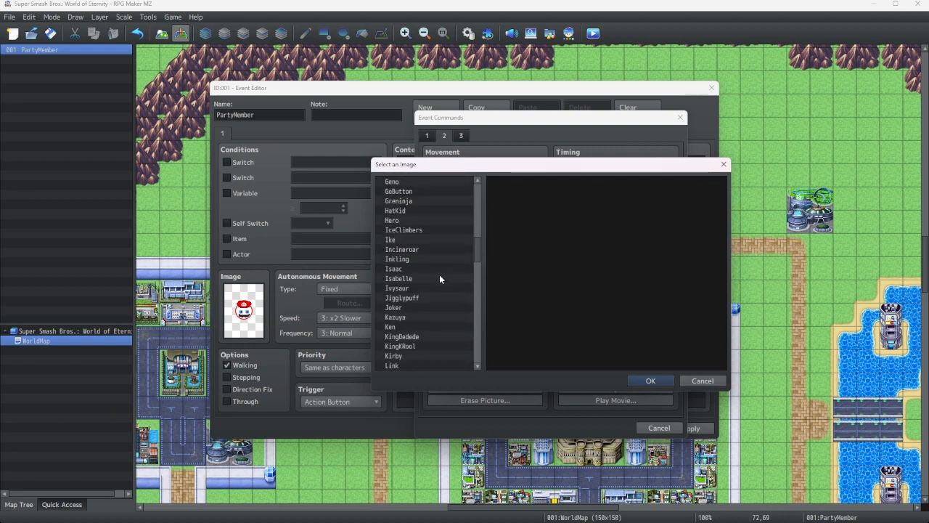
pyautogui.scroll(-2, 478, 260)
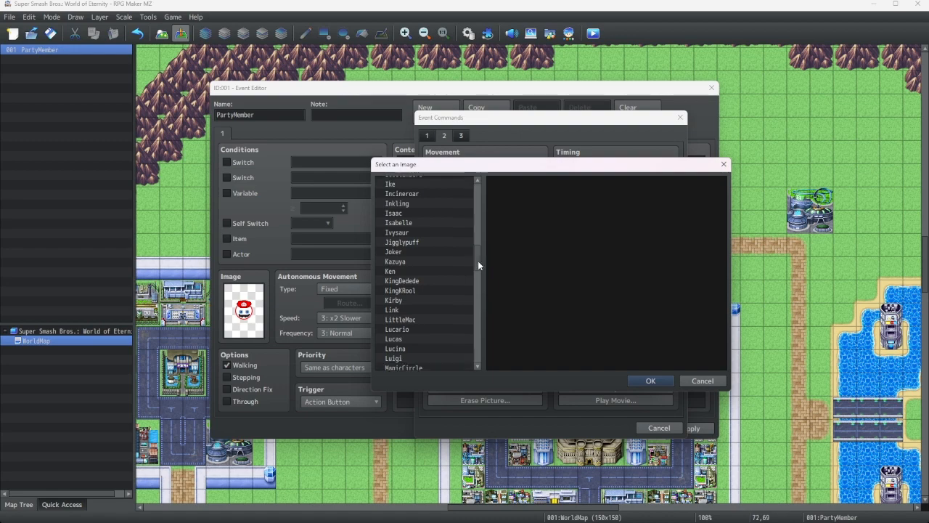
pyautogui.scroll(-7, 476, 269)
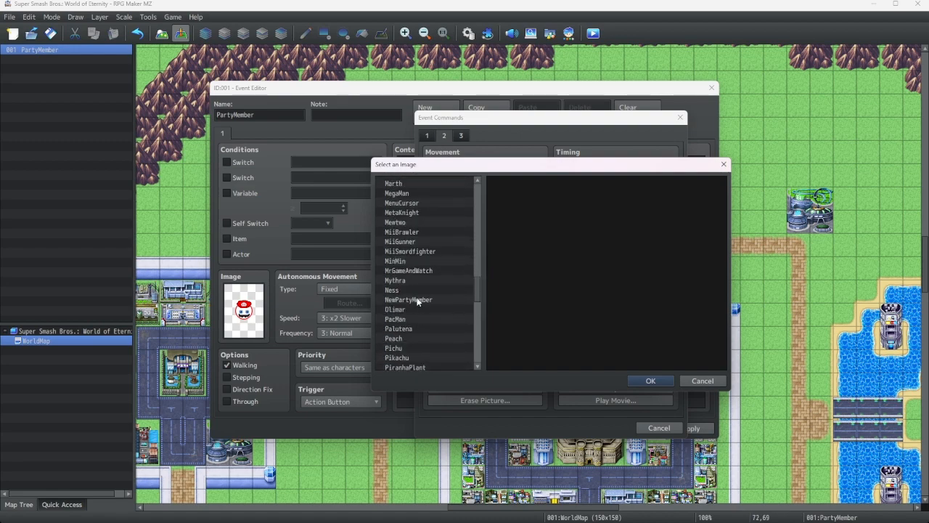
pyautogui.click(411, 300)
pyautogui.click(645, 381)
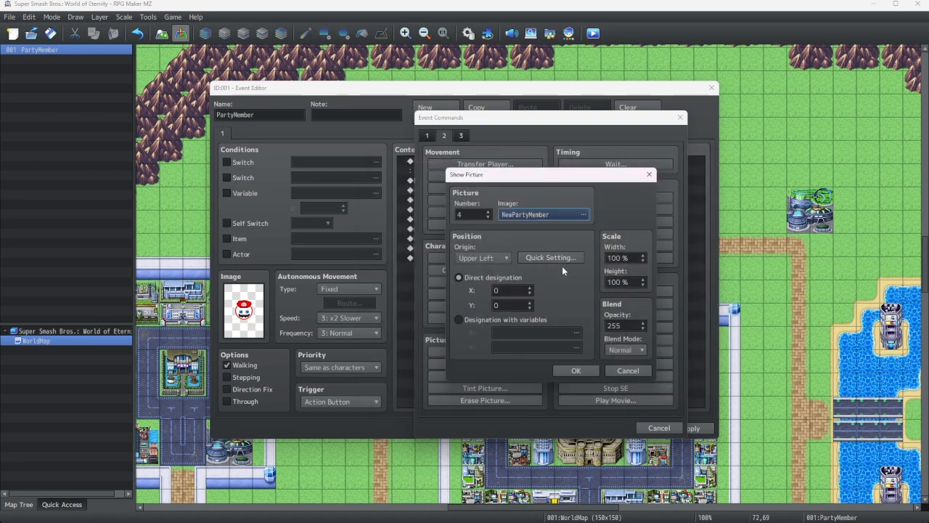
# Set picture 4's origin to Center, place it at 648, 144 with Quick Setting, and set its opacity to 0
pyautogui.click(485, 258)
pyautogui.click(476, 270)
pyautogui.click(553, 257)
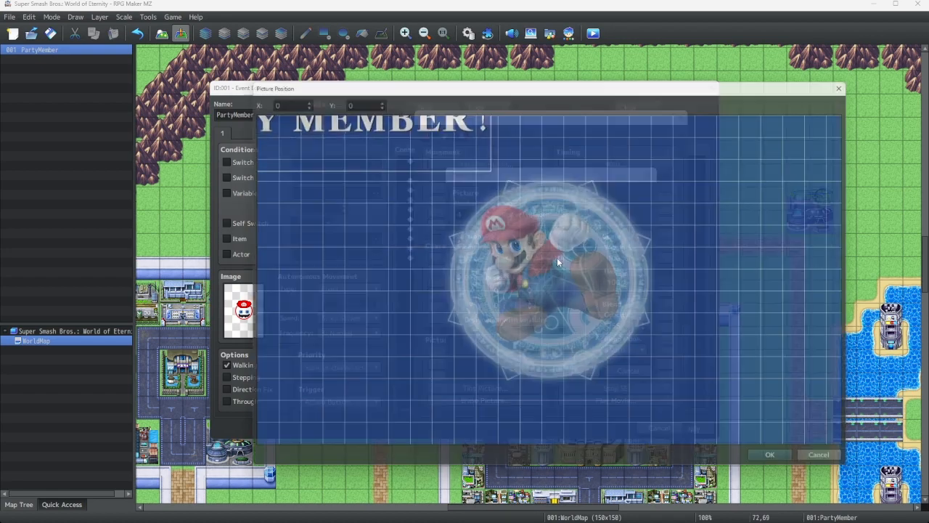
pyautogui.moveTo(382, 127); pyautogui.dragTo(667, 209)
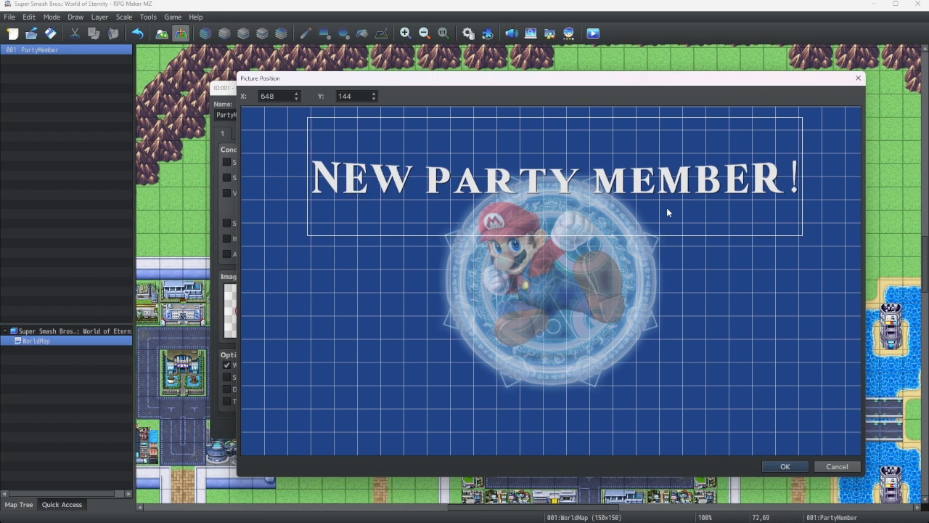
pyautogui.click(784, 466)
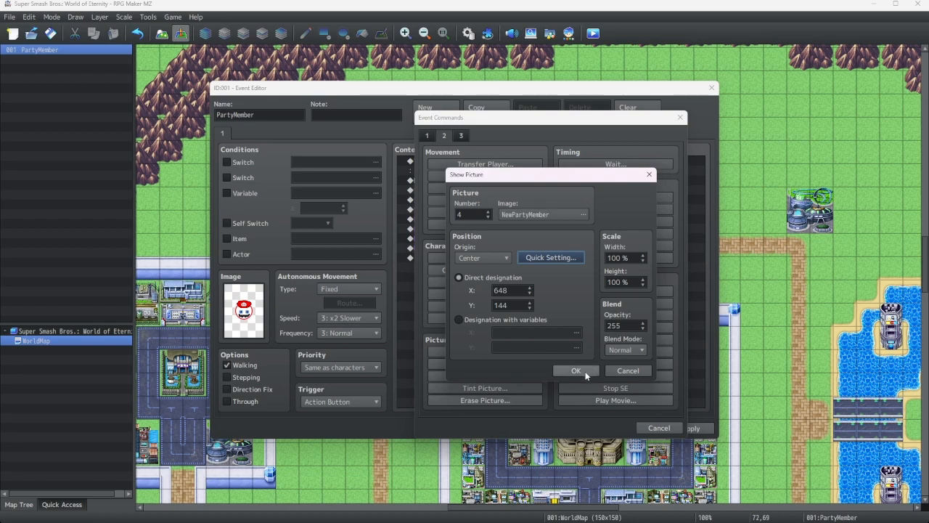
pyautogui.doubleClick(633, 327)
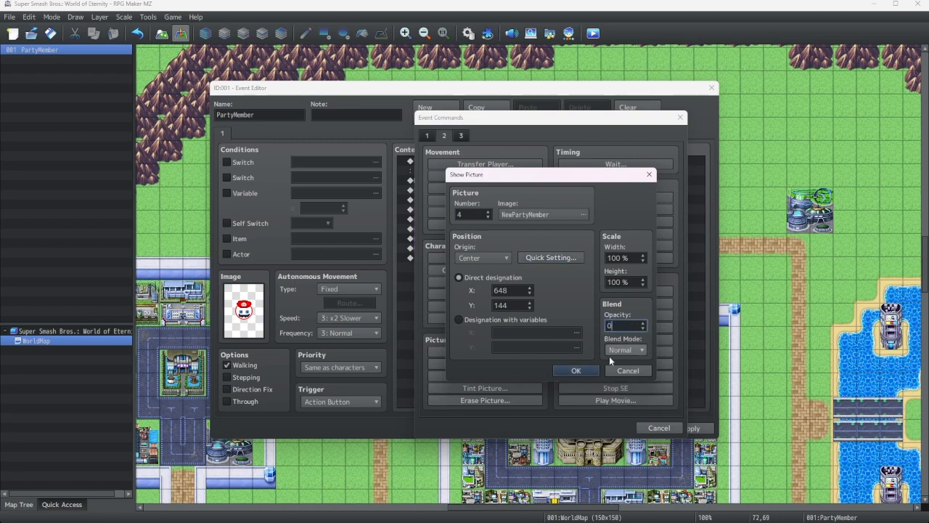
pyautogui.write('0')
pyautogui.click(575, 370)
# Copy the picture 2 Move Picture command and paste the copy at the end of the list
pyautogui.rightClick(476, 259)
pyautogui.click(491, 305)
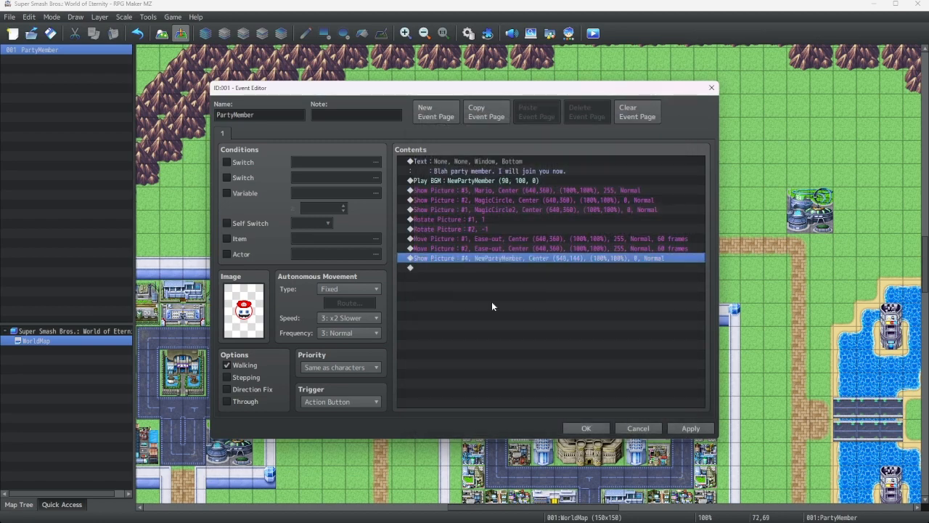
pyautogui.rightClick(467, 246)
pyautogui.click(489, 291)
pyautogui.rightClick(455, 268)
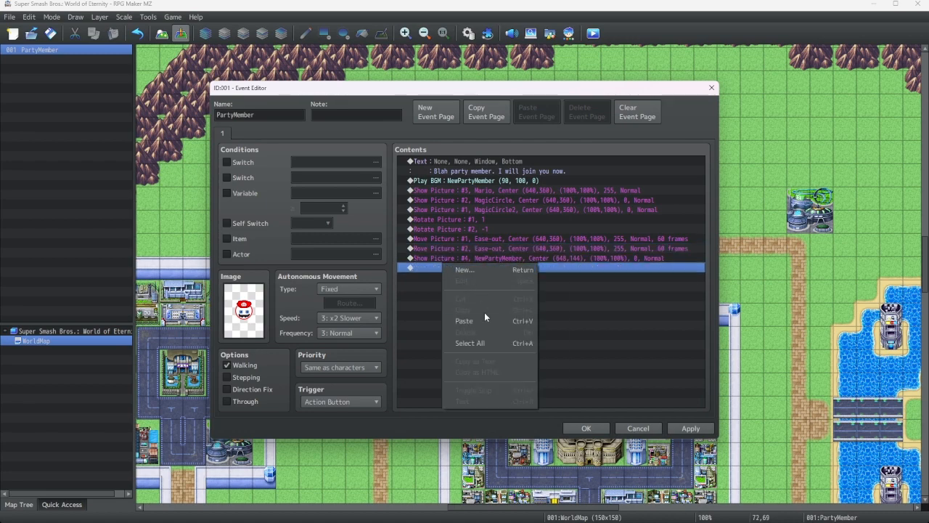
pyautogui.click(485, 320)
pyautogui.rightClick(471, 267)
pyautogui.click(509, 275)
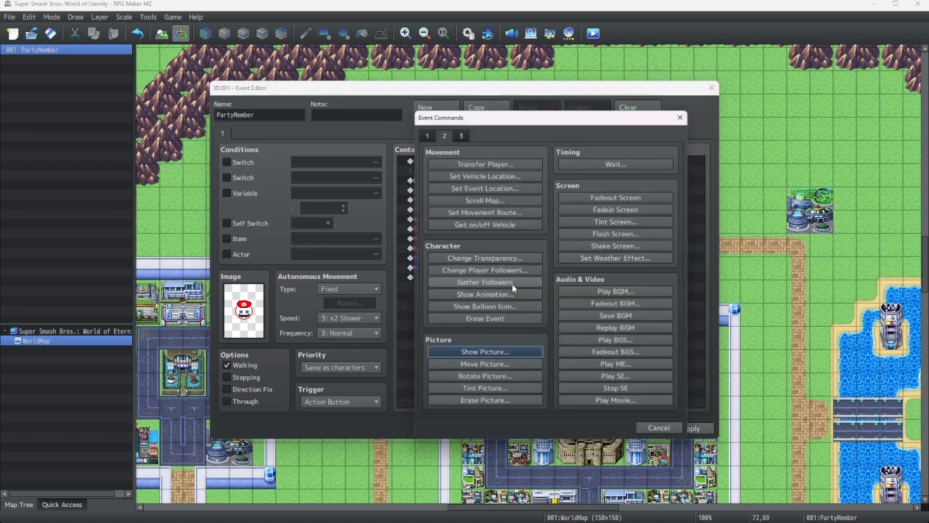
pyautogui.click(680, 118)
# Edit the pasted Move Picture copy to target picture 4 at 640, 144 and enable Wait for Completion
pyautogui.press('space')
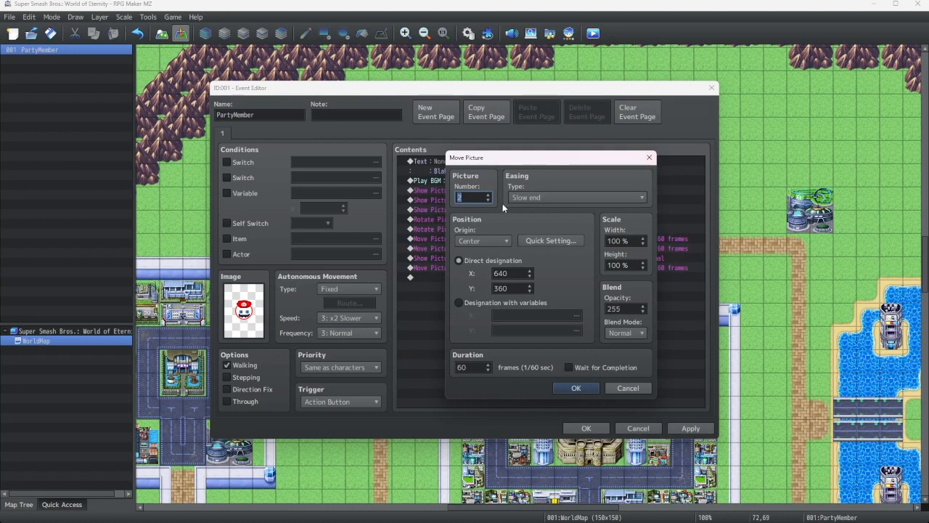
pyautogui.write('4')
pyautogui.click(559, 241)
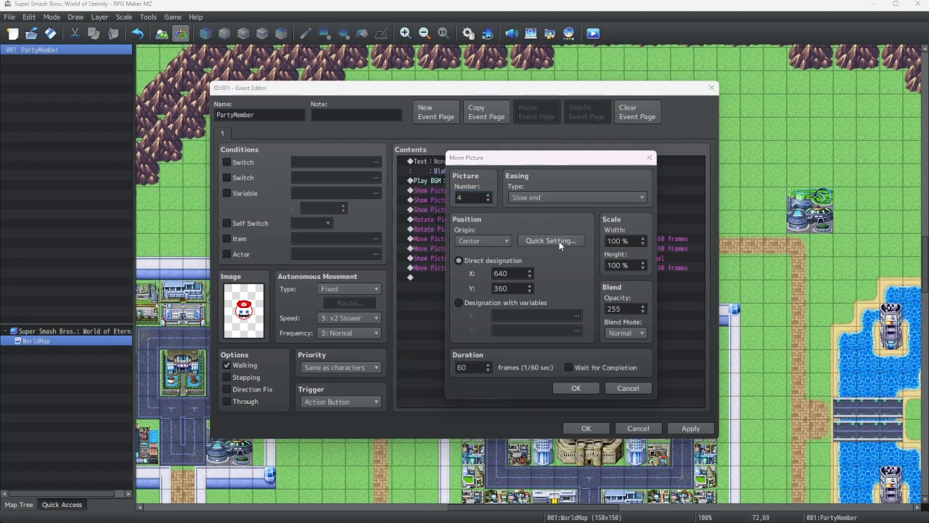
pyautogui.moveTo(550, 341); pyautogui.dragTo(546, 187)
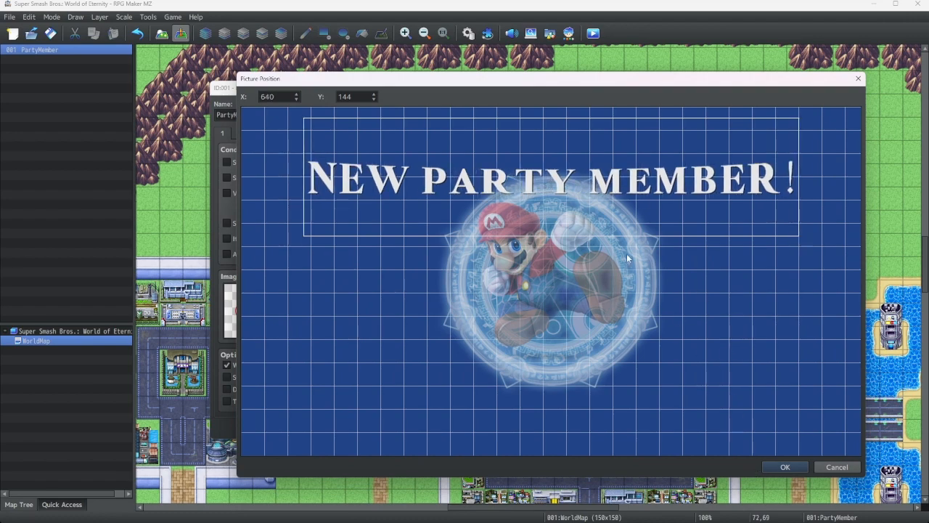
pyautogui.click(783, 468)
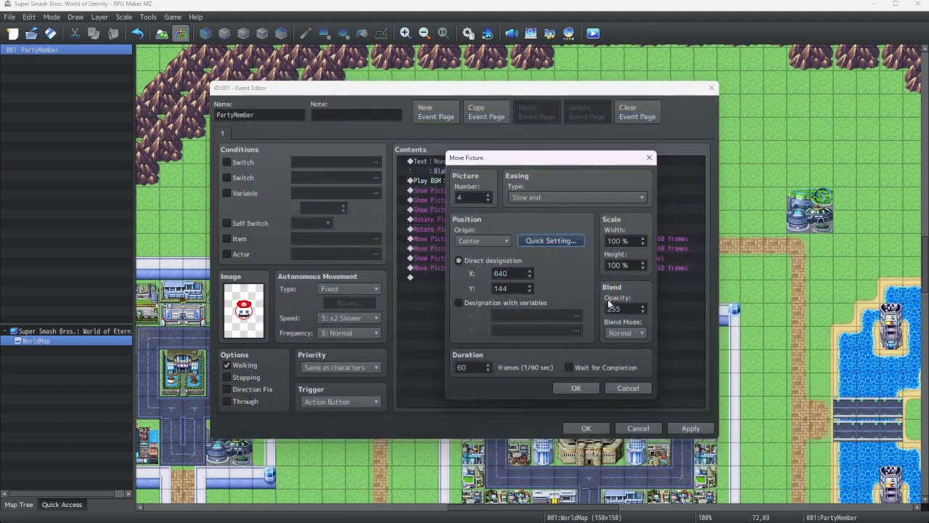
pyautogui.click(569, 367)
pyautogui.click(576, 388)
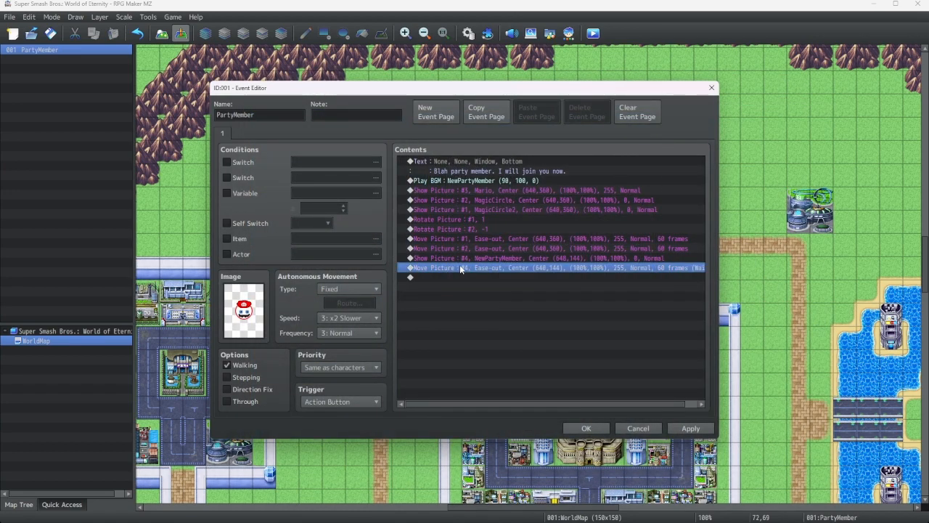
pyautogui.rightClick(458, 269)
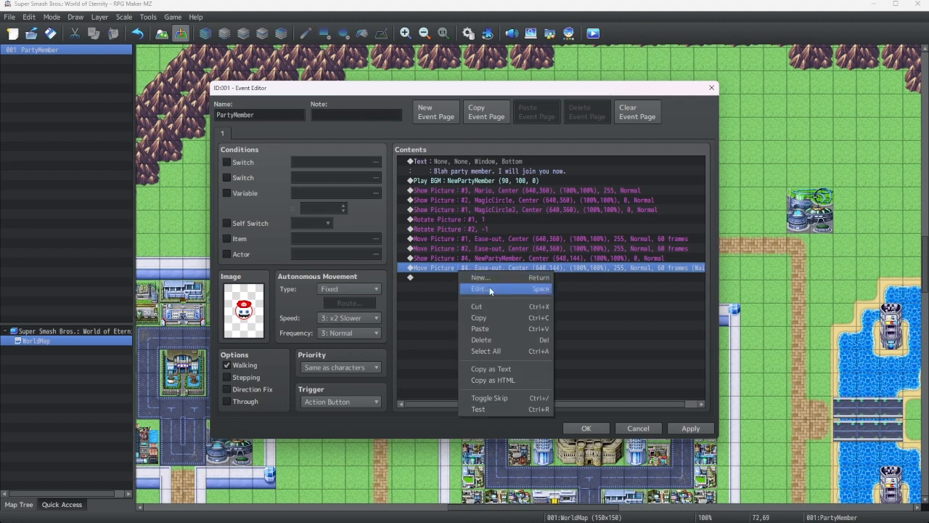
pyautogui.click(480, 289)
pyautogui.click(650, 157)
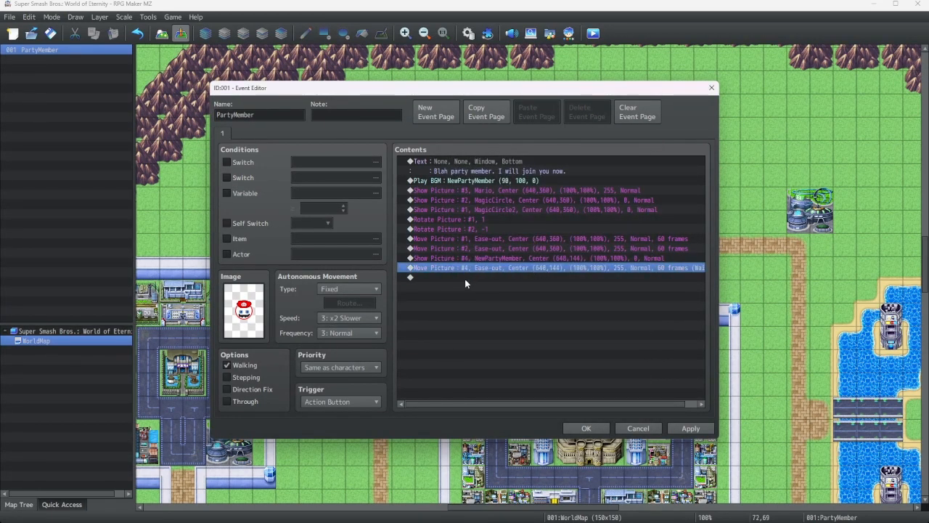
pyautogui.rightClick(461, 278)
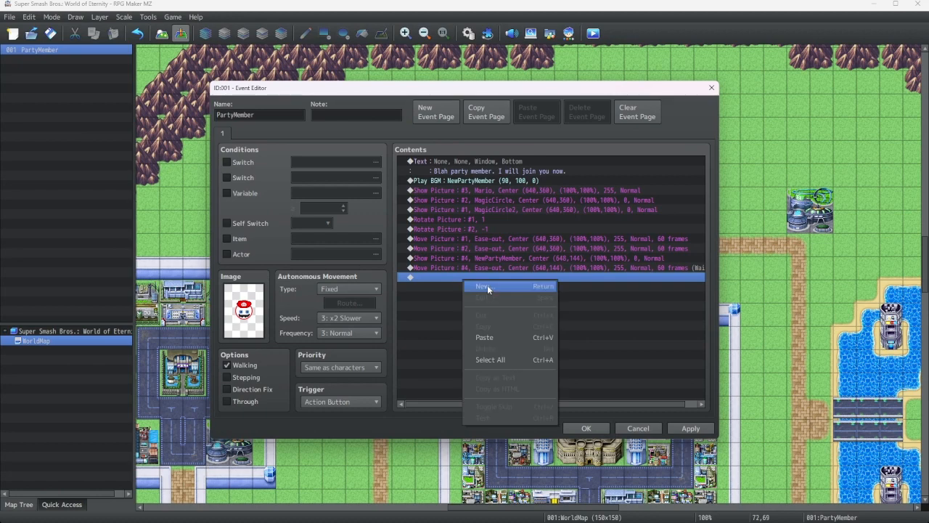
pyautogui.click(487, 285)
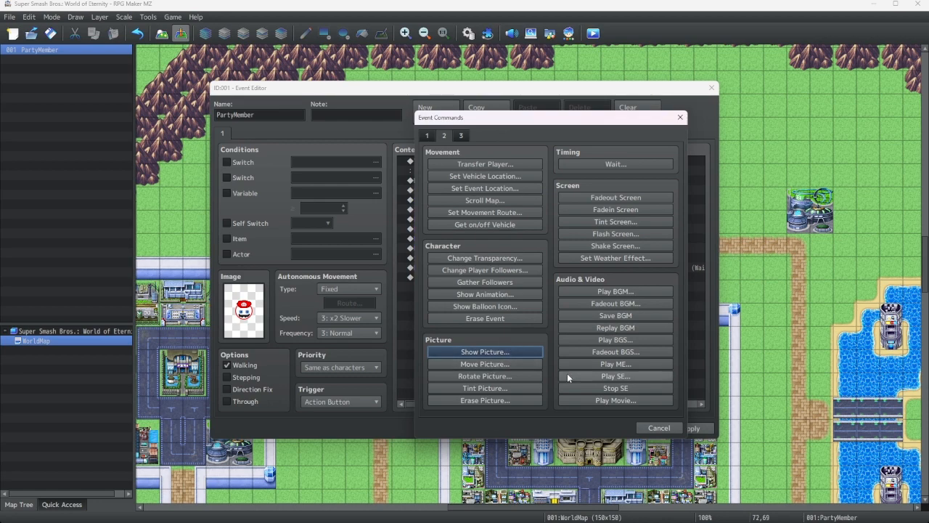
pyautogui.click(507, 363)
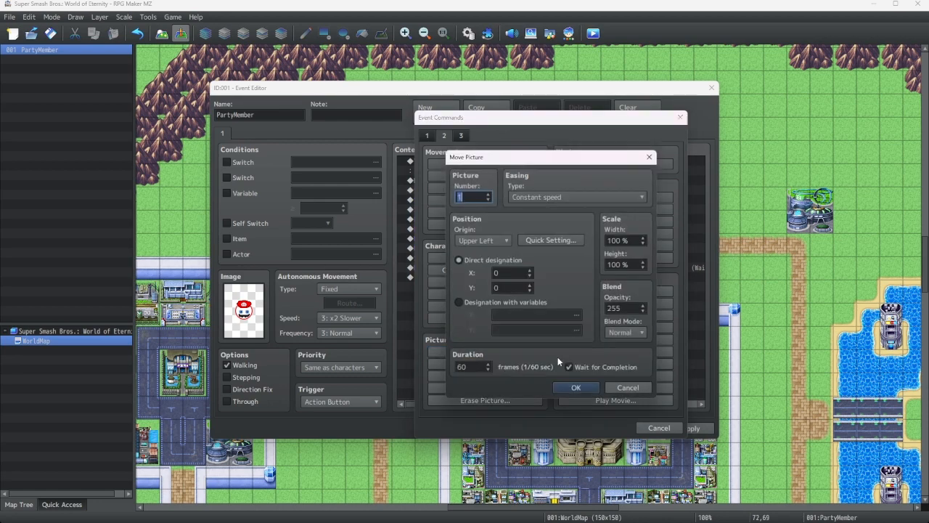
pyautogui.click(614, 388)
# Add a Show Picture command for picture 5 with no image, Center origin, at X 640 and Y 480
pyautogui.click(492, 352)
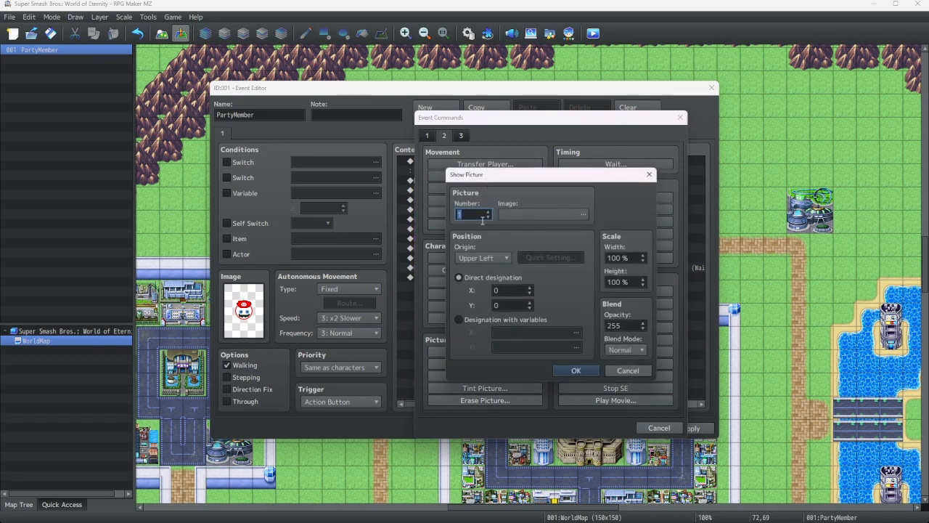
pyautogui.click(488, 212)
pyautogui.write('5')
pyautogui.click(498, 259)
pyautogui.click(474, 278)
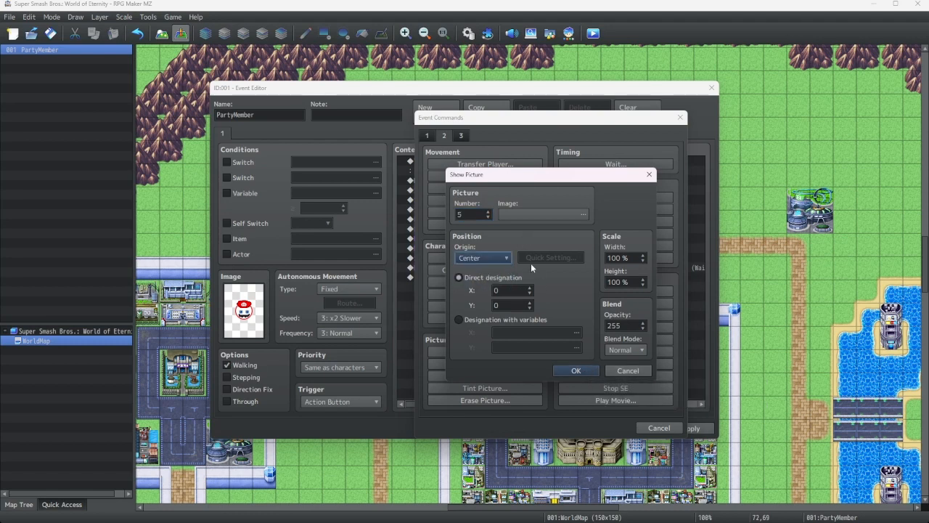
pyautogui.click(531, 290)
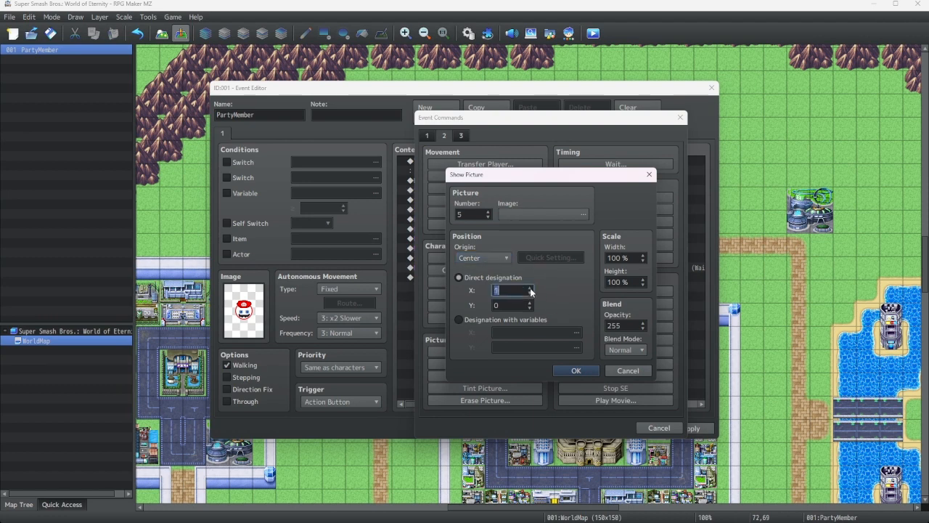
pyautogui.write('15')
pyautogui.write('640')
pyautogui.click(502, 303)
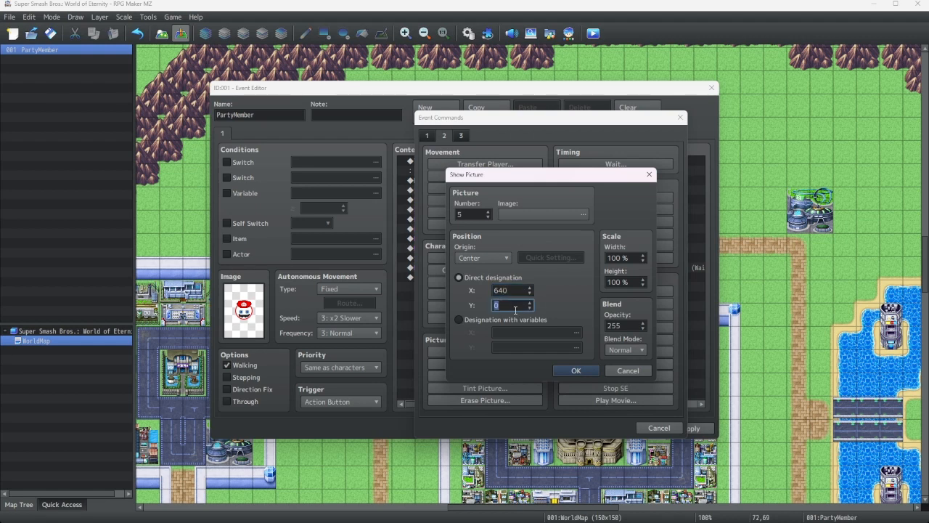
pyautogui.write('480')
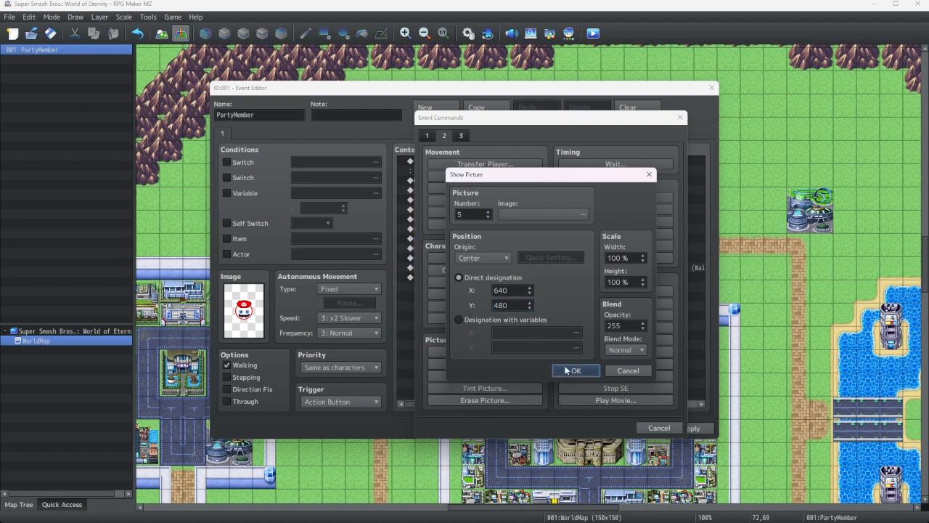
pyautogui.click(576, 370)
# Close the event editor, keeping all the new commands
pyautogui.rightClick(483, 290)
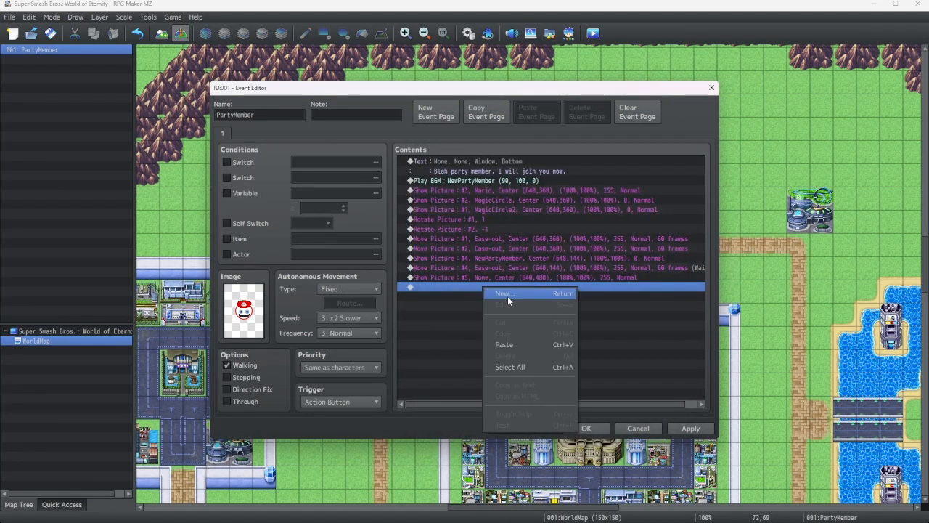
pyautogui.click(507, 297)
pyautogui.click(646, 427)
pyautogui.click(600, 427)
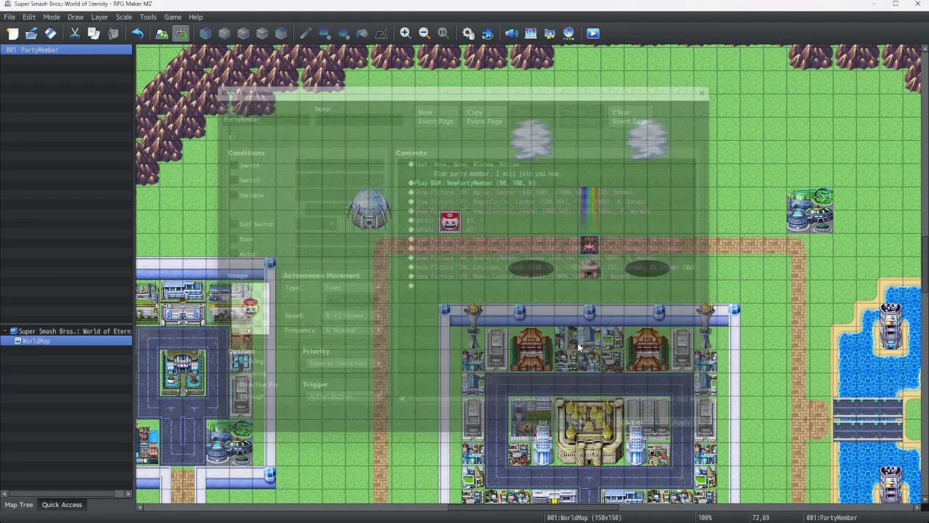
# Open the Plugin Manager and review the TextPicture plugin's settings and help, then close it
pyautogui.click(487, 33)
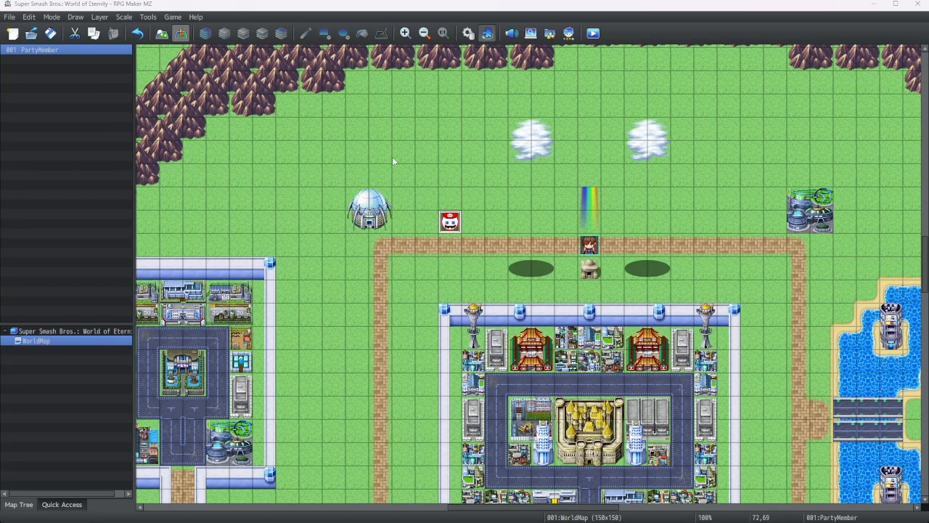
pyautogui.scroll(-6, 369, 206)
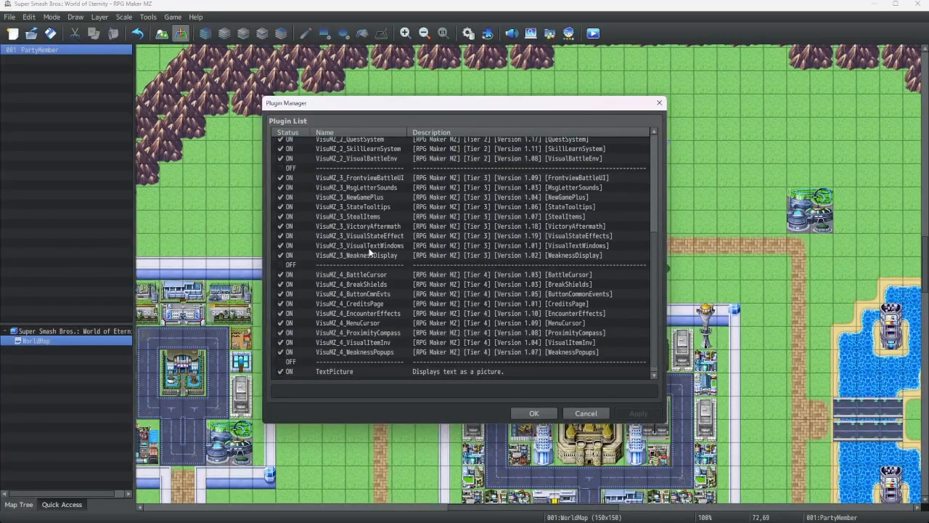
pyautogui.doubleClick(360, 364)
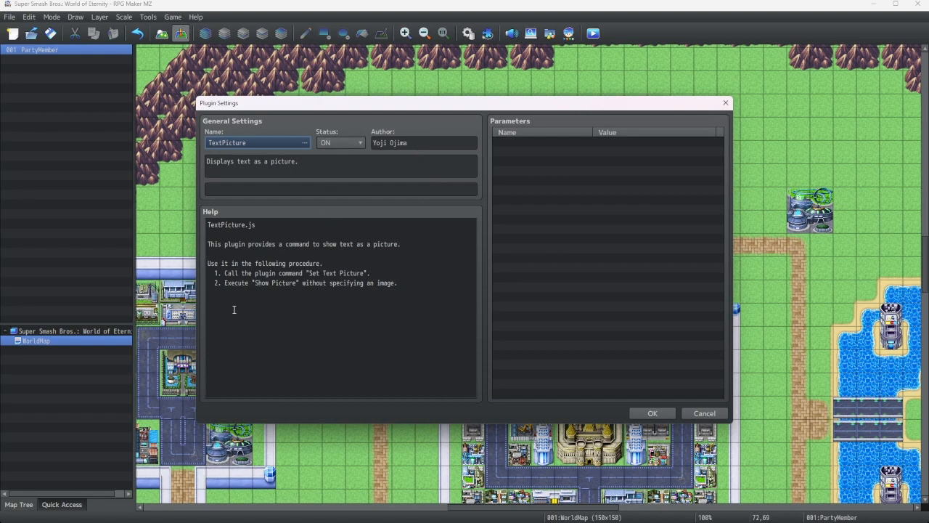
pyautogui.click(652, 411)
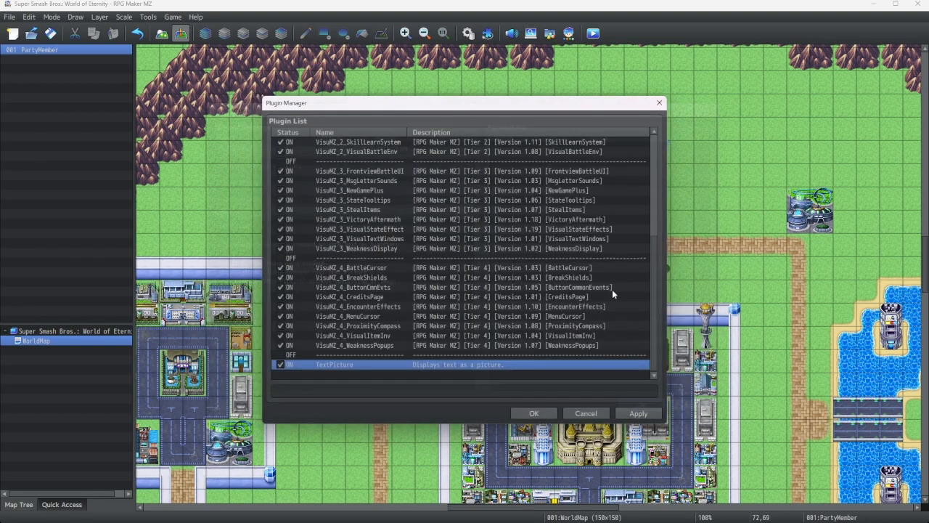
pyautogui.press('Return')
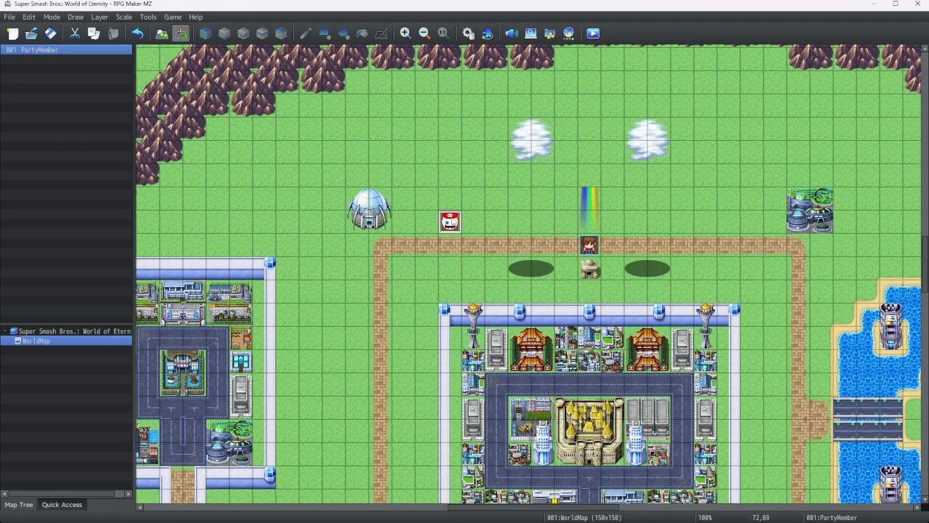
# Insert a TextPicture Set Text Picture plugin command with the text \N[1] above the picture 5 Show Picture command
pyautogui.doubleClick(450, 222)
pyautogui.doubleClick(452, 286)
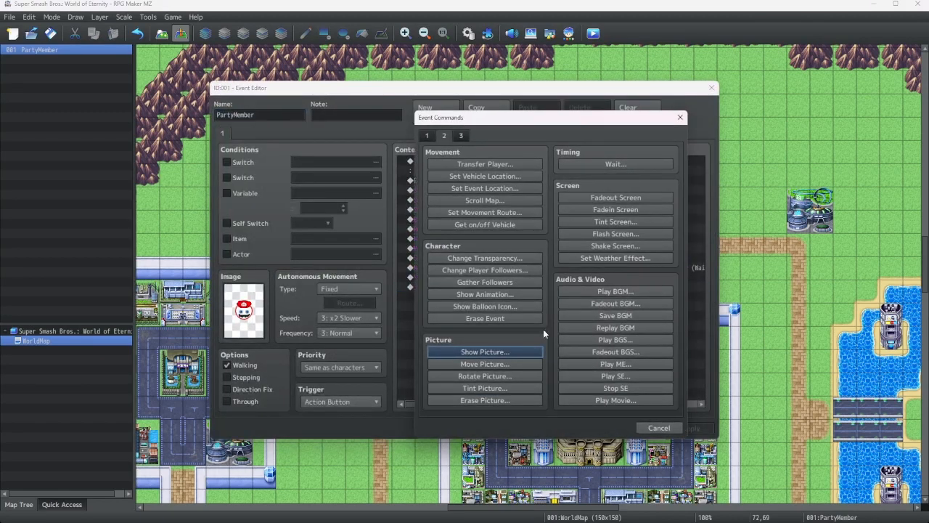
pyautogui.click(462, 138)
pyautogui.click(616, 400)
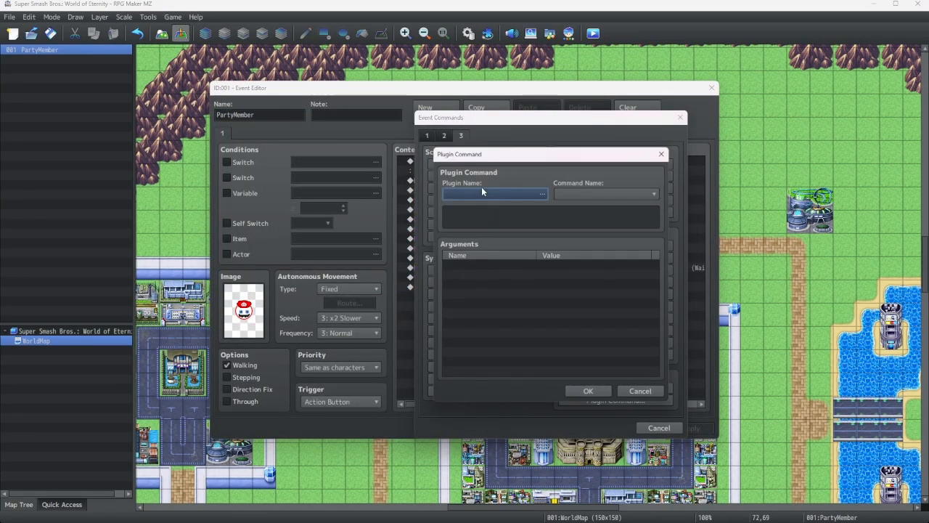
pyautogui.click(483, 196)
pyautogui.doubleClick(405, 203)
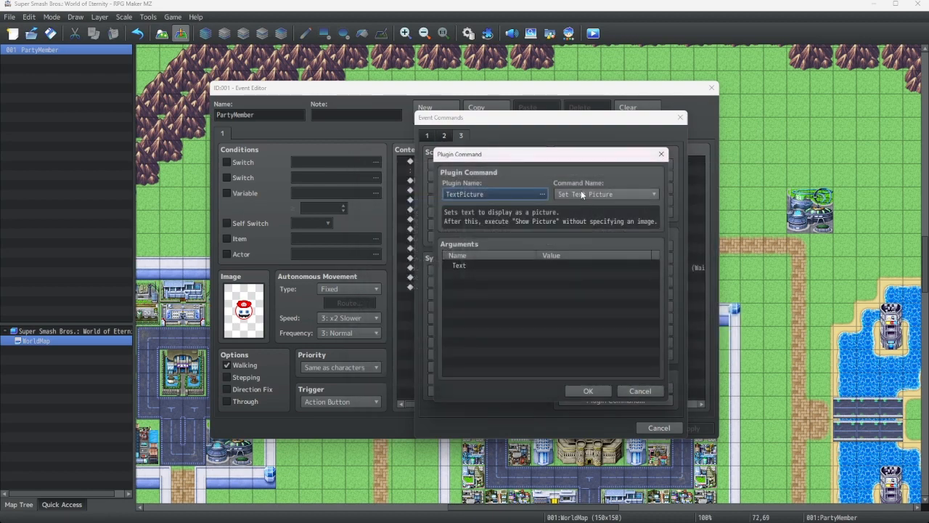
pyautogui.doubleClick(496, 266)
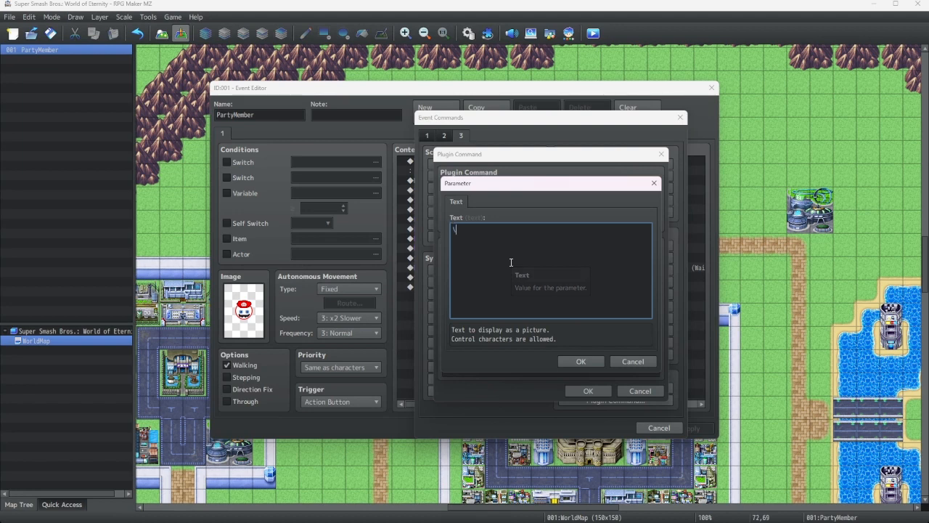
pyautogui.write('\\N[1]')
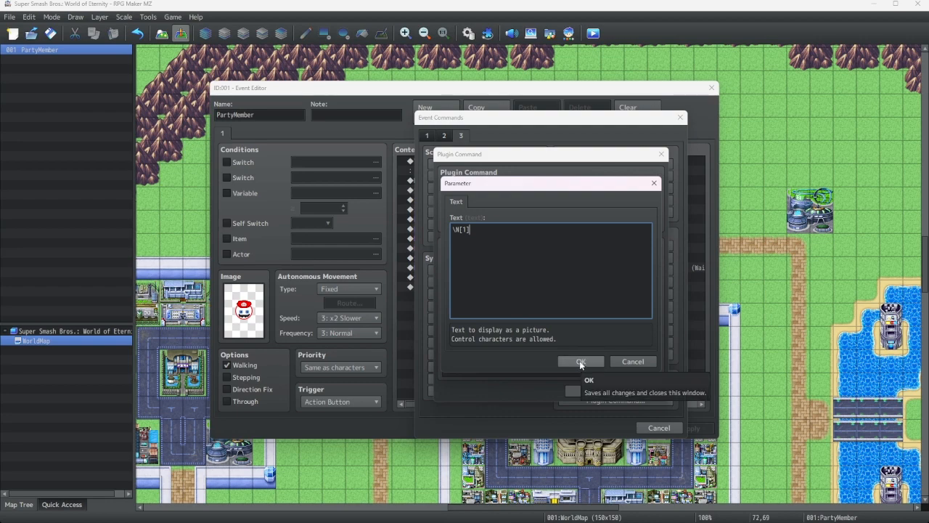
pyautogui.click(580, 362)
pyautogui.click(587, 391)
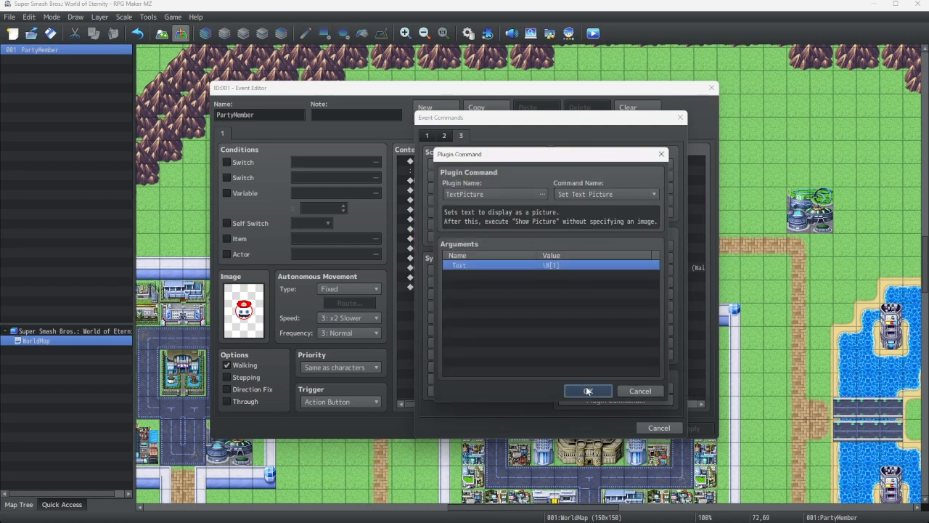
# Edit the picture 5 Show Picture command so its opacity is 0
pyautogui.click(499, 279)
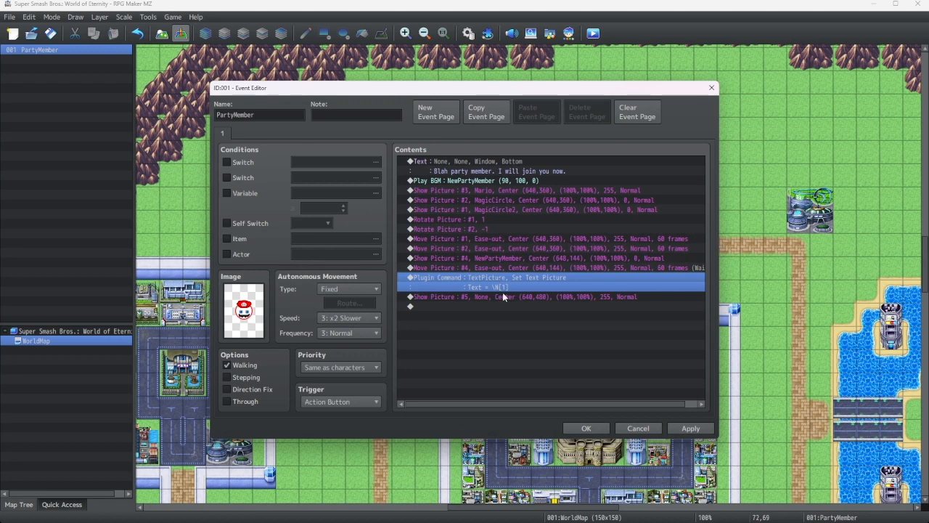
pyautogui.rightClick(503, 303)
pyautogui.press('Escape')
pyautogui.rightClick(502, 299)
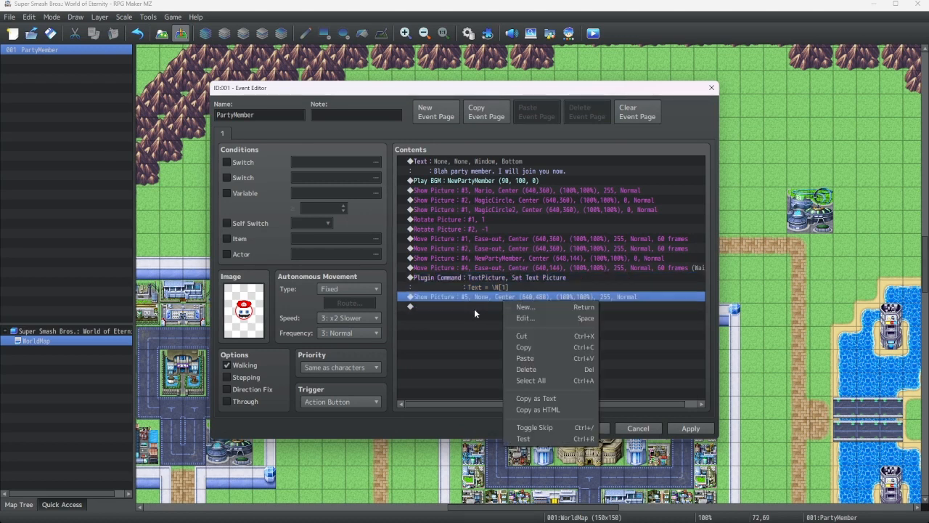
pyautogui.click(474, 308)
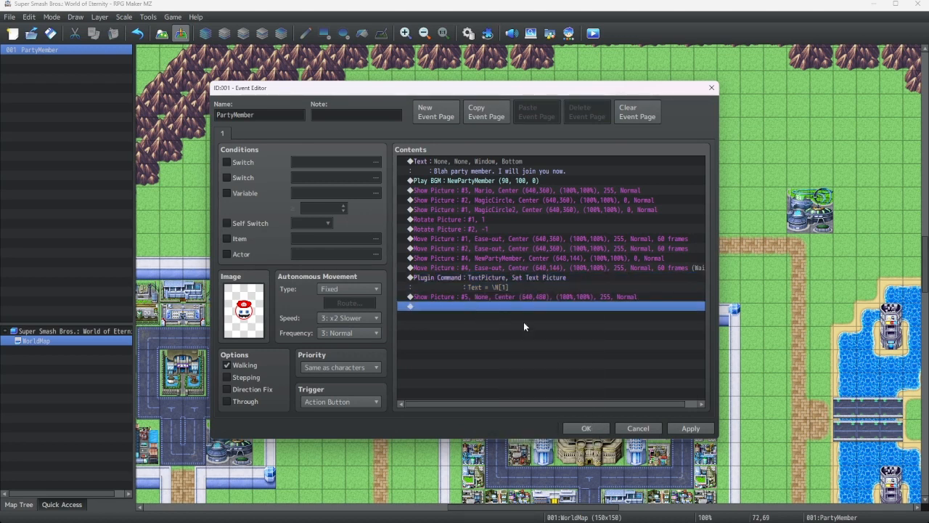
pyautogui.rightClick(474, 295)
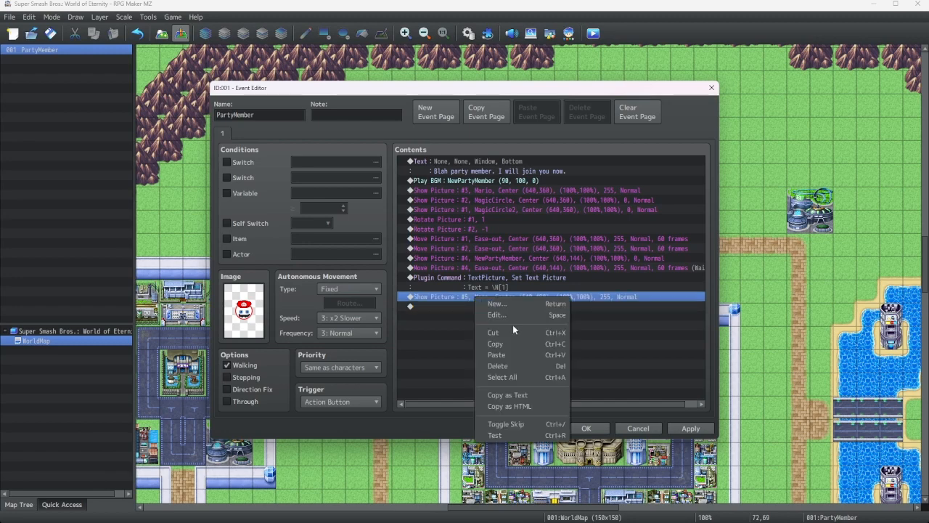
pyautogui.click(513, 316)
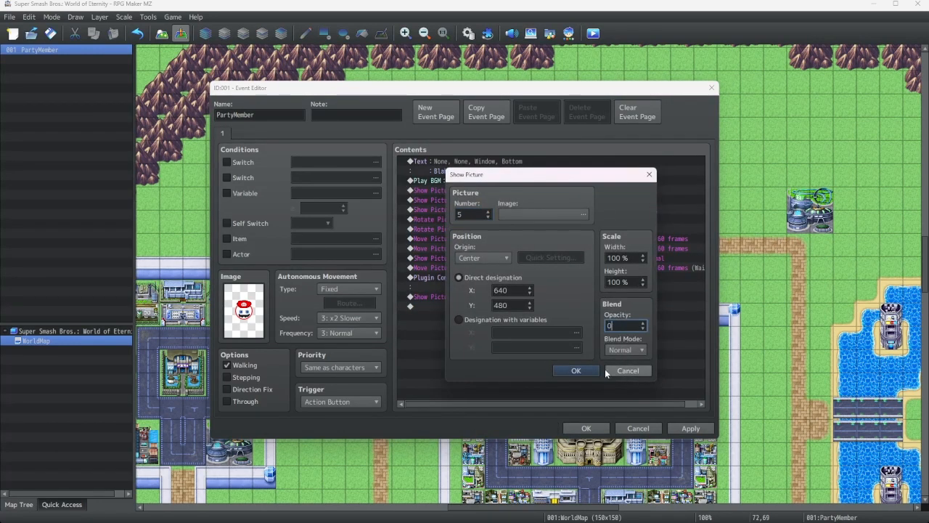
pyautogui.click(574, 366)
# Copy the picture 4 Move Picture command with Wait and paste it below the picture 5 Show Picture
pyautogui.rightClick(518, 297)
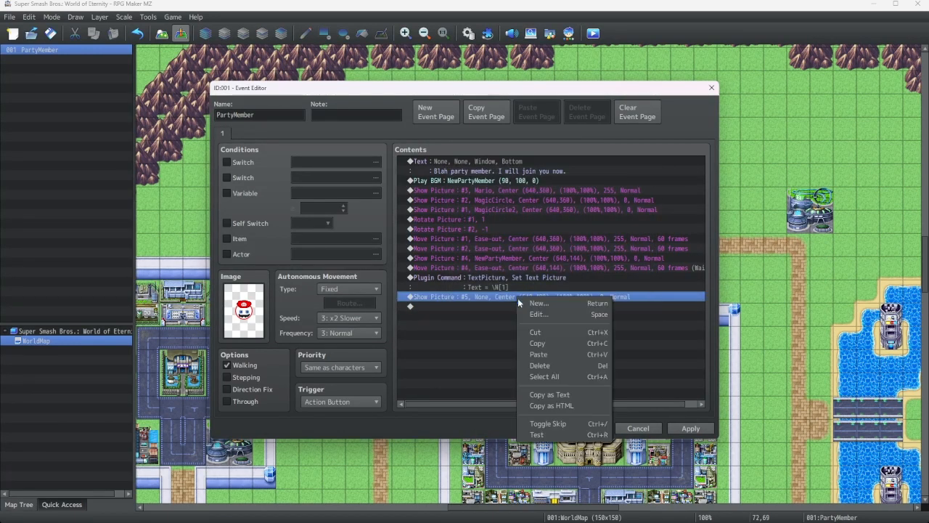
pyautogui.rightClick(491, 260)
pyautogui.rightClick(470, 265)
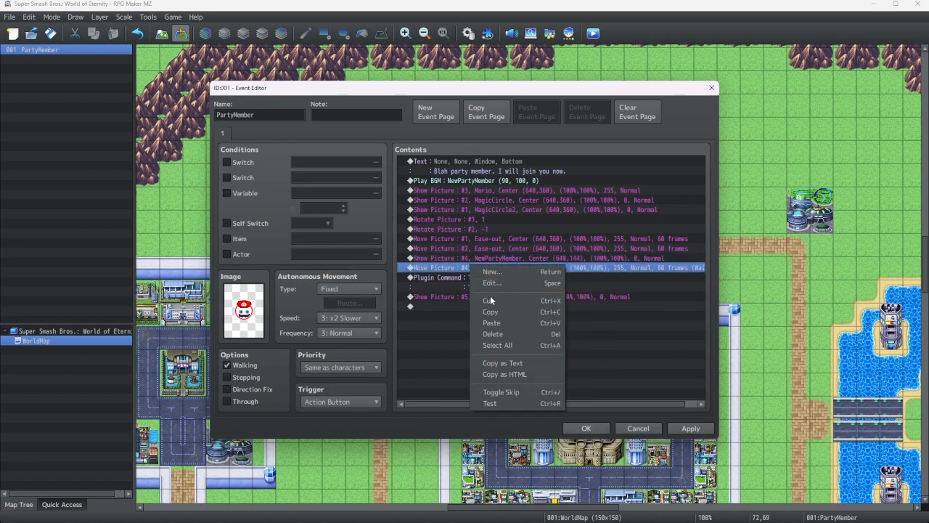
pyautogui.click(480, 309)
pyautogui.rightClick(461, 307)
pyautogui.click(493, 363)
# Edit the pasted Move Picture copy to target picture 5, keeping Wait for Completion on
pyautogui.rightClick(473, 307)
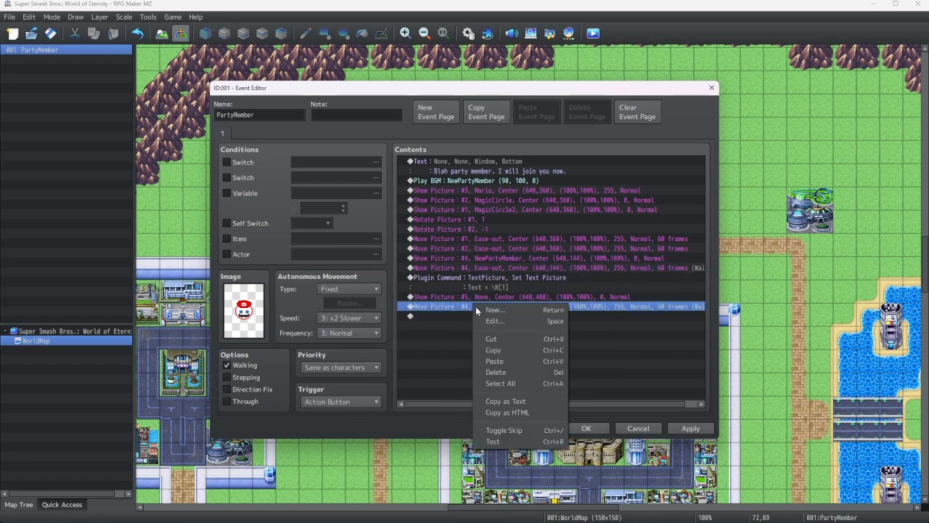
pyautogui.click(502, 323)
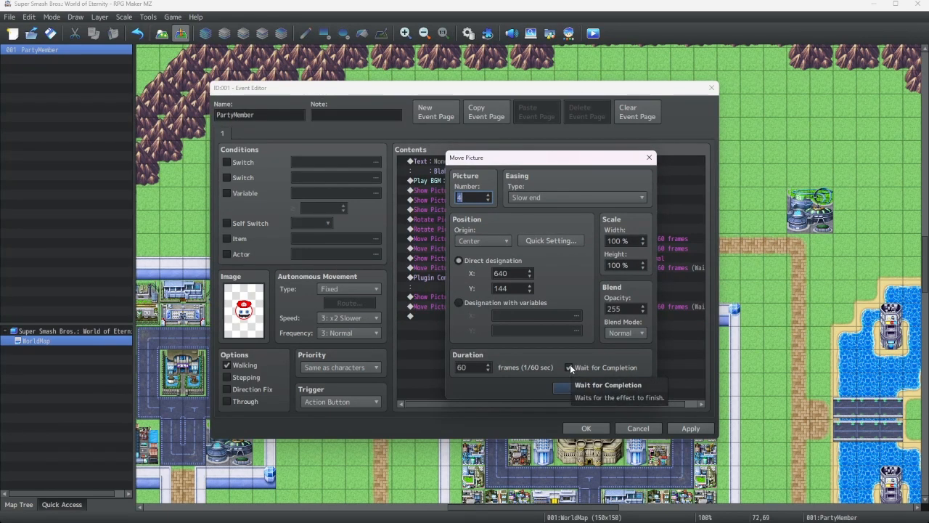
pyautogui.click(569, 367)
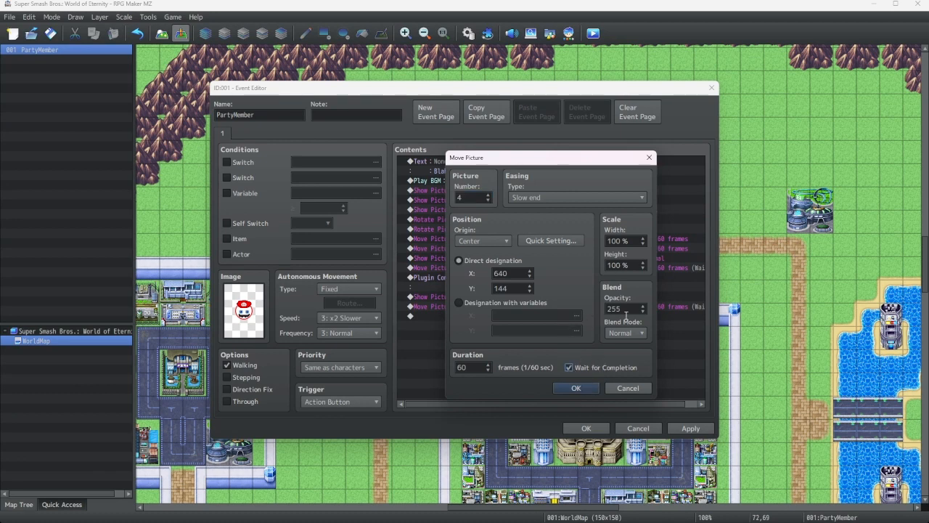
pyautogui.click(489, 195)
pyautogui.click(570, 388)
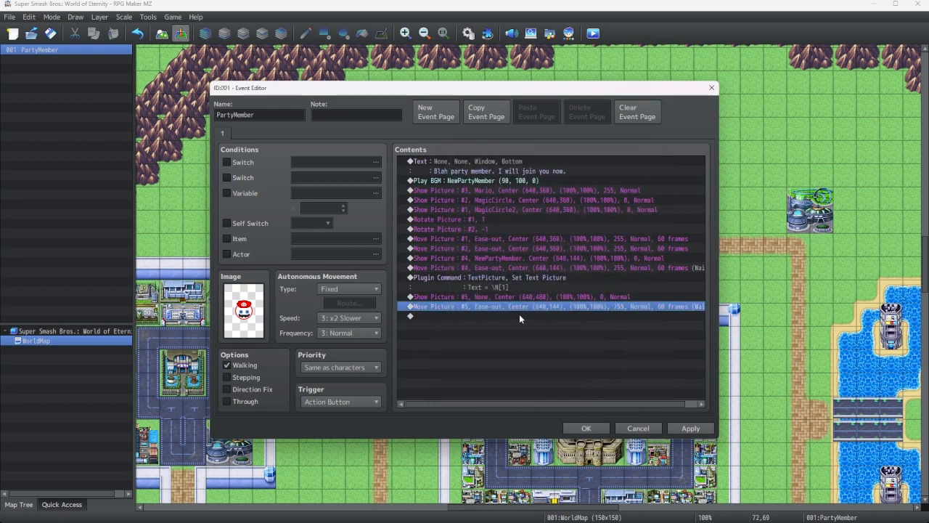
# Add an empty Show Text command with a Transparent background at the Bottom window position
pyautogui.rightClick(457, 316)
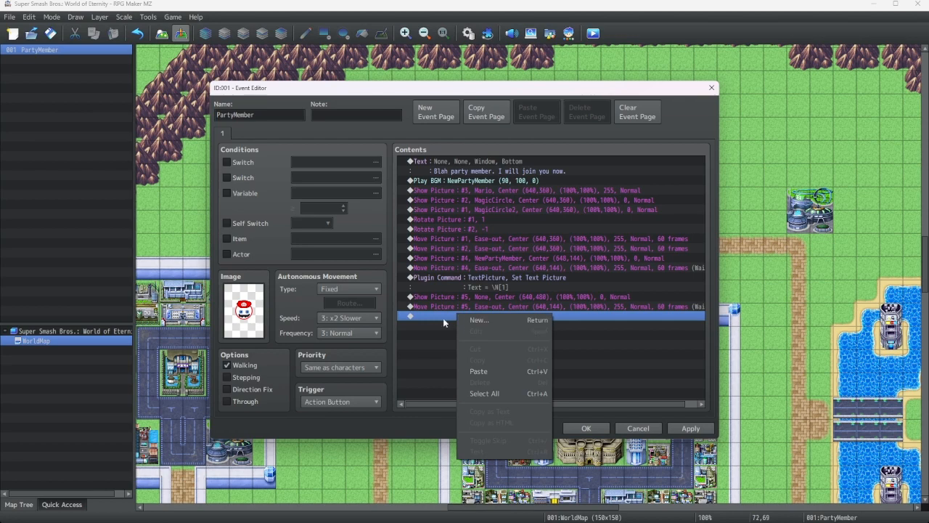
pyautogui.click(475, 318)
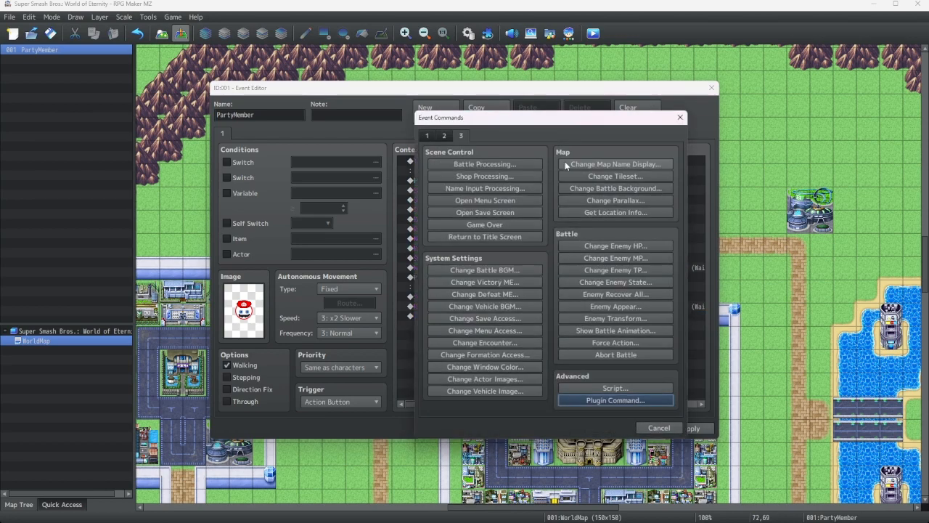
pyautogui.click(428, 136)
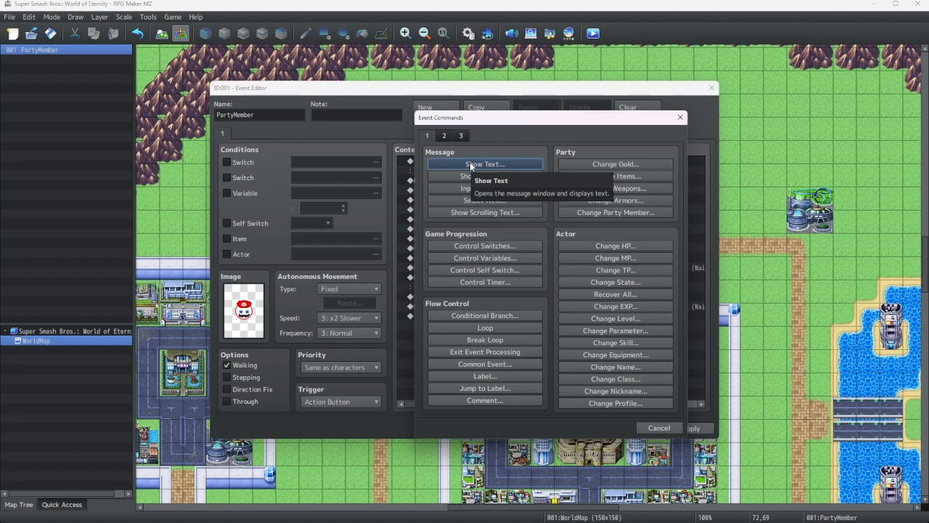
pyautogui.click(470, 161)
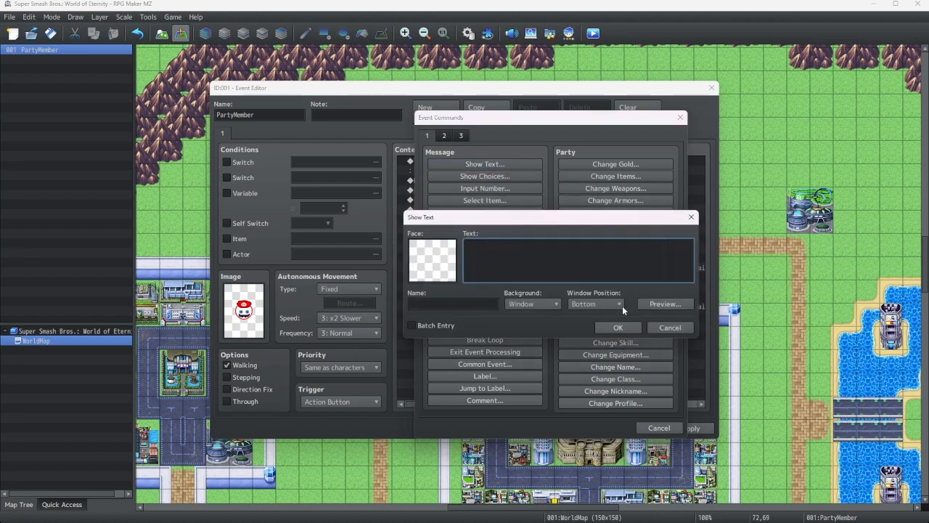
pyautogui.click(588, 305)
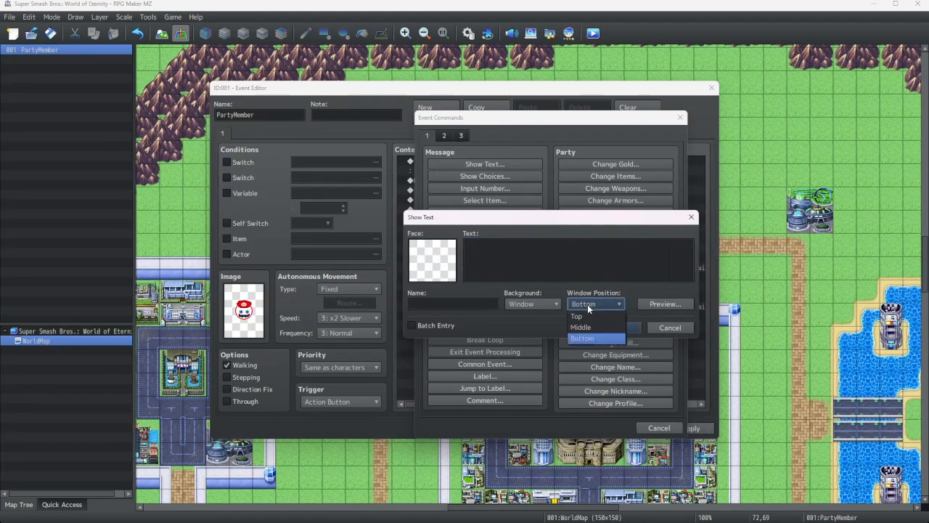
pyautogui.click(532, 304)
pyautogui.click(532, 338)
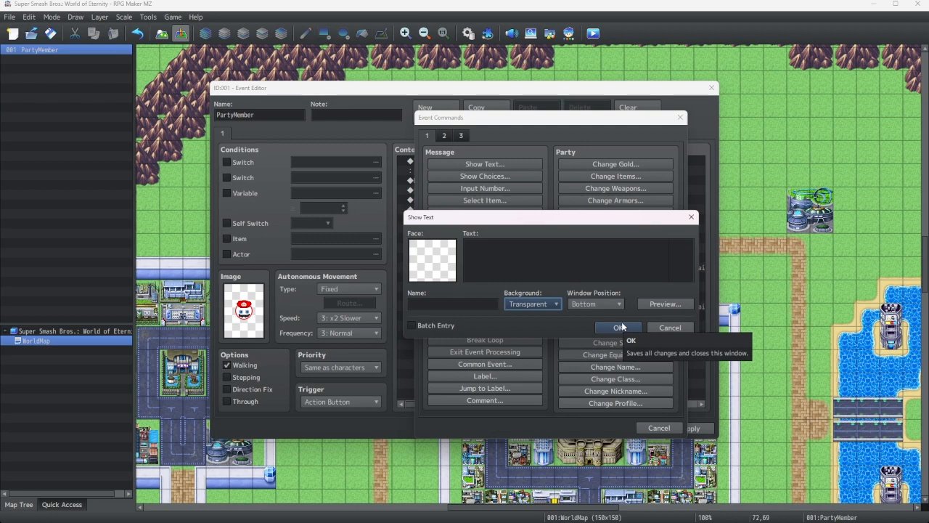
pyautogui.click(662, 304)
pyautogui.click(732, 323)
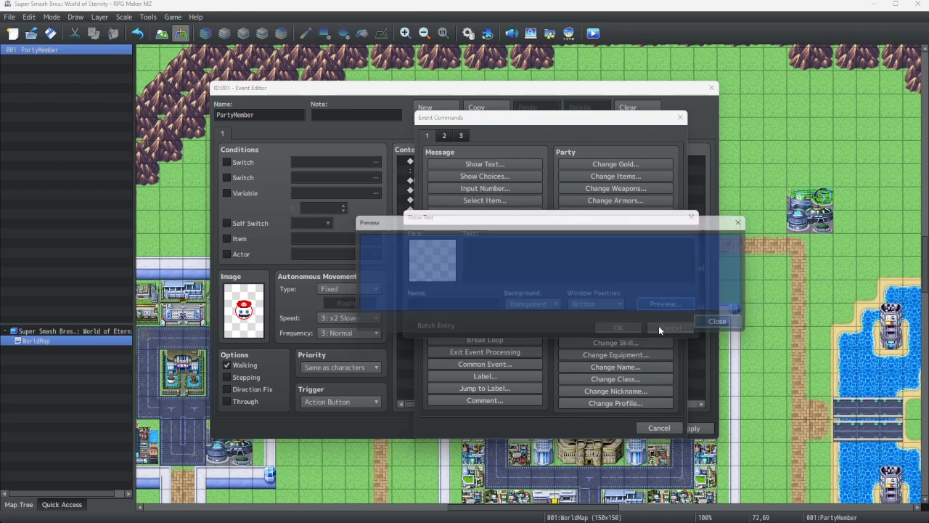
pyautogui.click(621, 327)
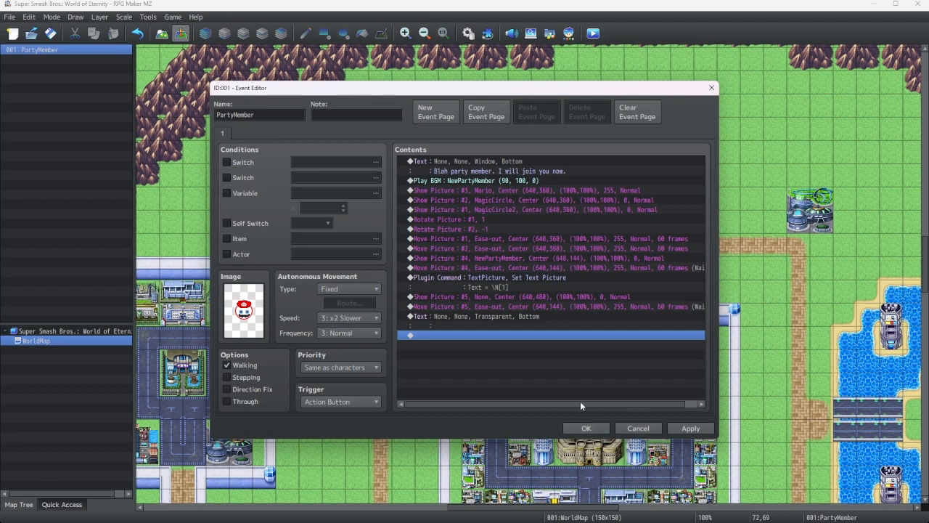
pyautogui.rightClick(470, 334)
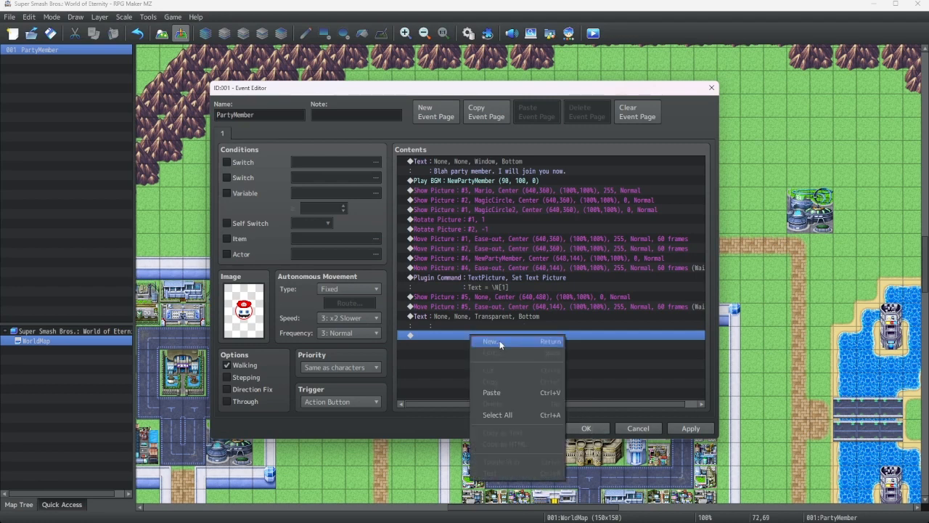
pyautogui.click(499, 342)
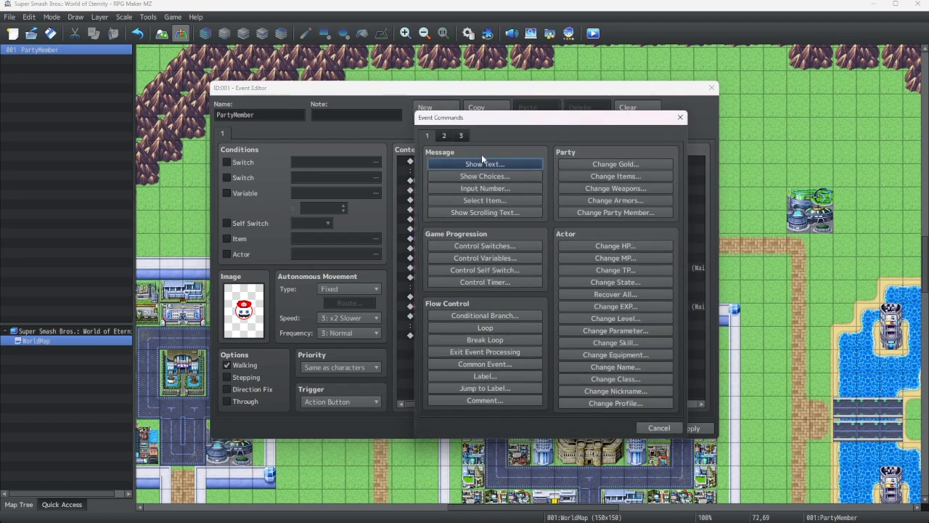
pyautogui.click(677, 119)
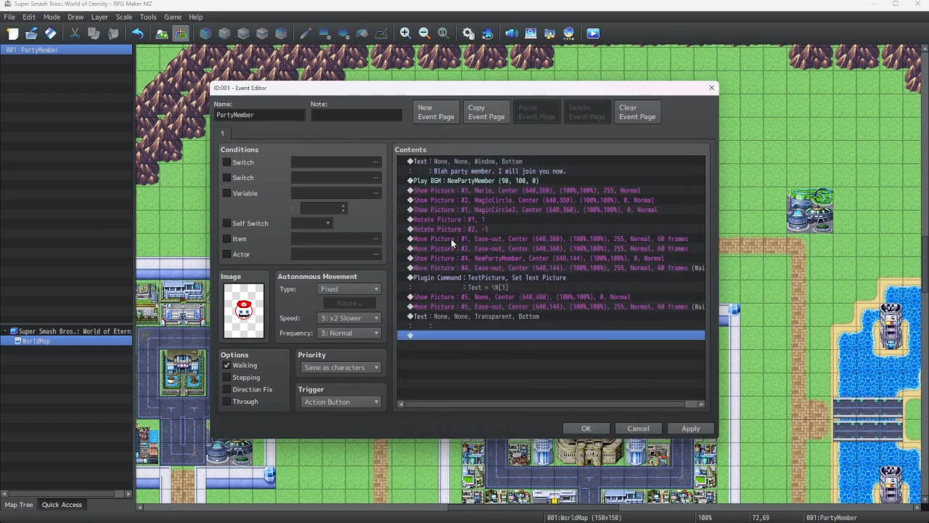
# Copy the Move Picture commands for pictures 1 and 2 and paste both at the end of the event list
pyautogui.click(451, 238)
pyautogui.rightClick(457, 238)
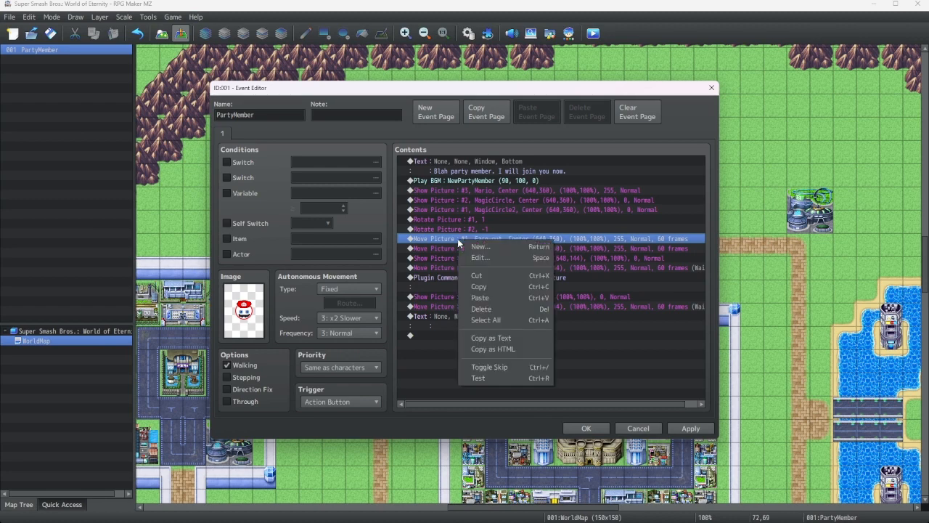
pyautogui.click(485, 292)
pyautogui.rightClick(447, 333)
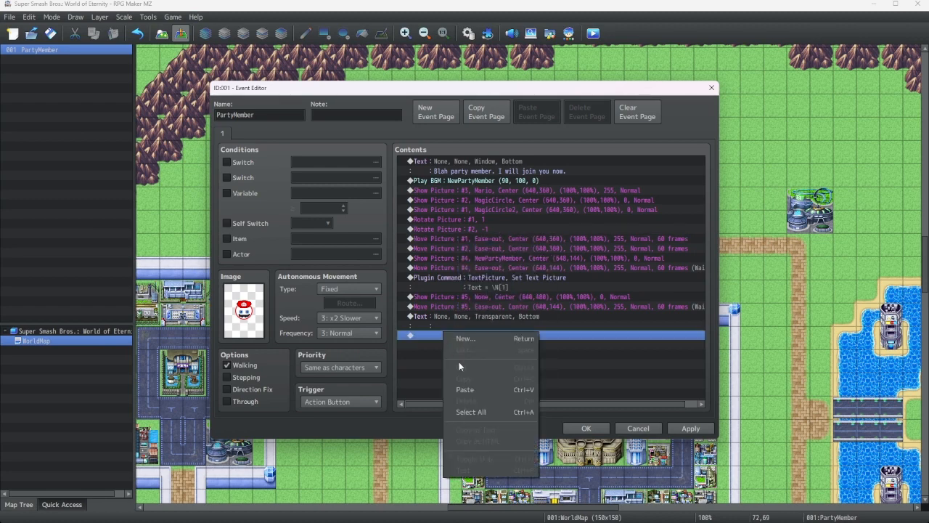
pyautogui.click(469, 390)
pyautogui.rightClick(449, 344)
pyautogui.rightClick(449, 249)
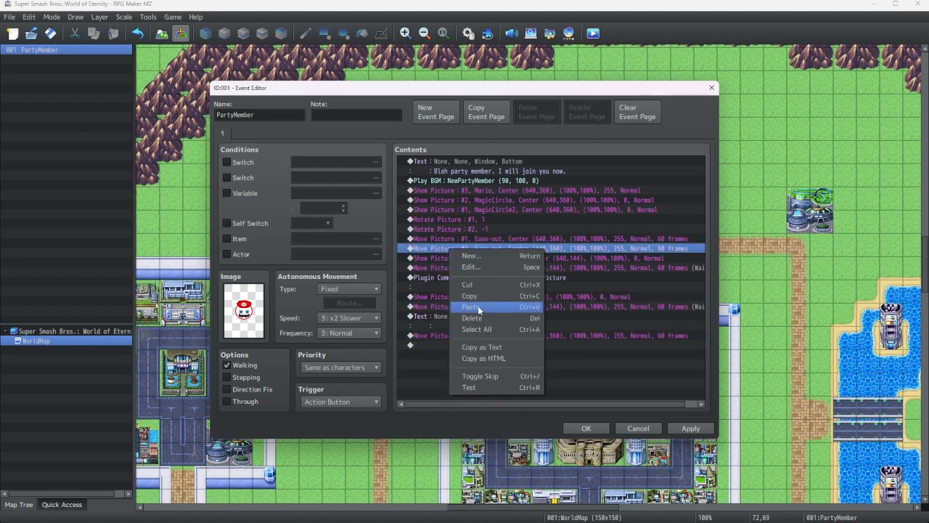
pyautogui.click(473, 295)
pyautogui.rightClick(449, 345)
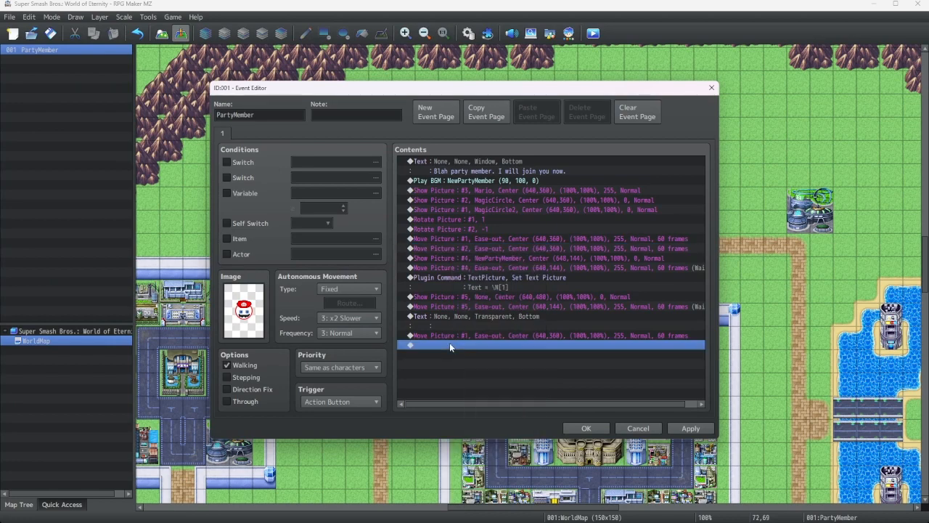
pyautogui.click(470, 403)
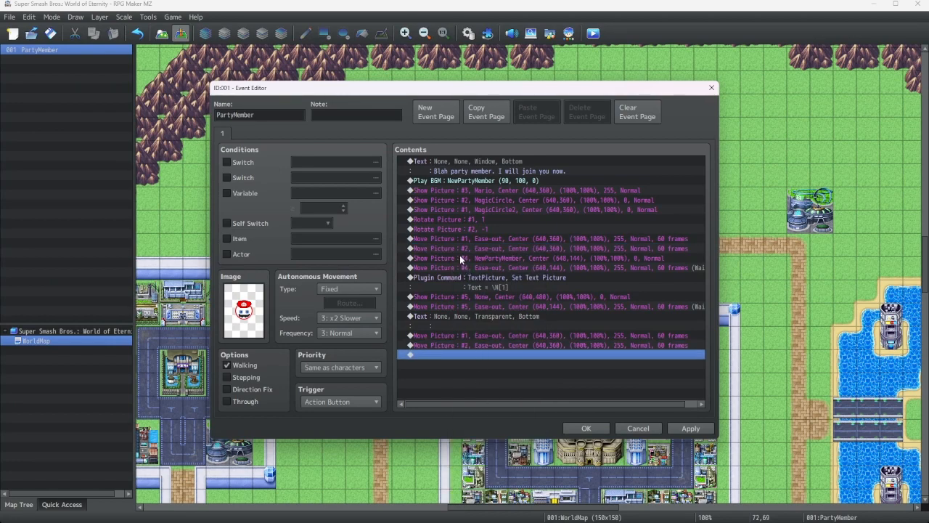
# Set the opacity of the picture 3 Mario Show Picture command to 0
pyautogui.click(459, 191)
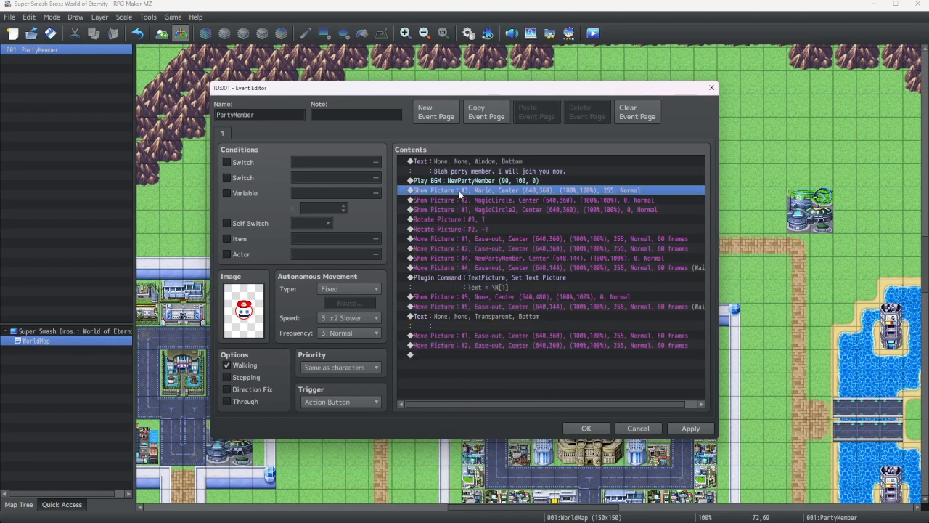
pyautogui.rightClick(458, 190)
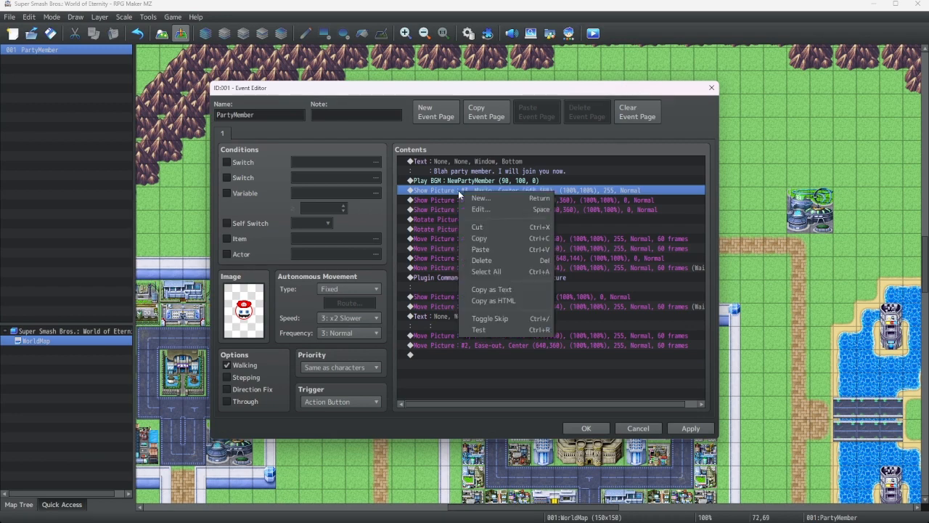
pyautogui.click(484, 239)
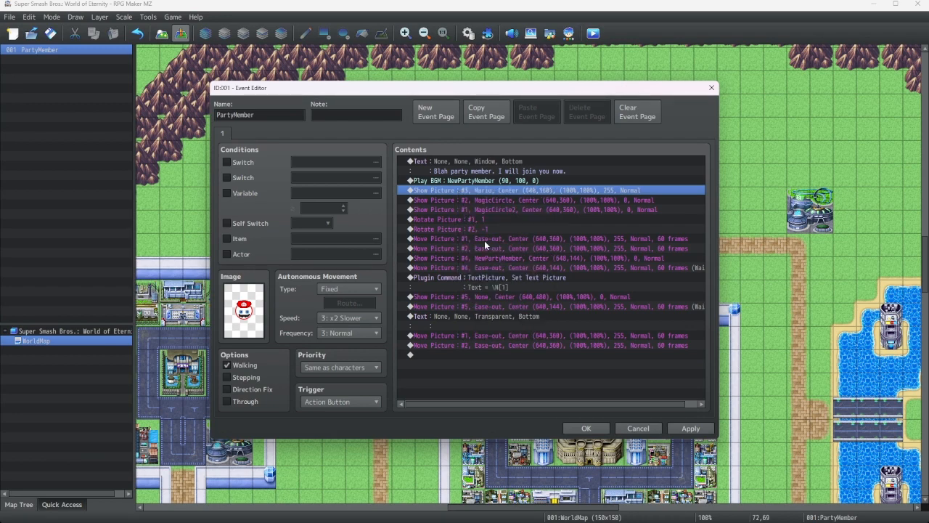
pyautogui.rightClick(479, 191)
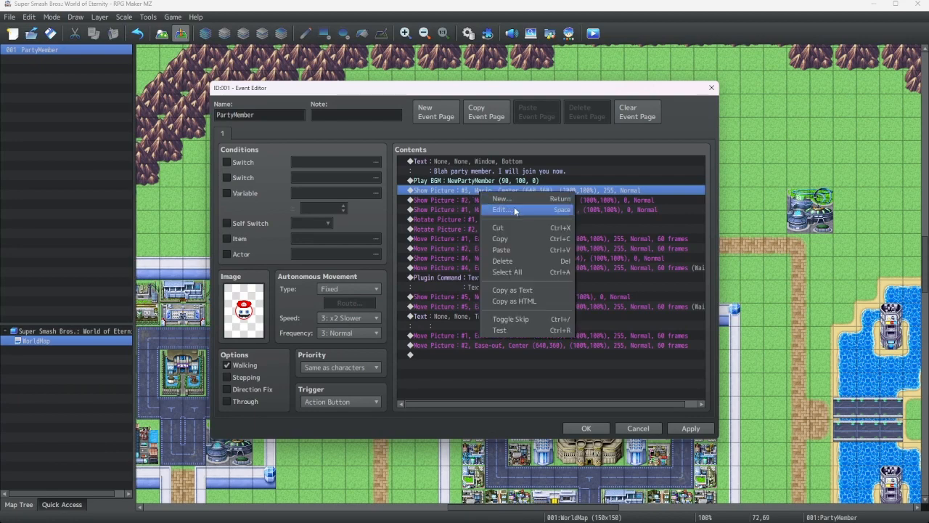
pyautogui.click(493, 198)
pyautogui.doubleClick(627, 324)
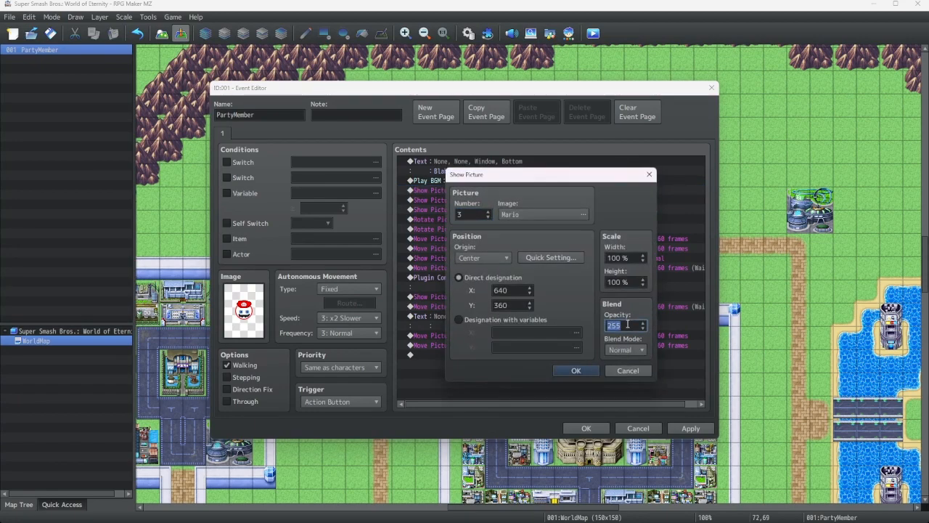
pyautogui.write('0')
pyautogui.click(576, 370)
pyautogui.rightClick(485, 190)
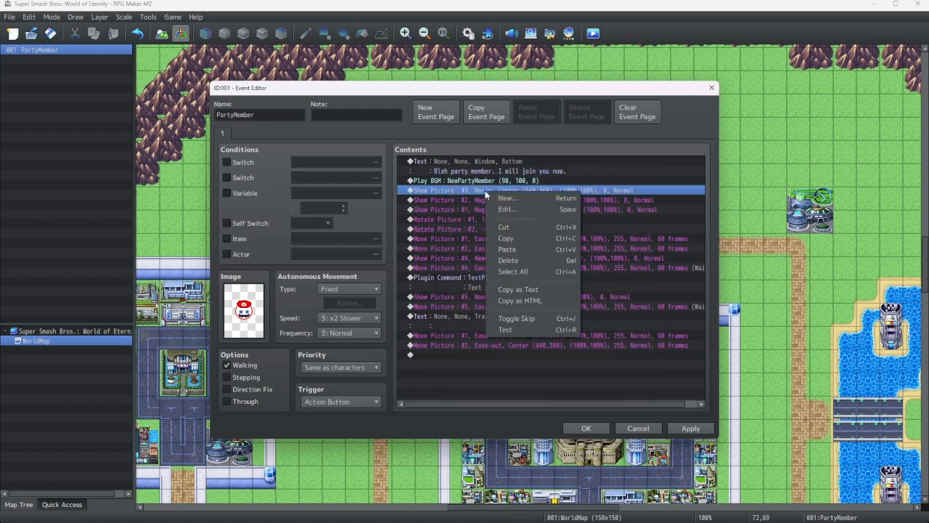
pyautogui.click(508, 240)
pyautogui.rightClick(480, 258)
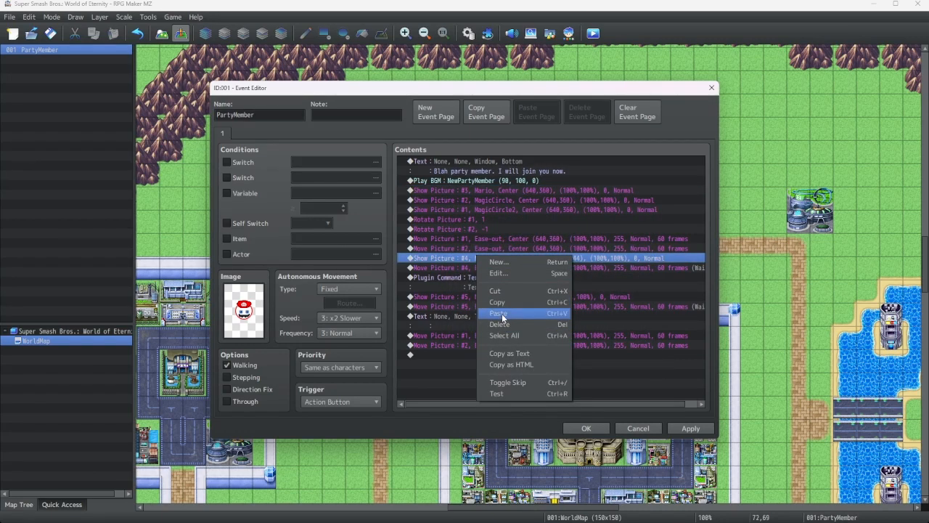
pyautogui.click(501, 313)
pyautogui.rightClick(472, 256)
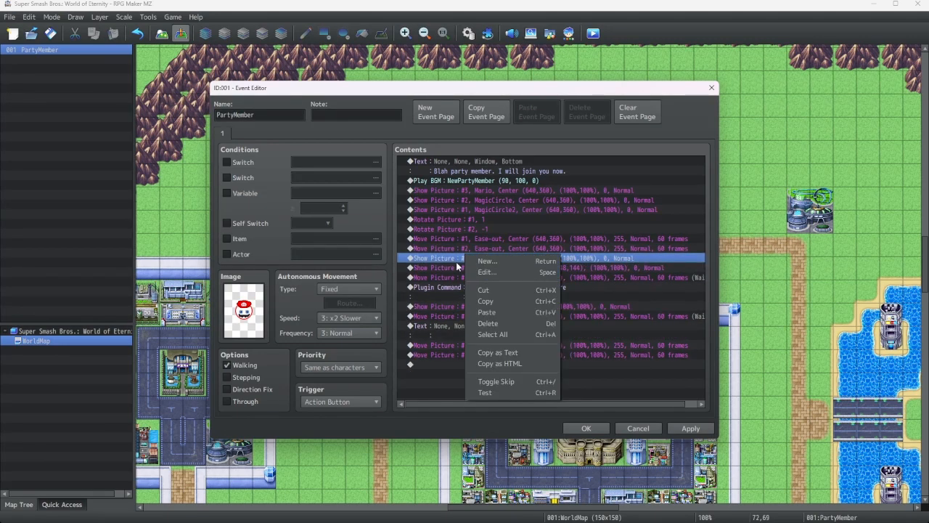
pyautogui.click(443, 265)
# Duplicate the picture 2 Move Picture command and paste it above the picture 4 Show Picture command
pyautogui.click(453, 249)
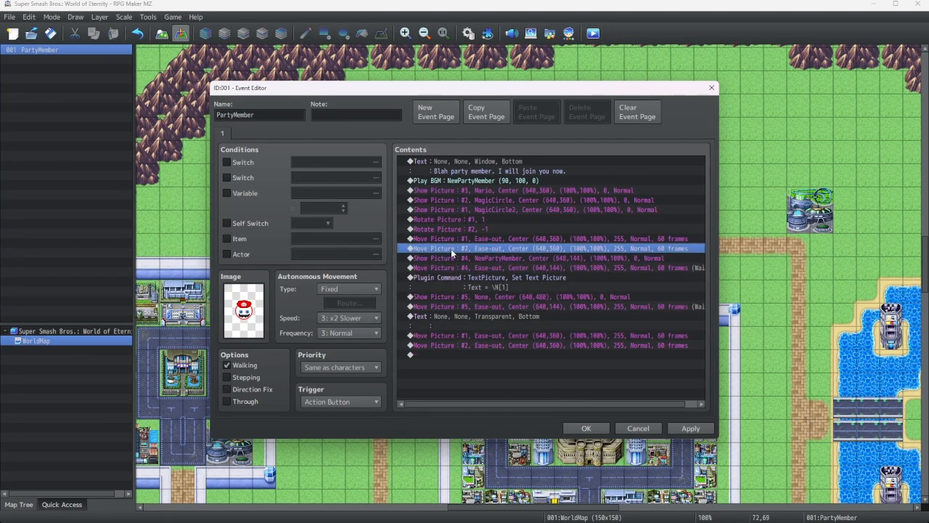
pyautogui.rightClick(454, 251)
pyautogui.click(475, 298)
pyautogui.rightClick(446, 254)
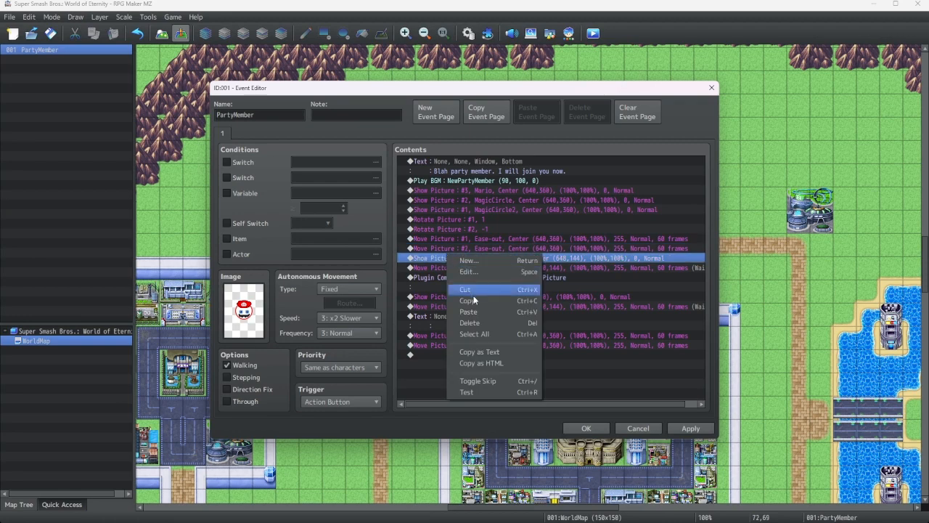
pyautogui.click(465, 312)
# Edit the duplicated Move Picture command so it targets picture 3
pyautogui.rightClick(444, 254)
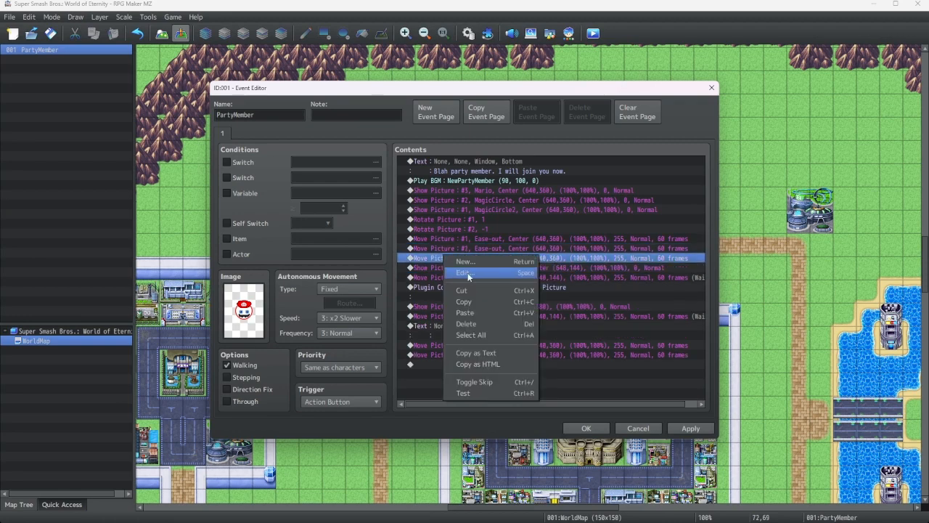
pyautogui.click(466, 269)
pyautogui.write('3')
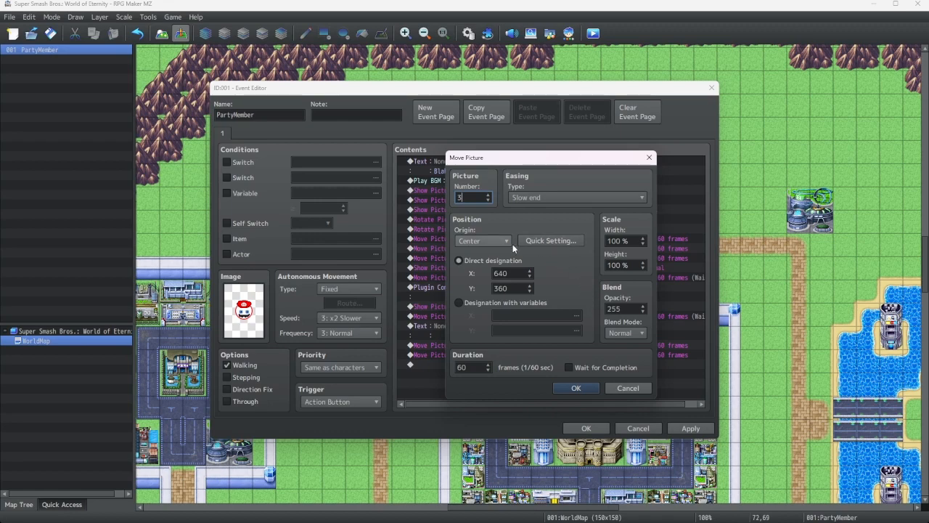
pyautogui.click(557, 240)
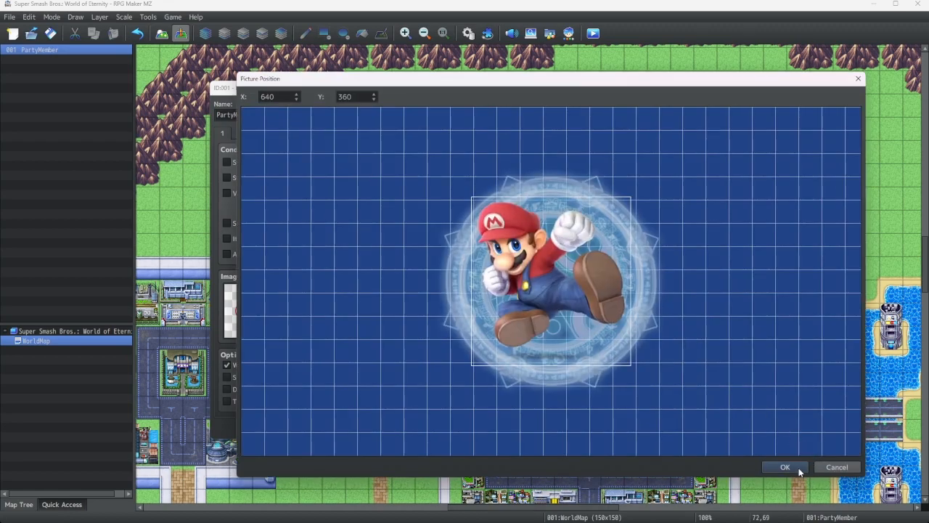
pyautogui.click(796, 467)
pyautogui.click(587, 387)
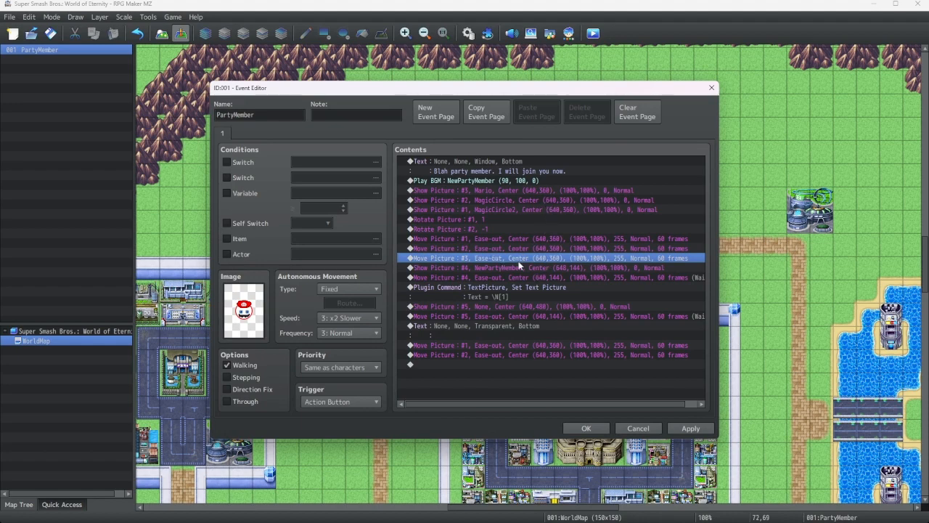
# Edit the final picture 1 Move Picture to opacity 0 and position x -256, y 368, sliding it off-screen left
pyautogui.rightClick(471, 347)
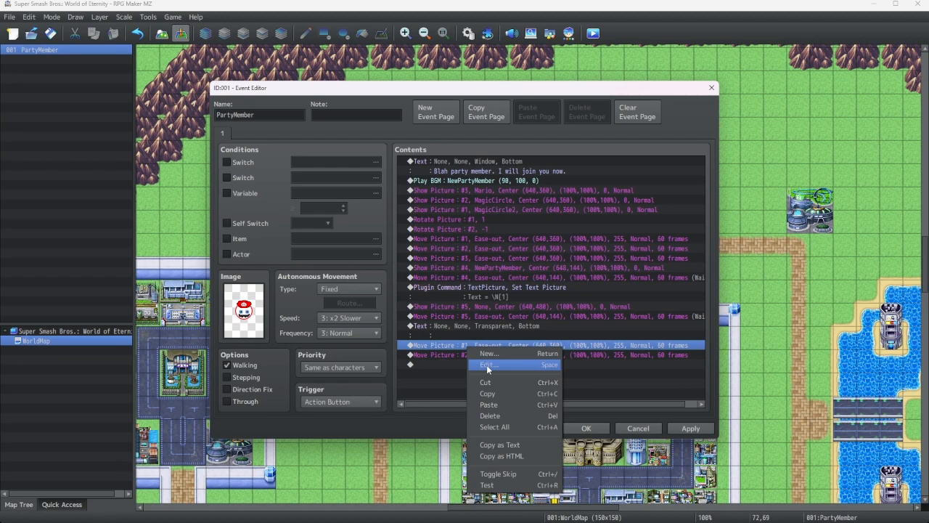
pyautogui.click(487, 364)
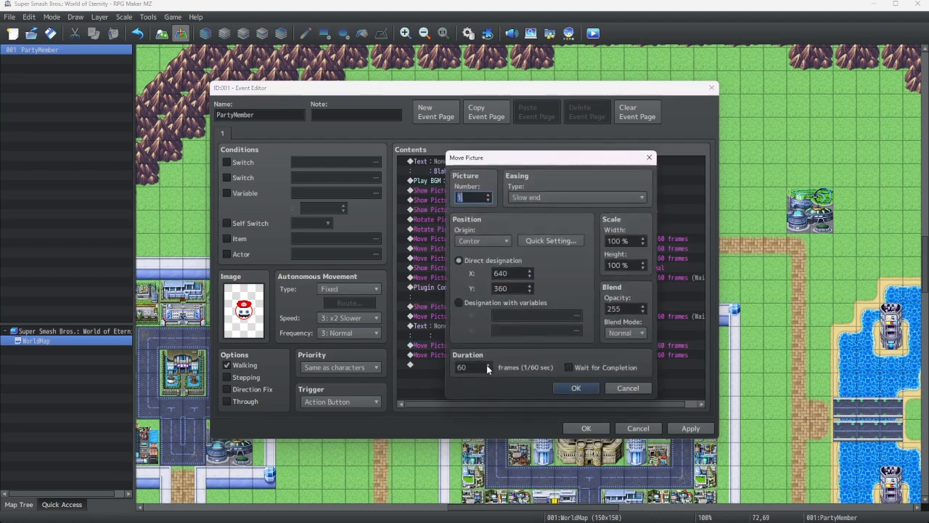
pyautogui.doubleClick(625, 309)
pyautogui.write('0')
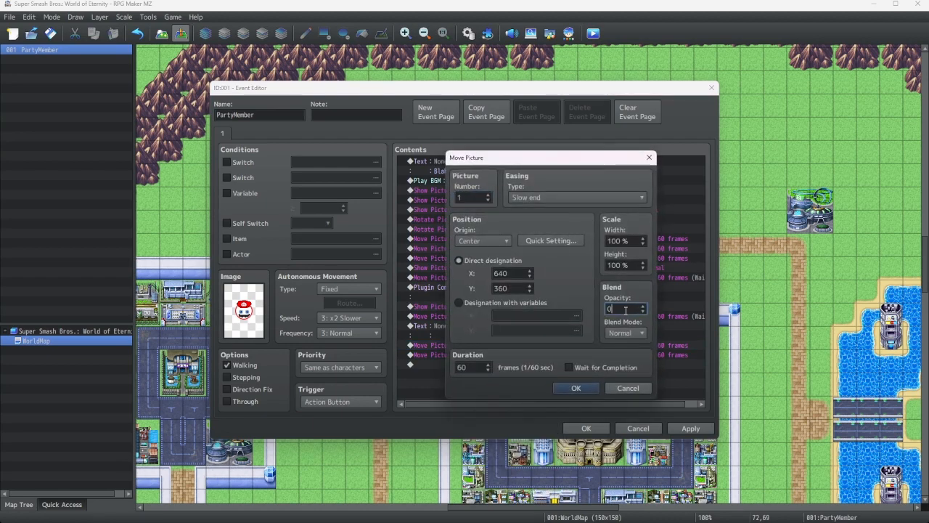
pyautogui.click(538, 244)
pyautogui.moveTo(522, 267); pyautogui.dragTo(126, 283)
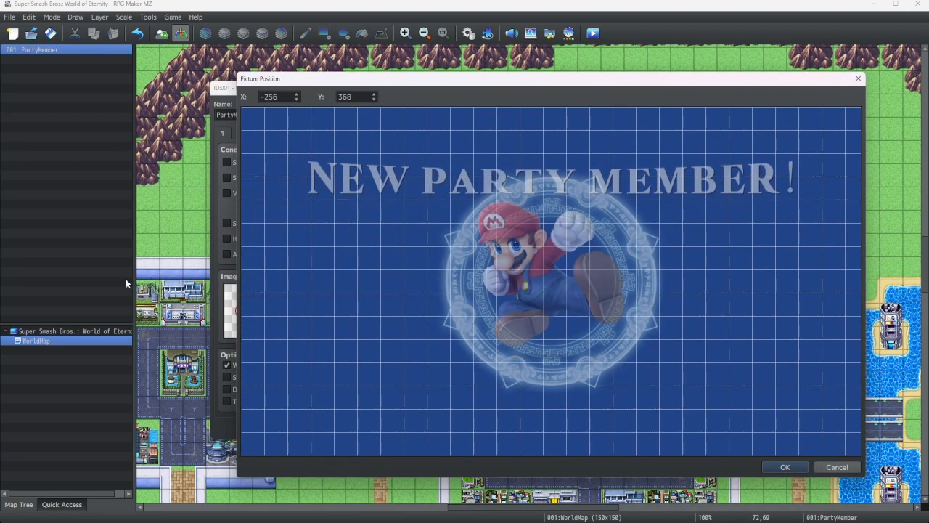
pyautogui.click(783, 467)
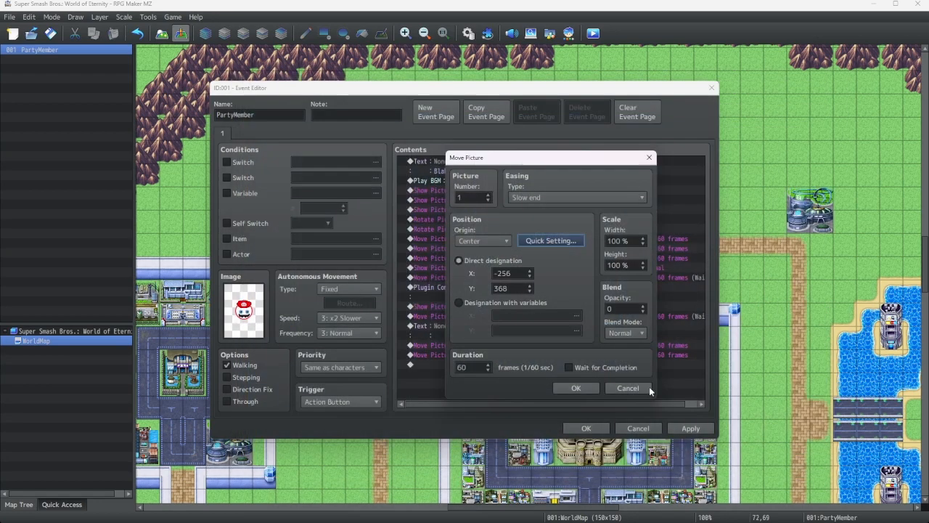
pyautogui.click(576, 387)
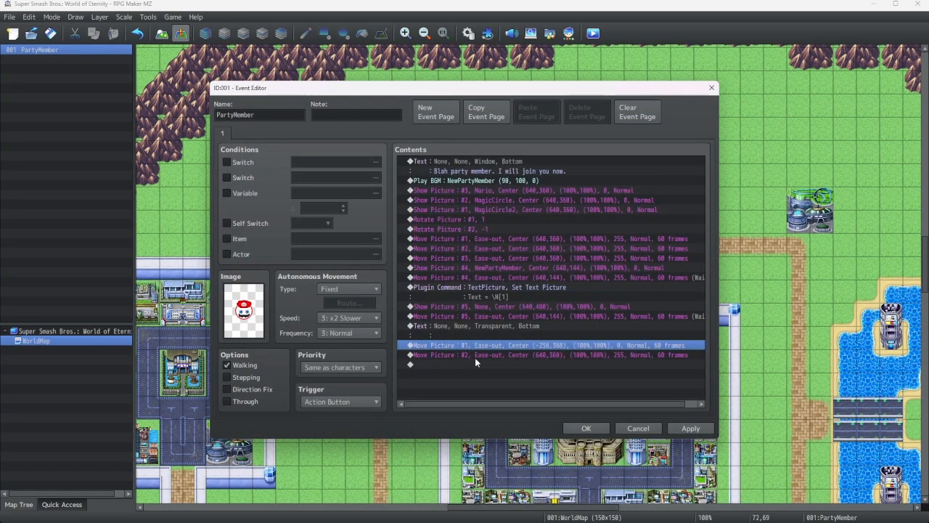
# Edit the final picture 2 Move Picture to opacity 0 and position x 1536, y 360, sliding it off-screen right
pyautogui.rightClick(468, 354)
pyautogui.click(500, 372)
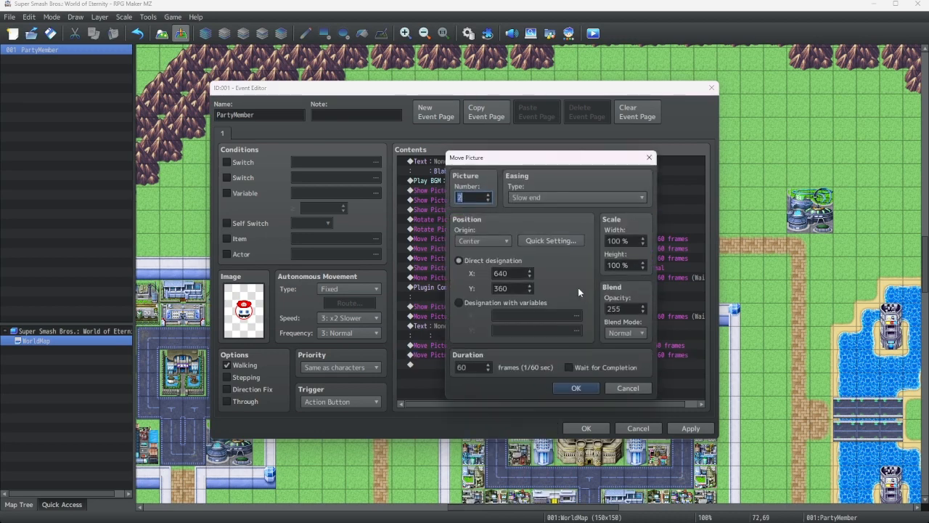
pyautogui.doubleClick(628, 308)
pyautogui.write('0')
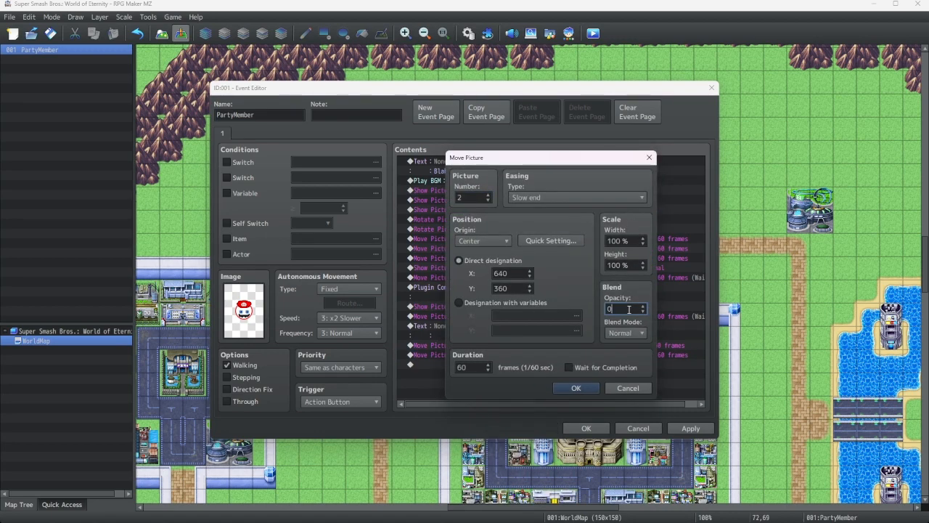
pyautogui.click(550, 240)
pyautogui.moveTo(565, 306); pyautogui.dragTo(928, 311)
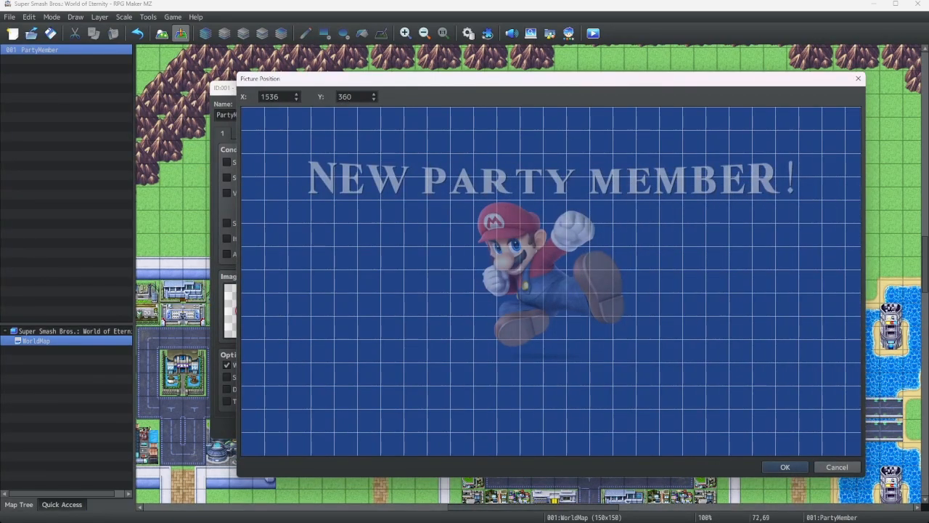
pyautogui.click(777, 467)
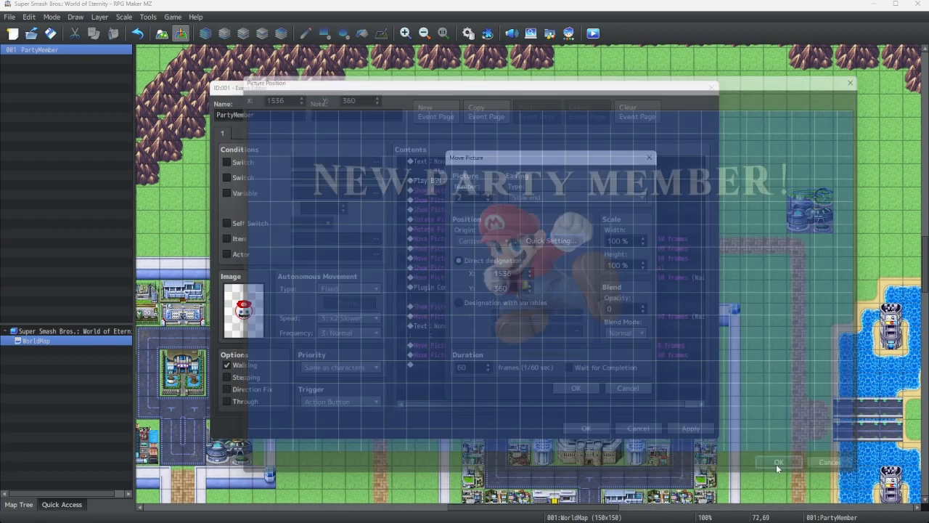
pyautogui.click(518, 384)
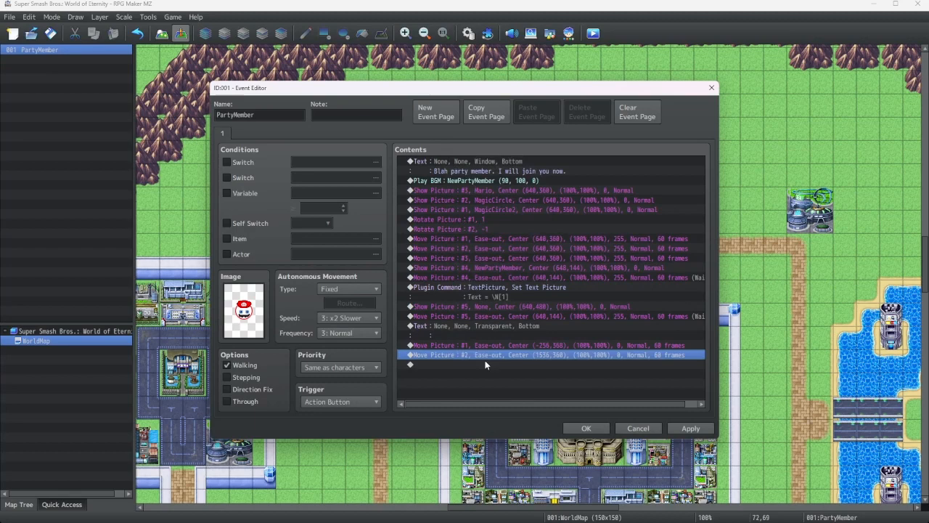
# Copy the final picture 2 Move Picture command and paste it at the end of the list
pyautogui.rightClick(459, 257)
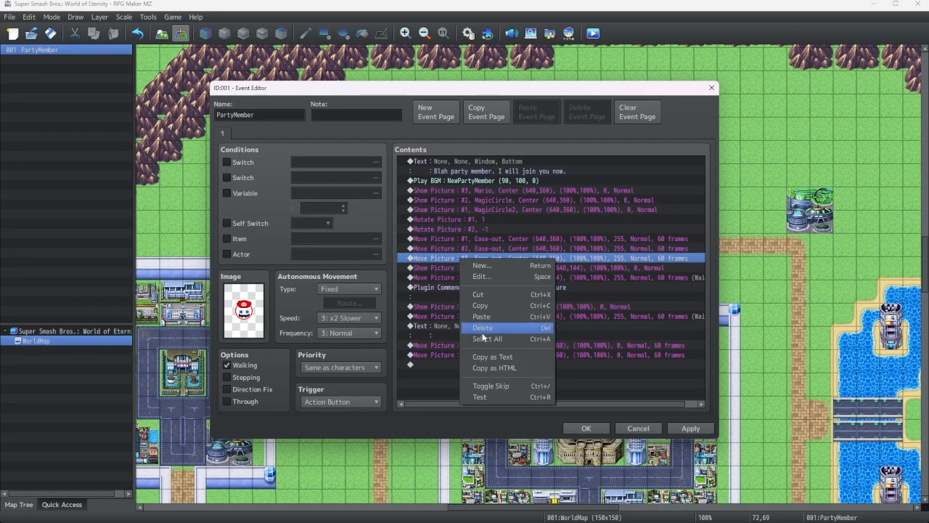
pyautogui.rightClick(441, 355)
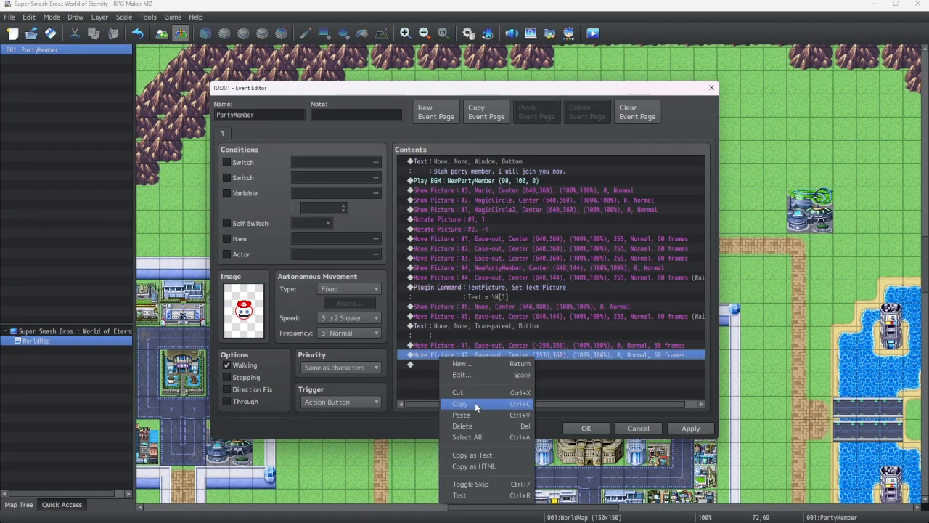
pyautogui.click(475, 402)
pyautogui.rightClick(446, 364)
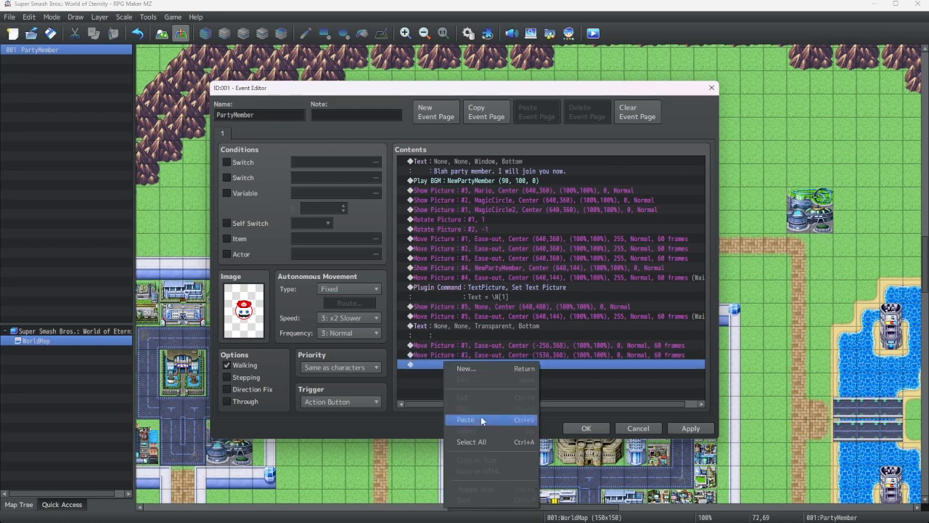
pyautogui.click(480, 419)
# Edit the pasted Move Picture command so it targets picture 3
pyautogui.rightClick(465, 363)
pyautogui.click(497, 378)
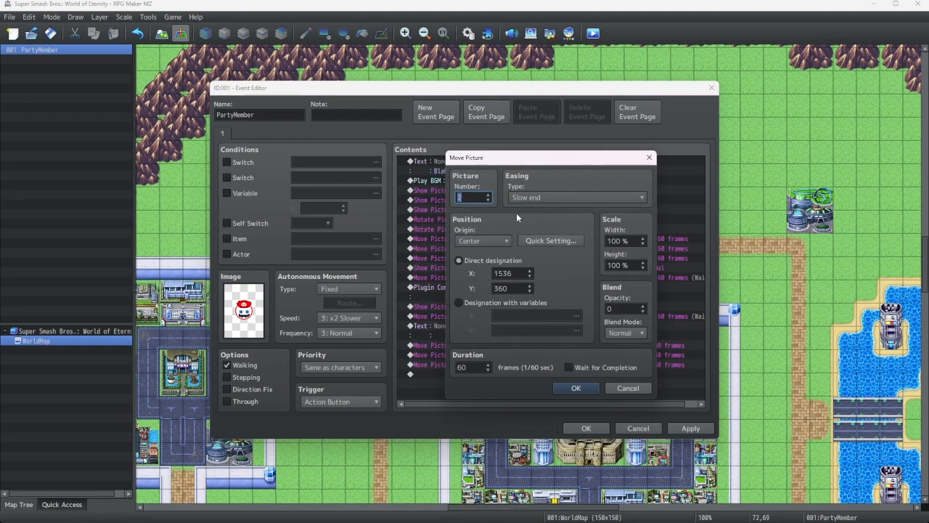
pyautogui.write('3')
pyautogui.click(531, 238)
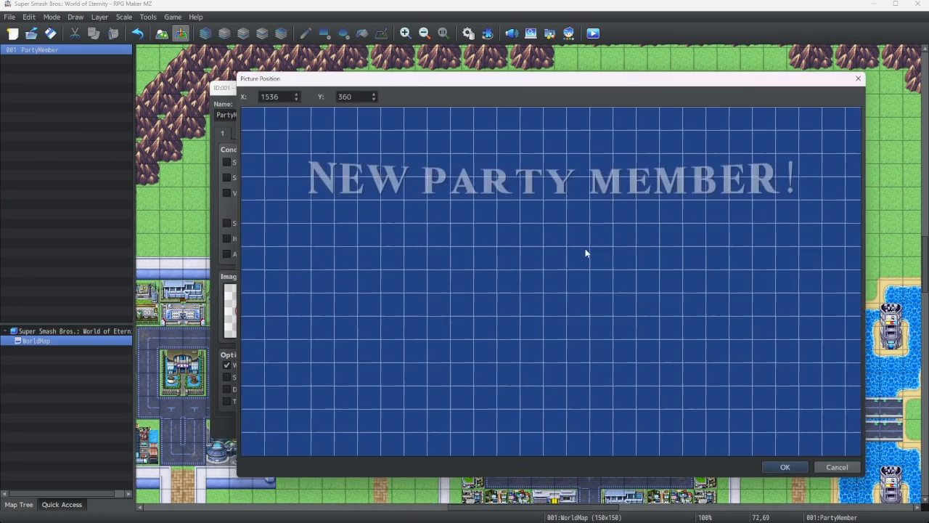
pyautogui.click(785, 467)
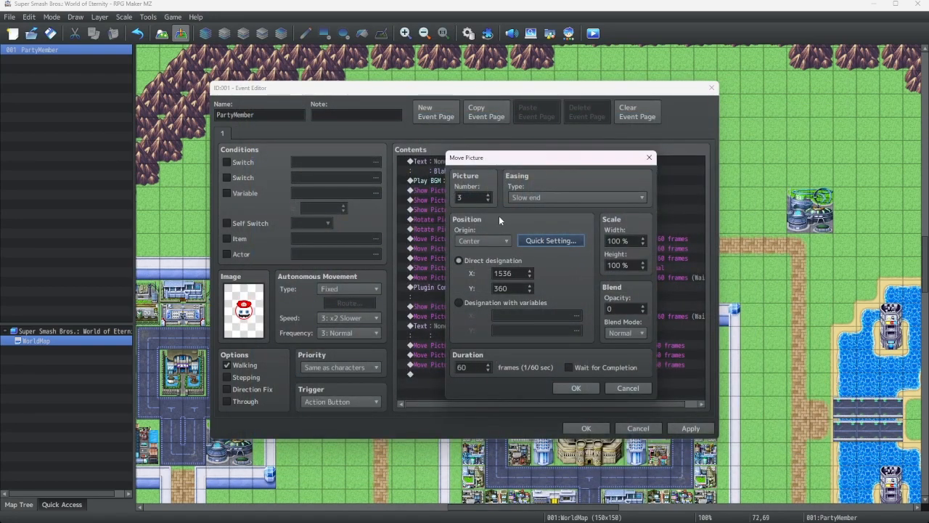
pyautogui.click(529, 243)
pyautogui.click(787, 467)
pyautogui.click(608, 390)
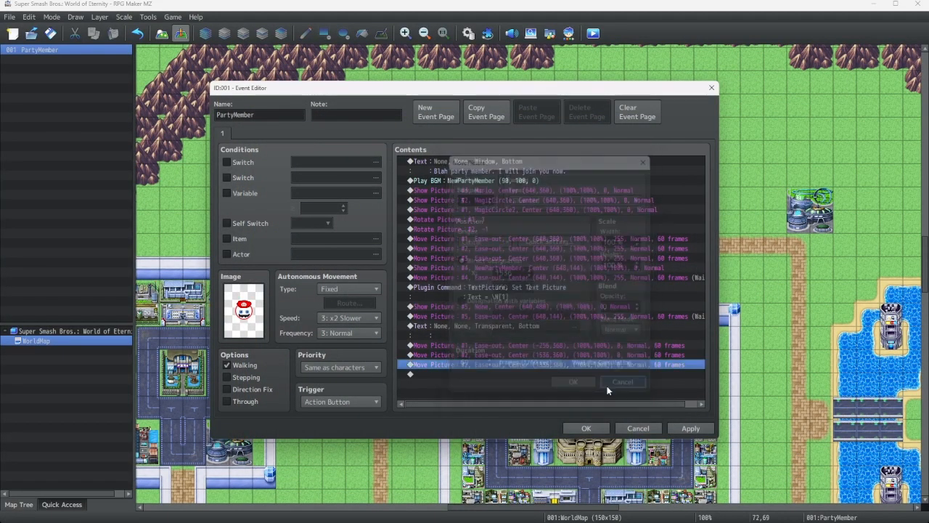
pyautogui.rightClick(482, 364)
pyautogui.click(501, 376)
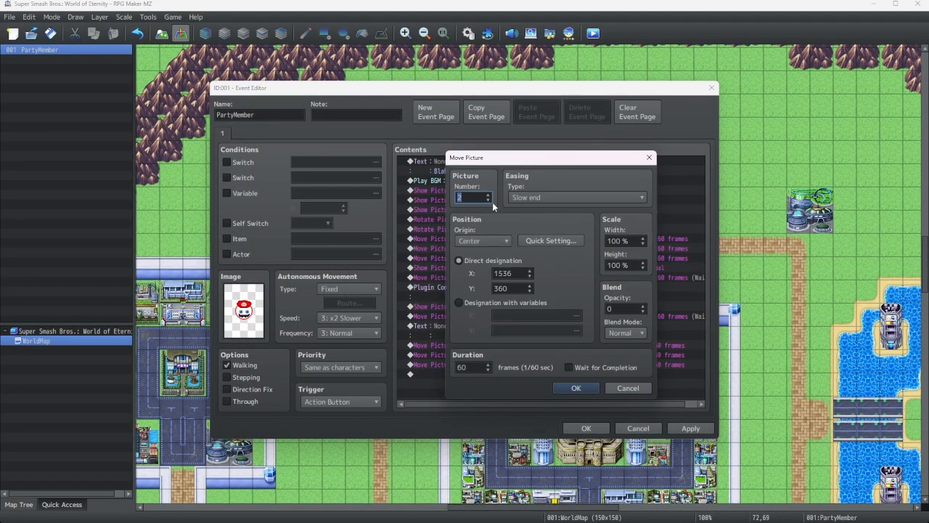
pyautogui.click(552, 241)
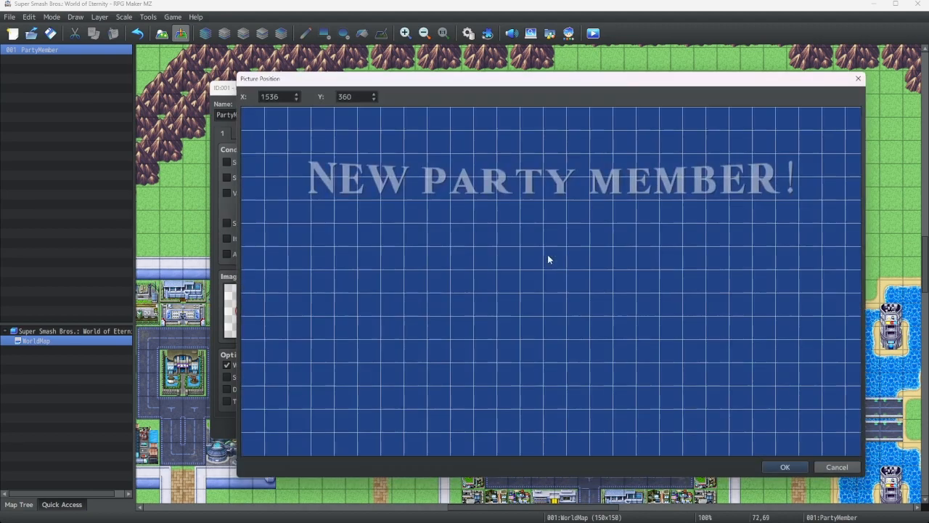
pyautogui.click(783, 465)
pyautogui.click(590, 387)
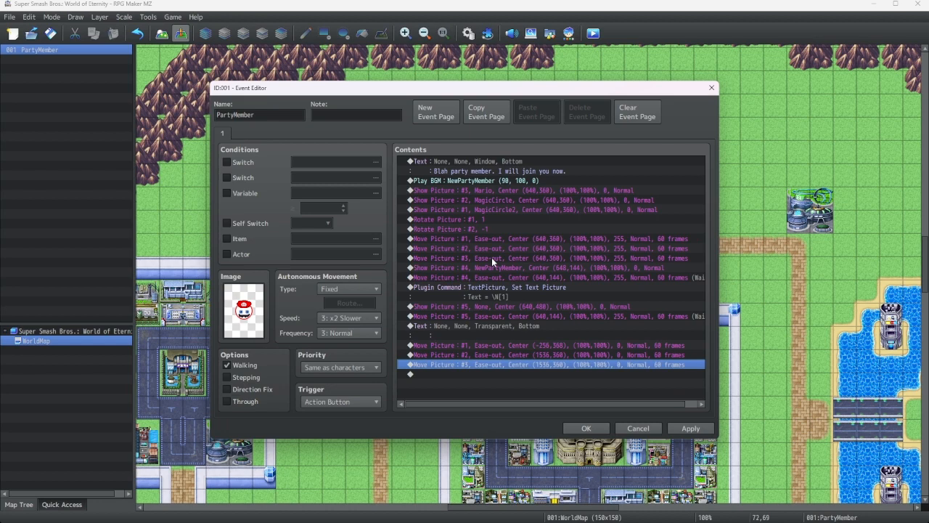
# Set the picture 3 Move Picture's position to x 640, y 640, sliding Mario off the bottom of the screen
pyautogui.rightClick(495, 366)
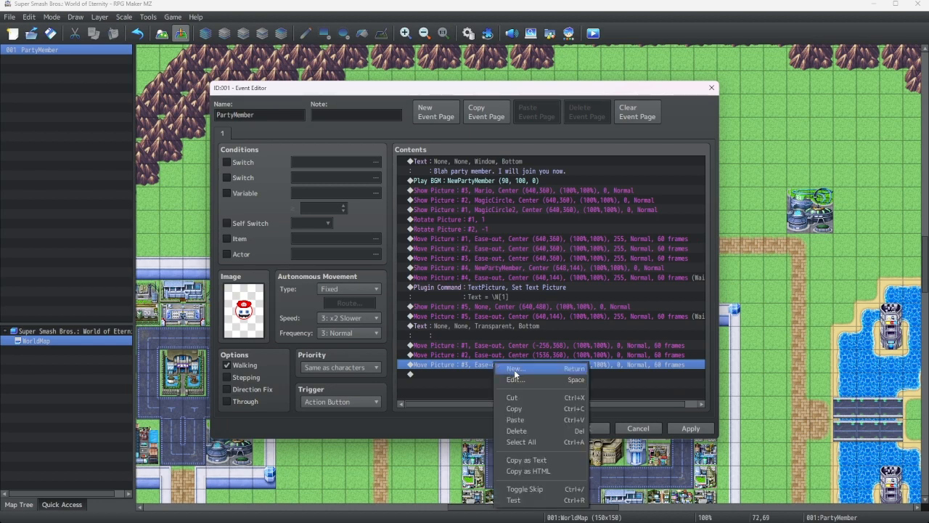
pyautogui.click(539, 385)
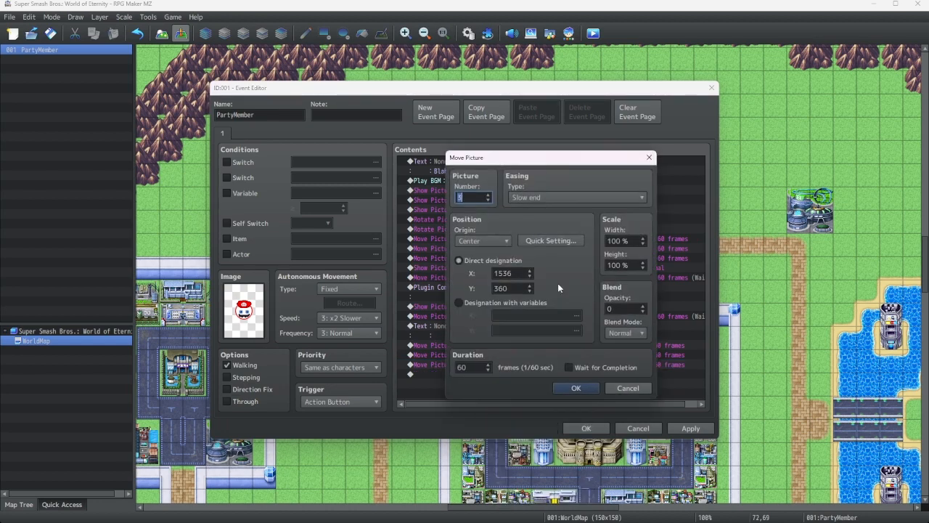
pyautogui.click(552, 242)
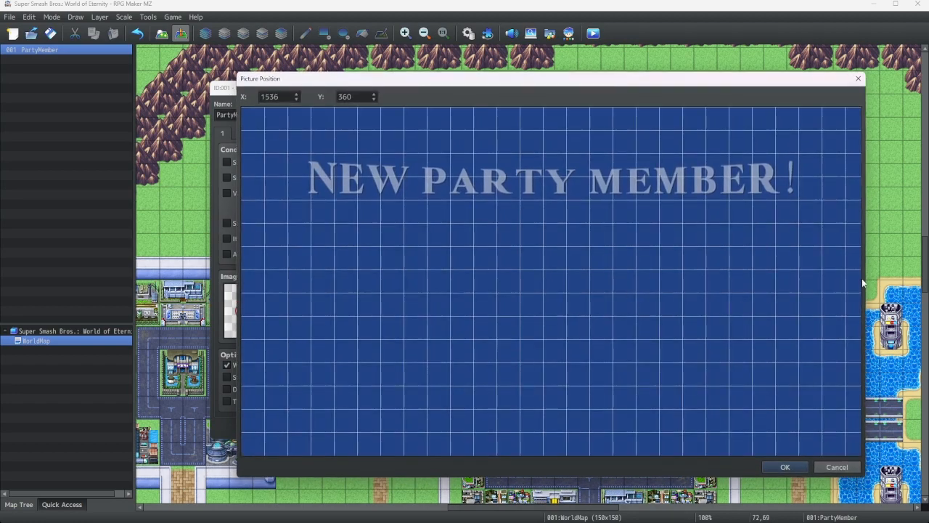
pyautogui.click(836, 467)
pyautogui.doubleClick(538, 273)
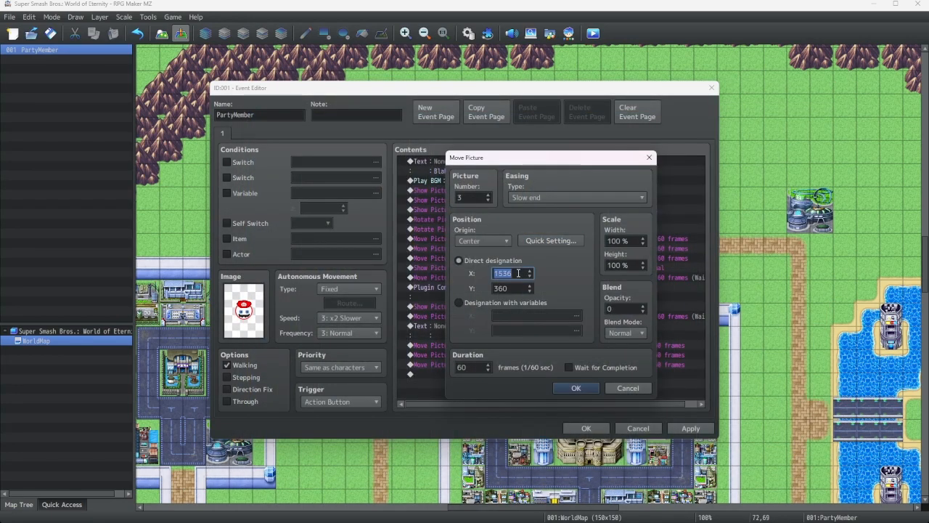
pyautogui.write('60')
pyautogui.click(548, 243)
pyautogui.moveTo(323, 243); pyautogui.dragTo(568, 379)
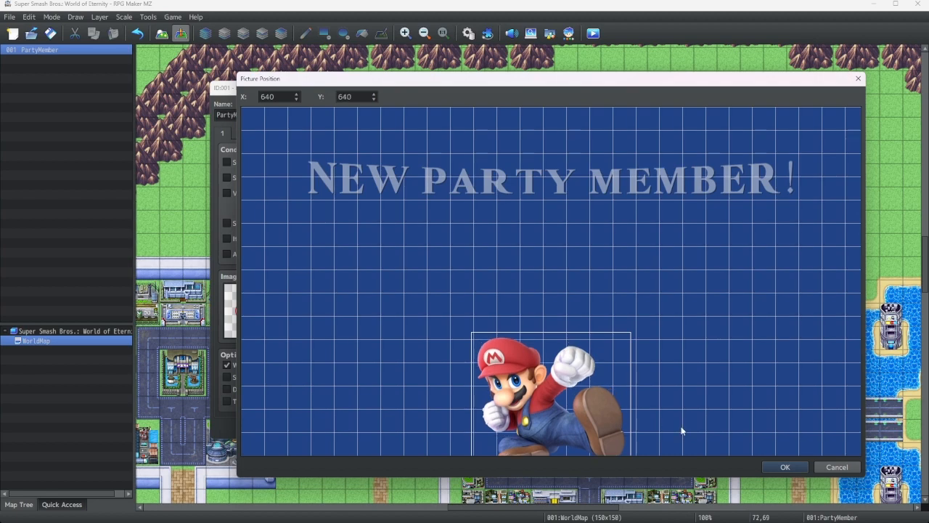
pyautogui.click(778, 469)
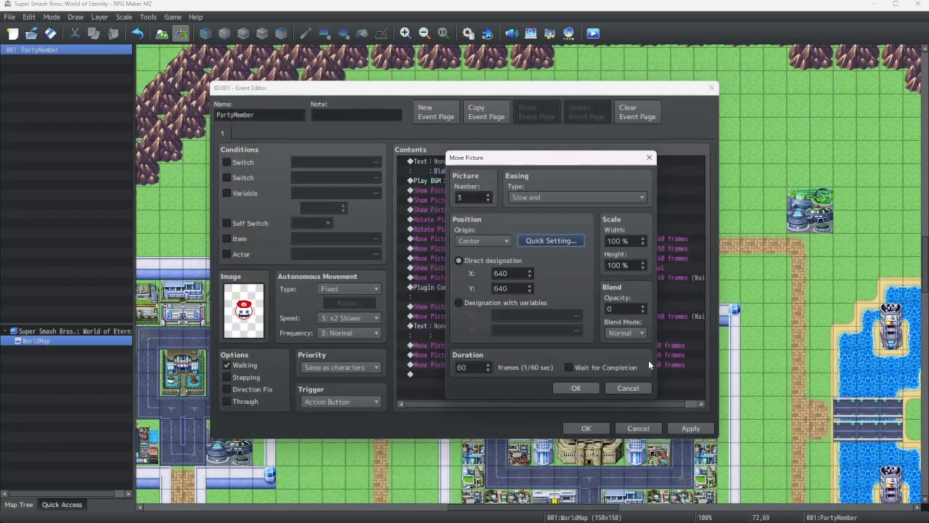
pyautogui.click(577, 388)
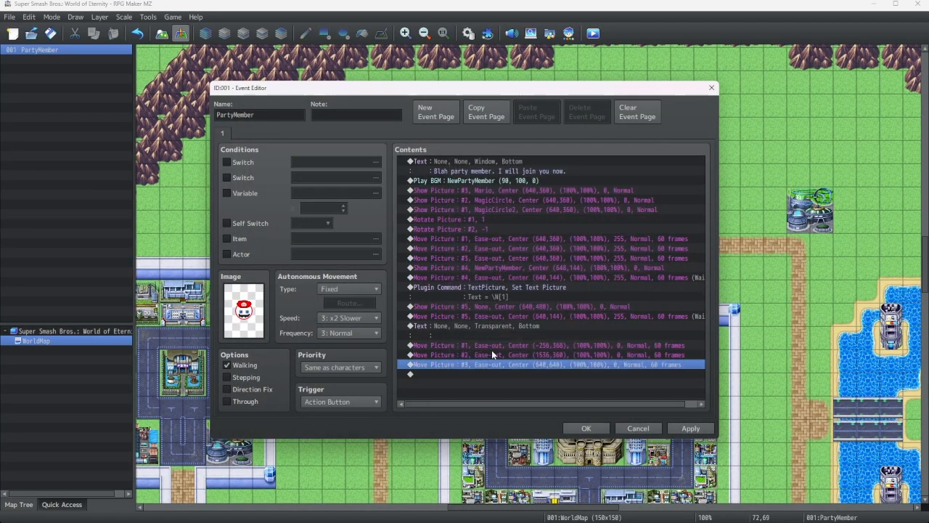
# Duplicate the picture 3 Move Picture and edit the copy to picture 4 at position x 640, y -40
pyautogui.rightClick(452, 365)
pyautogui.click(481, 416)
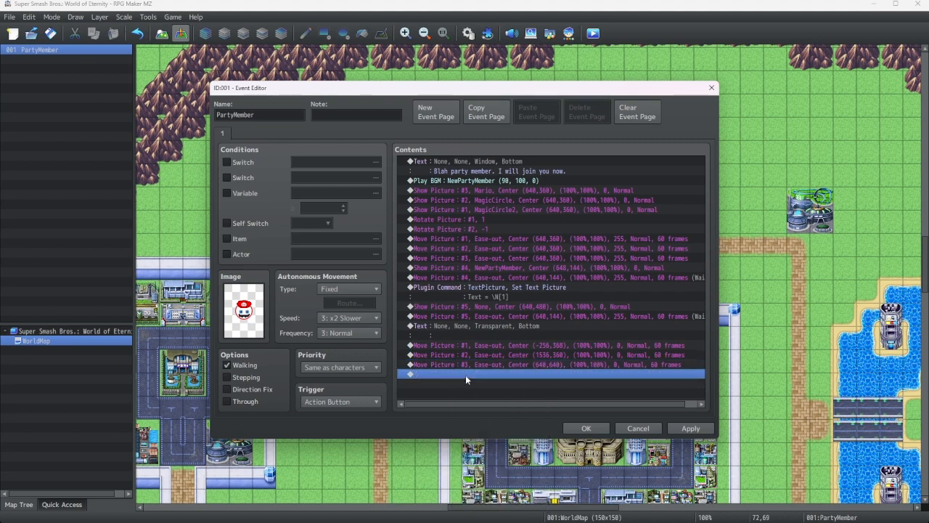
pyautogui.rightClick(465, 375)
pyautogui.click(499, 433)
pyautogui.rightClick(489, 376)
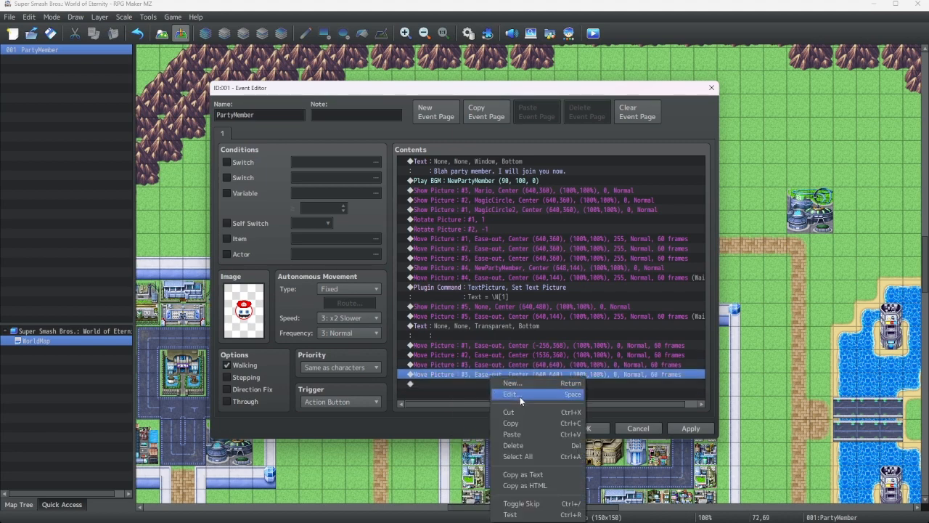
pyautogui.click(520, 394)
pyautogui.click(487, 194)
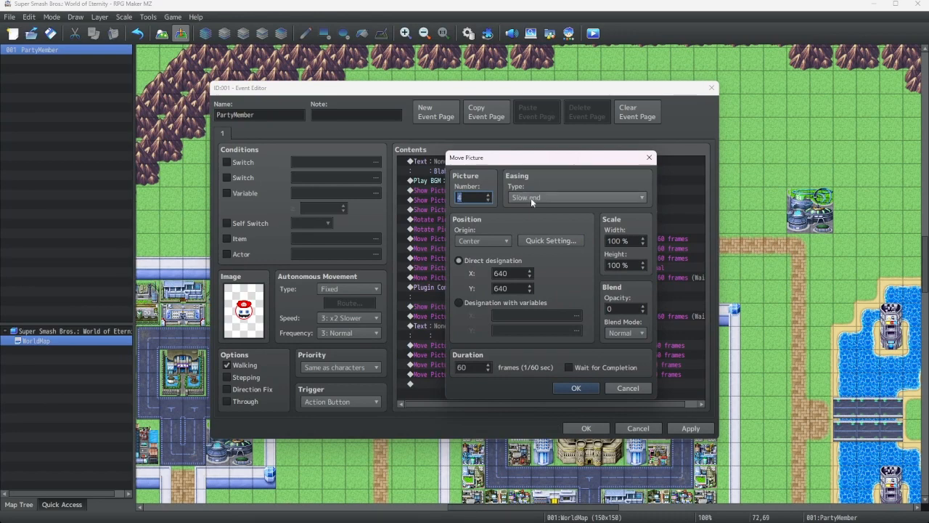
pyautogui.click(562, 240)
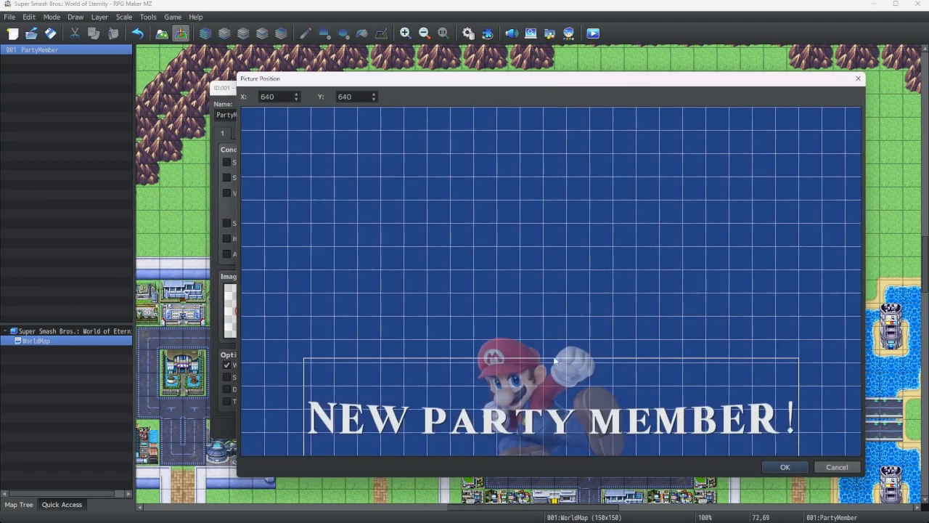
pyautogui.moveTo(531, 390); pyautogui.dragTo(541, 130)
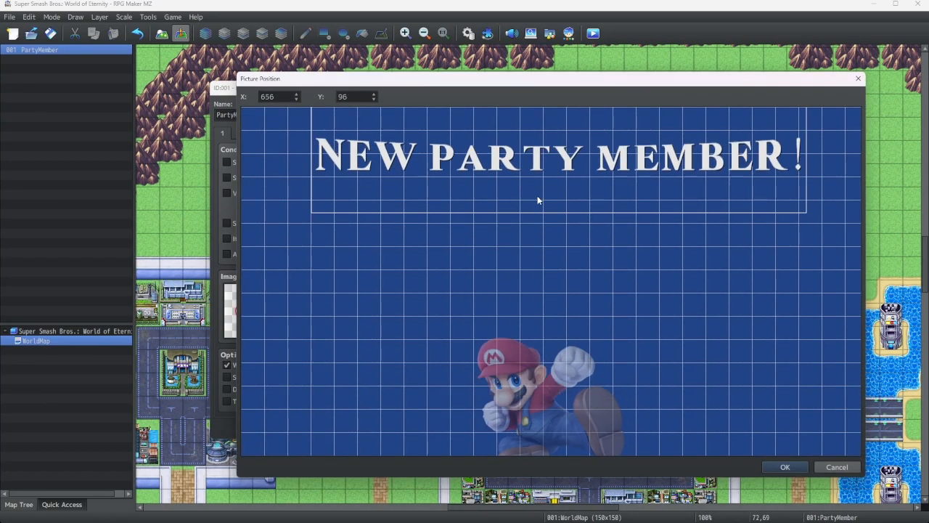
pyautogui.moveTo(538, 199); pyautogui.dragTo(528, 135)
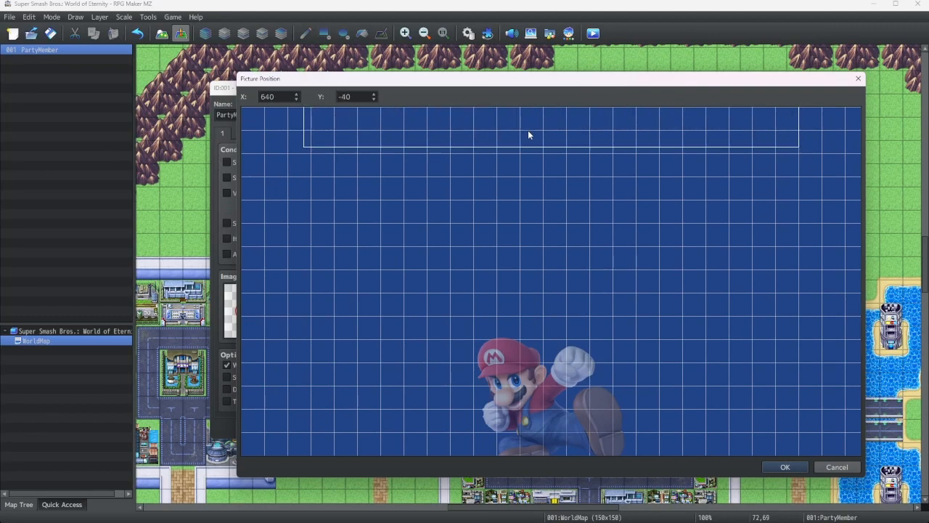
pyautogui.click(782, 461)
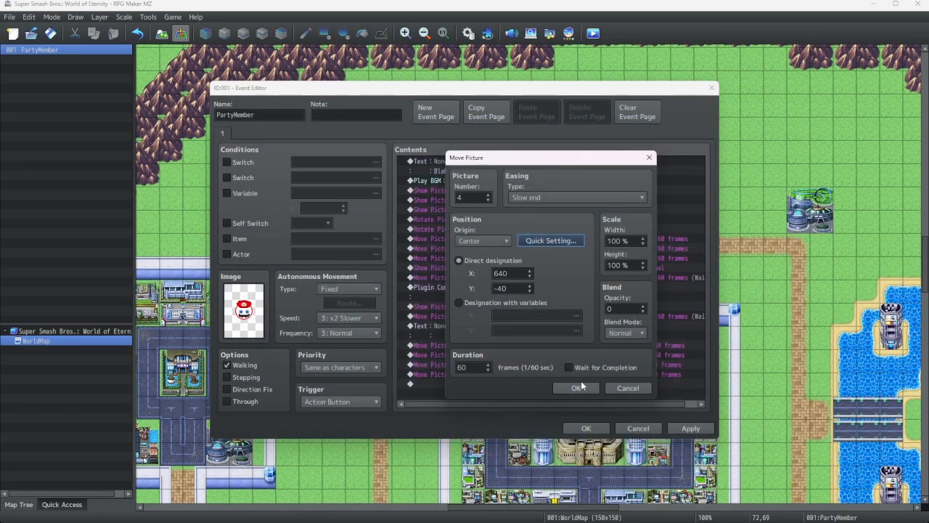
pyautogui.click(581, 382)
# Duplicate the picture 4 Move Picture and edit the copy to picture 5 at position x 640, y 0
pyautogui.rightClick(473, 375)
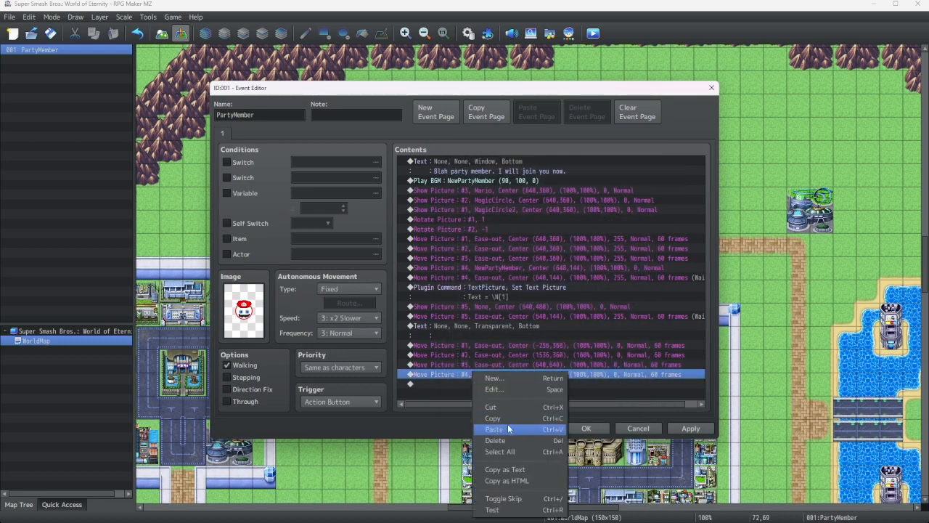
pyautogui.click(491, 412)
pyautogui.rightClick(448, 384)
pyautogui.click(488, 433)
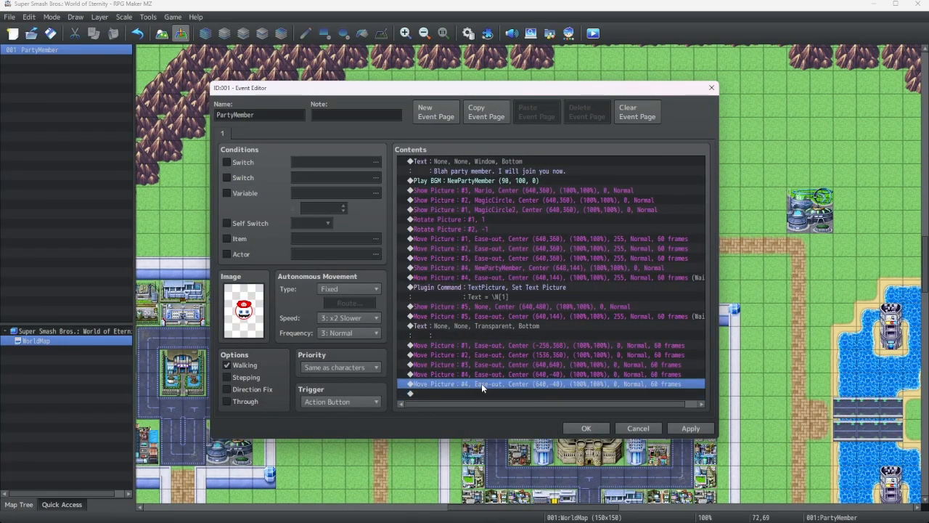
pyautogui.rightClick(481, 383)
pyautogui.click(512, 400)
pyautogui.click(487, 194)
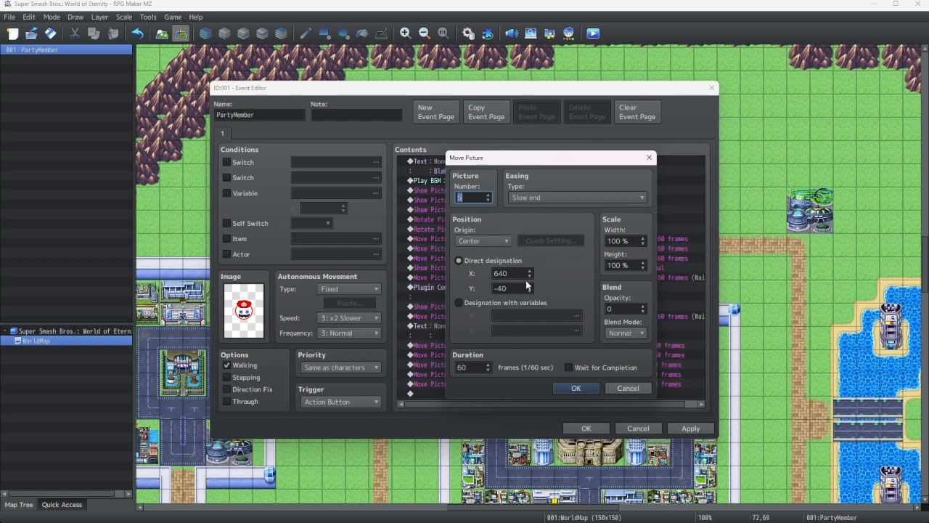
pyautogui.doubleClick(511, 289)
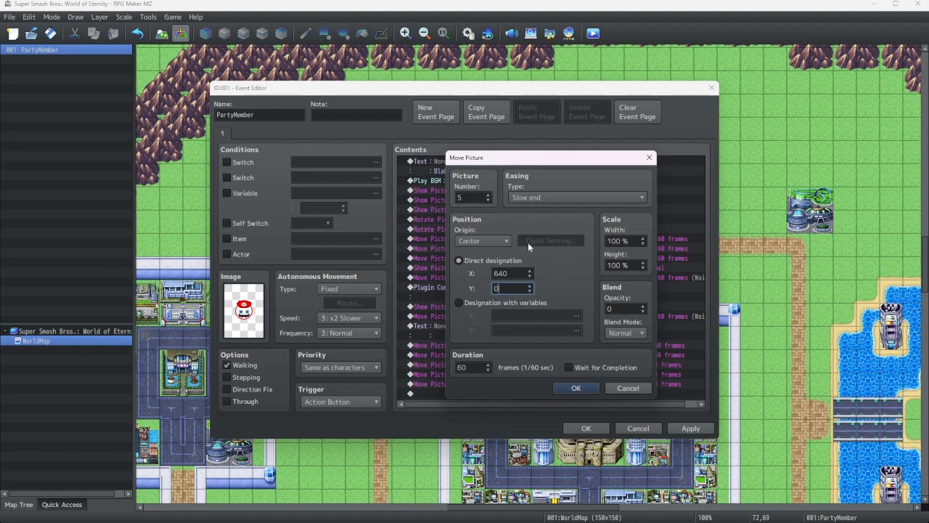
pyautogui.doubleClick(517, 272)
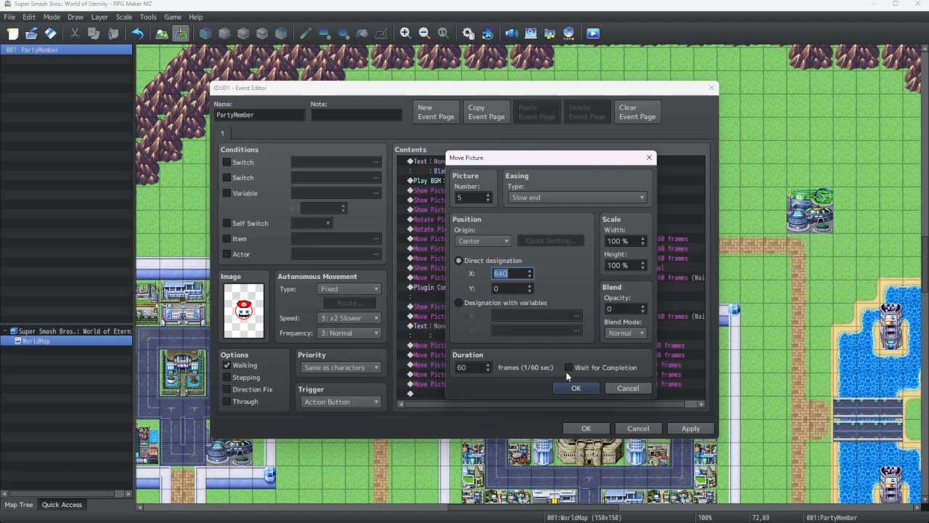
pyautogui.click(576, 387)
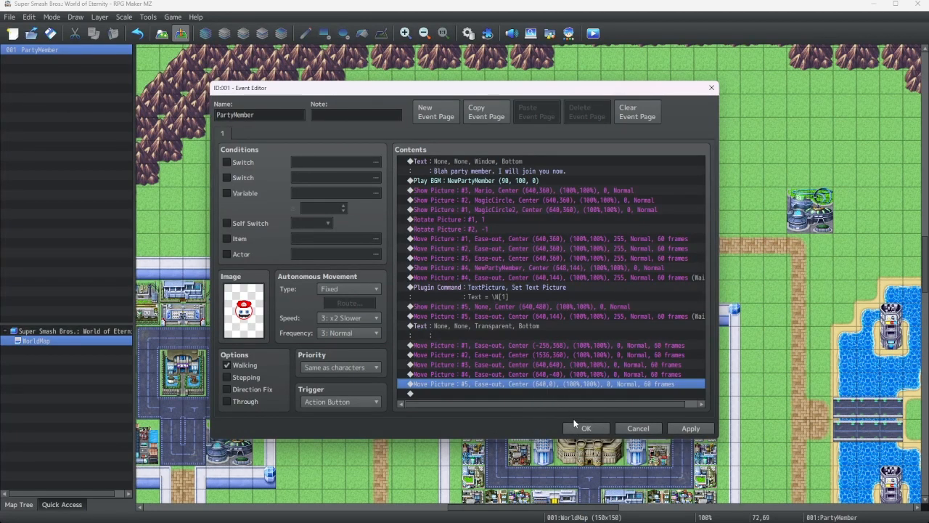
# Add an Erase Picture command for picture 1 at the end of the list
pyautogui.click(500, 393)
pyautogui.rightClick(499, 399)
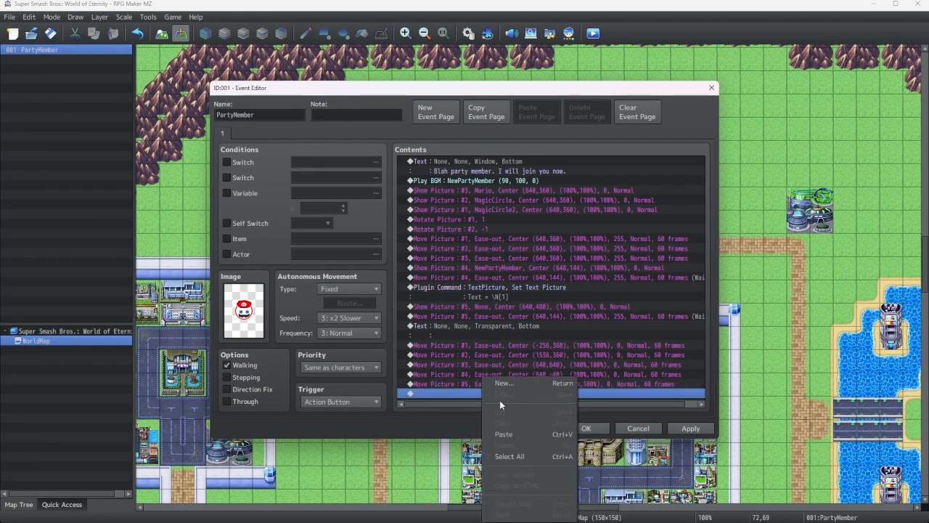
pyautogui.click(510, 384)
pyautogui.click(443, 137)
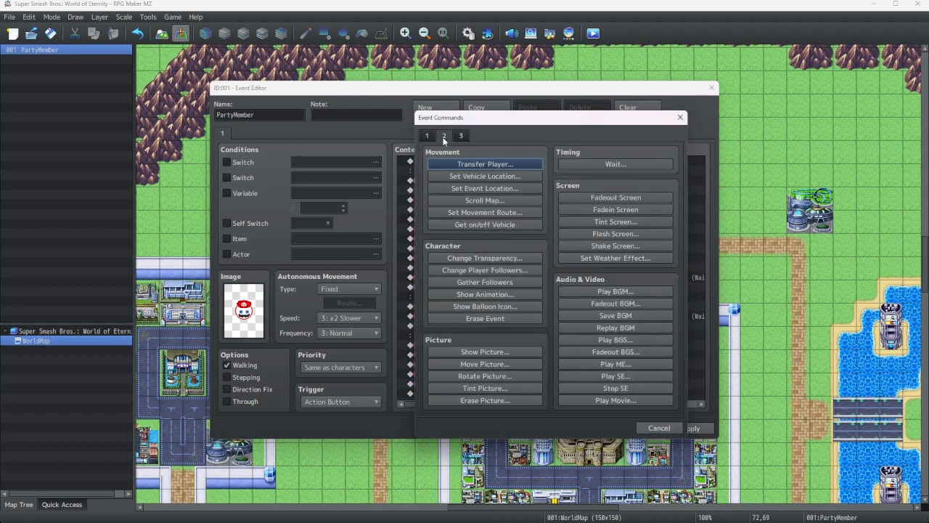
pyautogui.click(485, 400)
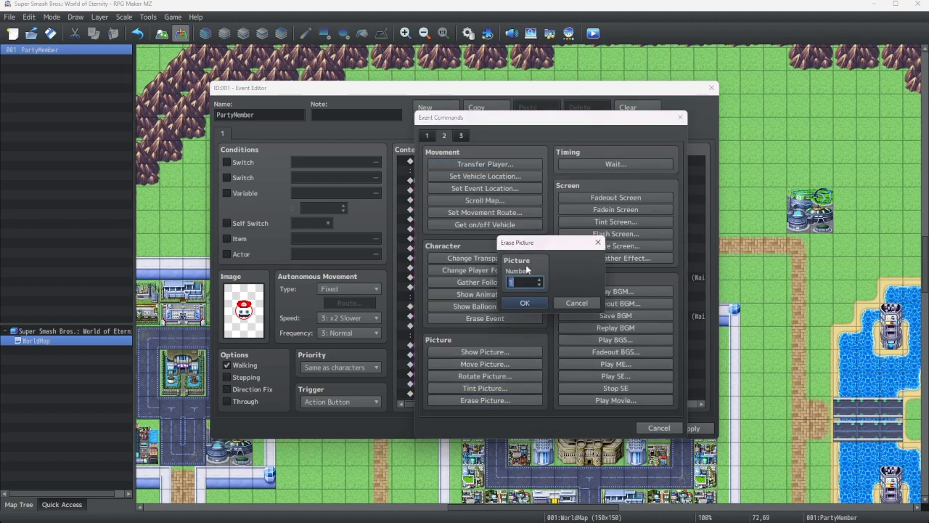
pyautogui.click(540, 305)
# Duplicate the Erase Picture command so five Erase Picture commands follow the moves
pyautogui.click(464, 387)
pyautogui.rightClick(450, 386)
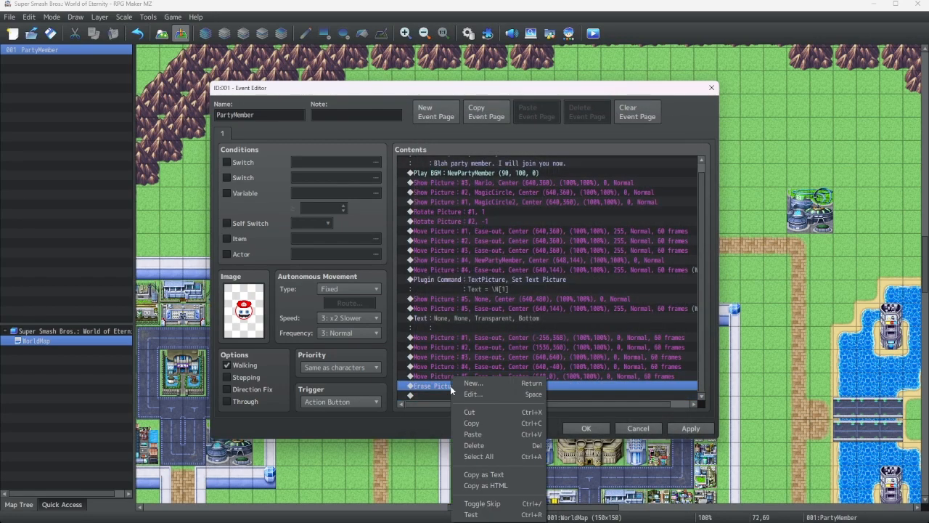
pyautogui.click(472, 434)
pyautogui.rightClick(452, 398)
pyautogui.click(450, 393)
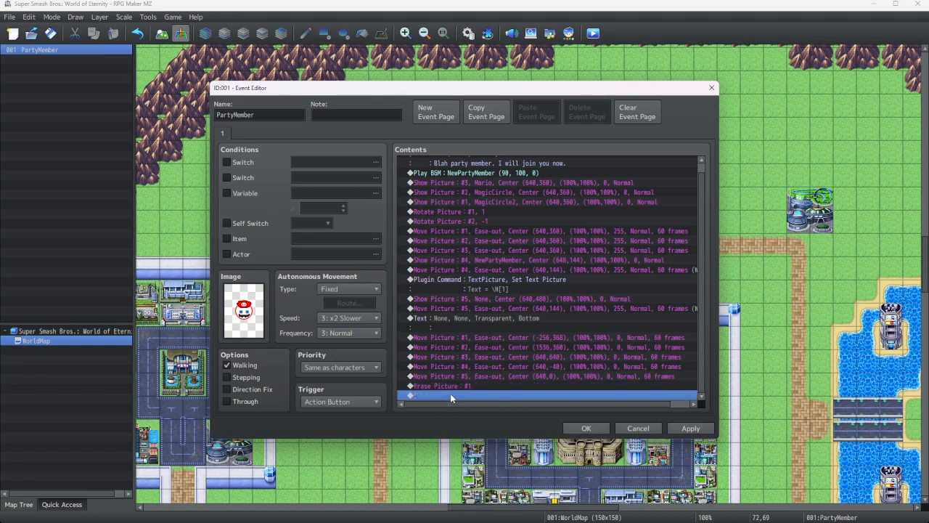
pyautogui.hotkey('ctrl', 'v')
pyautogui.hotkey('ctrl', 'v')
pyautogui.hotkey('ctrl', 'v')
# Edit the second Erase Picture command to erase picture 2
pyautogui.rightClick(457, 359)
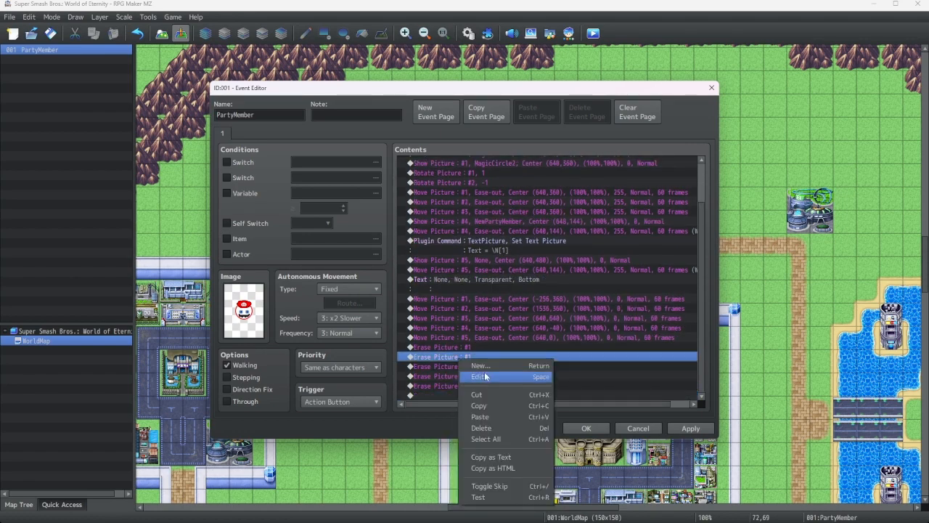
pyautogui.click(479, 376)
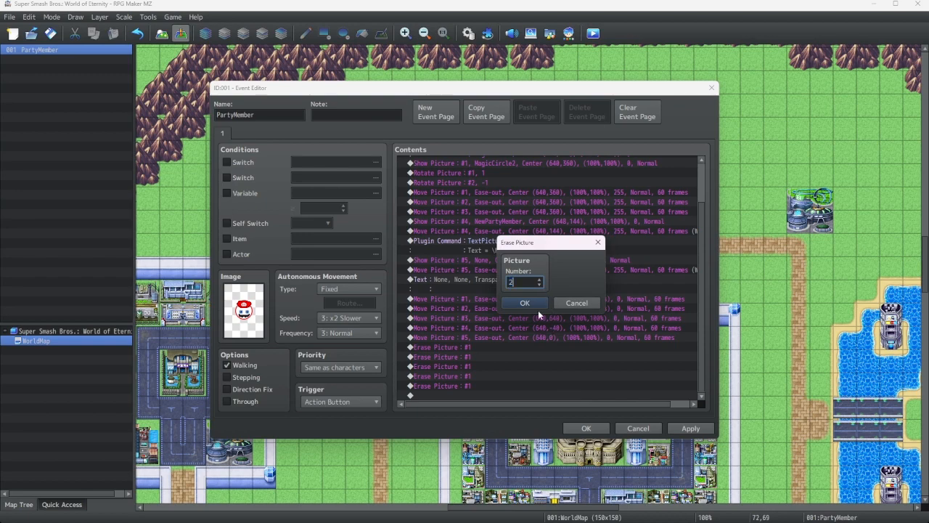
pyautogui.click(526, 304)
# Edit the third, fourth and fifth Erase Picture commands to erase pictures 3, 4 and 5
pyautogui.doubleClick(465, 386)
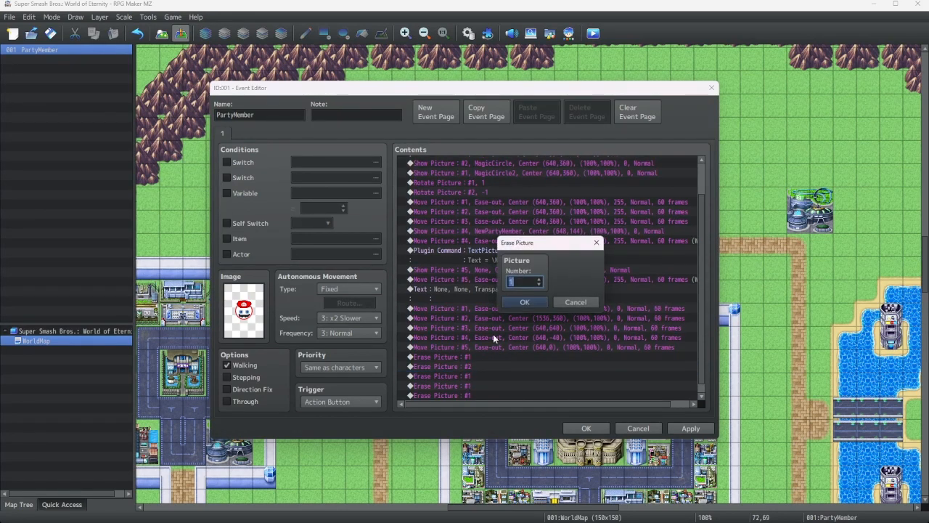
pyautogui.click(539, 303)
pyautogui.press('Down')
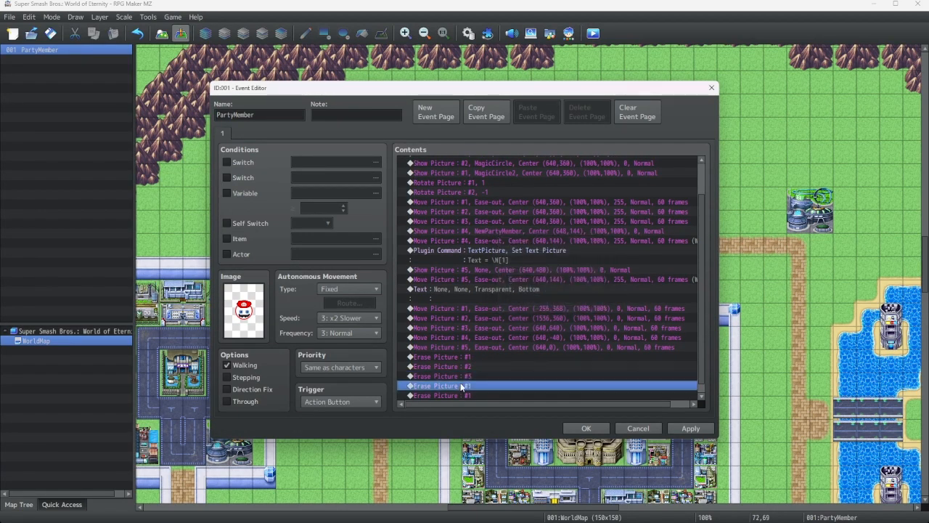
pyautogui.press('Return')
pyautogui.click(528, 296)
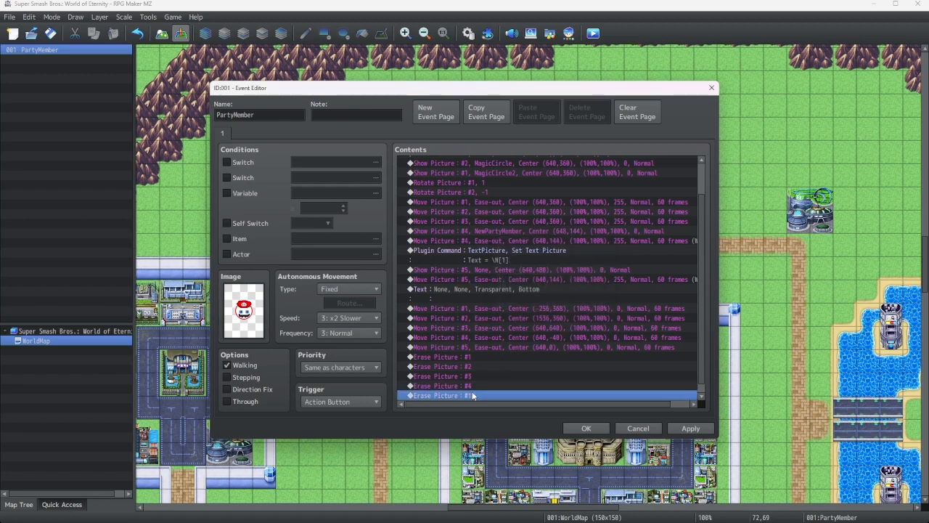
pyautogui.press('Down')
pyautogui.press('Return')
pyautogui.write('5')
pyautogui.click(524, 302)
pyautogui.scroll(-1, 476, 391)
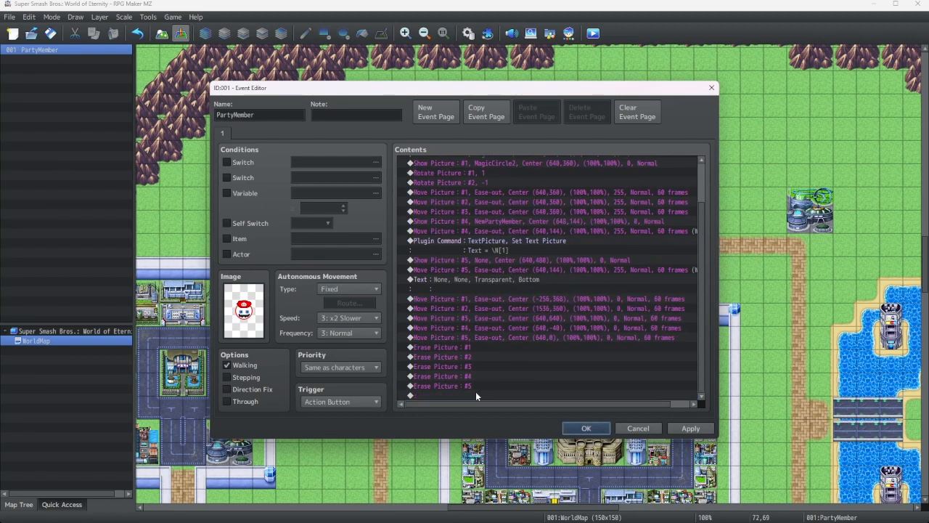
# Add a Change Party Member command at the end that adds Mario with Initialize checked, and close the event editor with OK
pyautogui.click(472, 393)
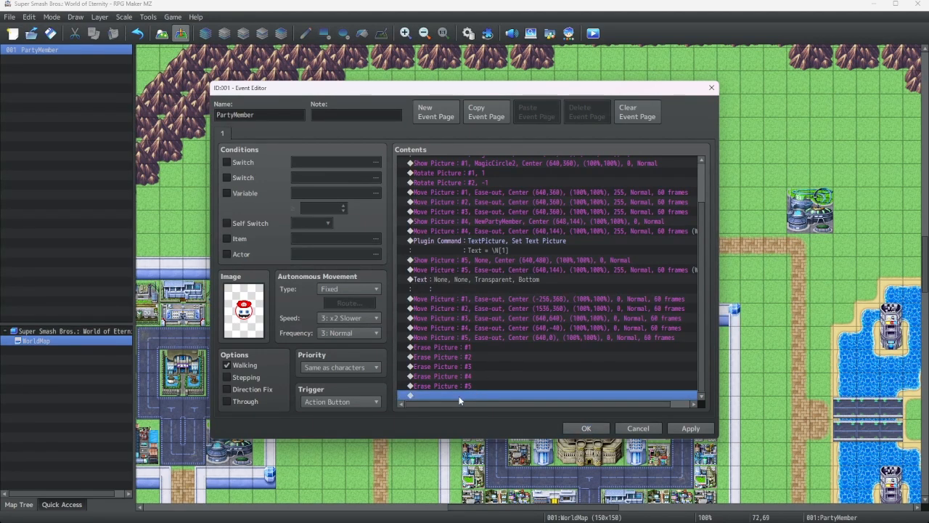
pyautogui.rightClick(458, 395)
pyautogui.click(485, 383)
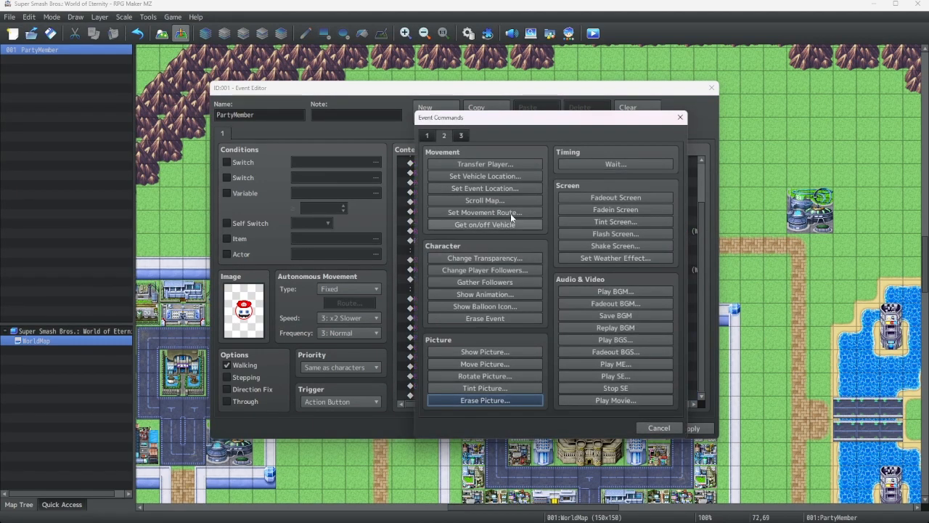
pyautogui.click(428, 136)
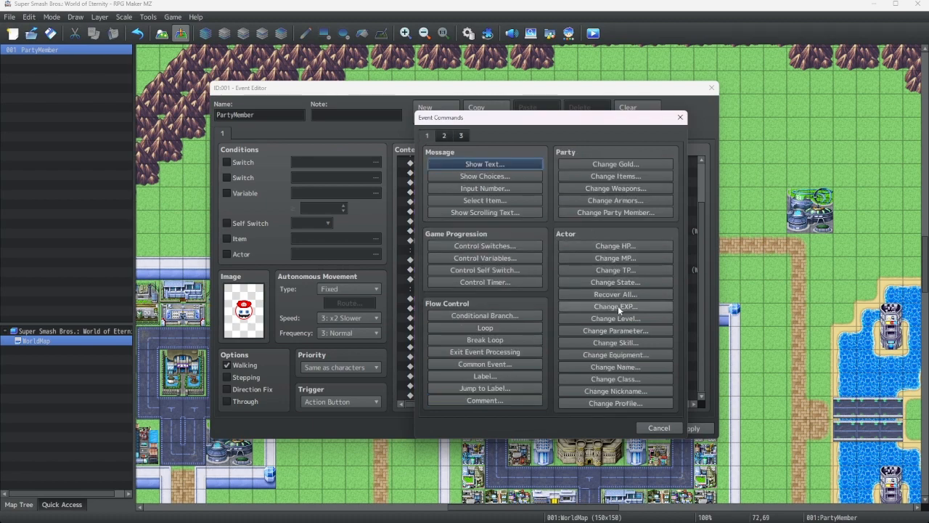
pyautogui.click(621, 211)
pyautogui.click(558, 256)
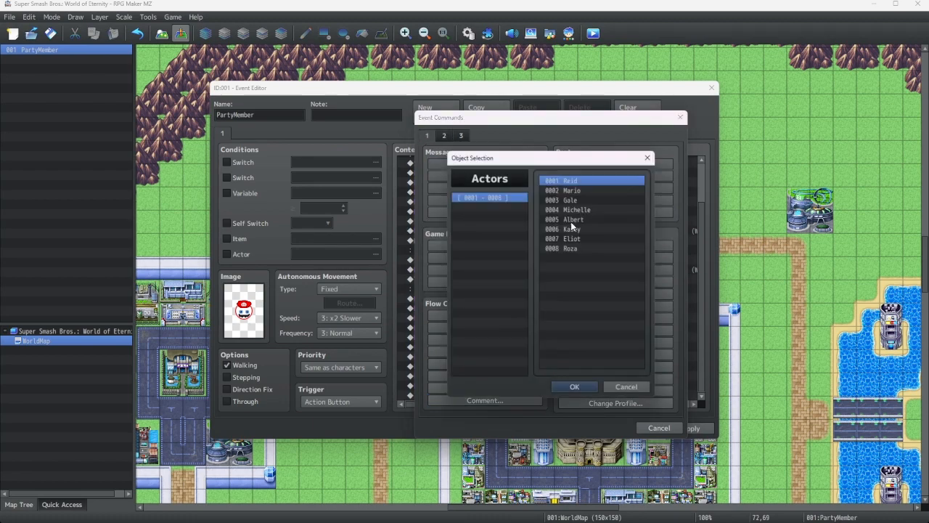
pyautogui.doubleClick(572, 191)
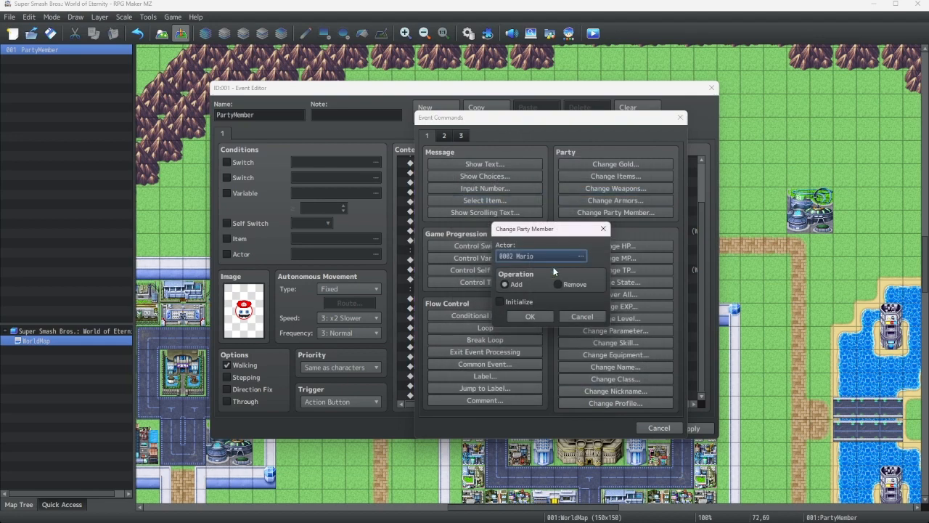
pyautogui.click(505, 302)
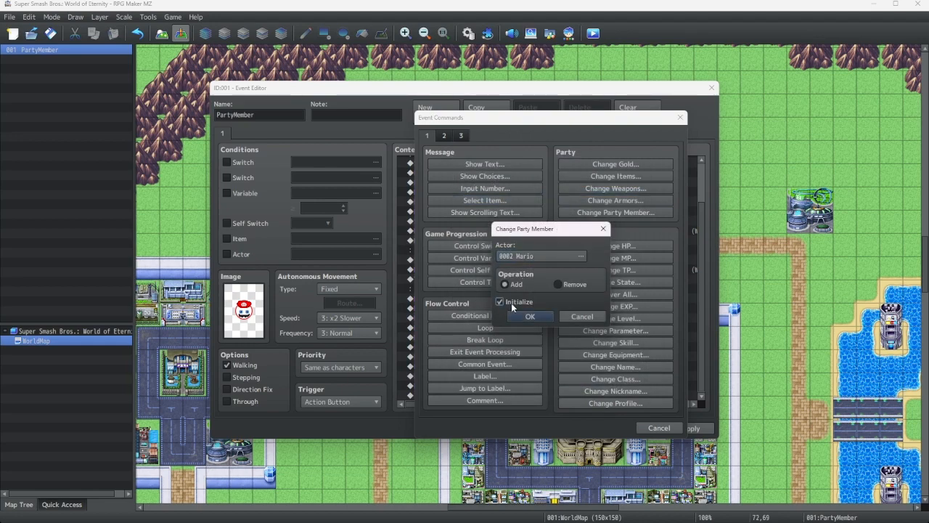
pyautogui.click(524, 315)
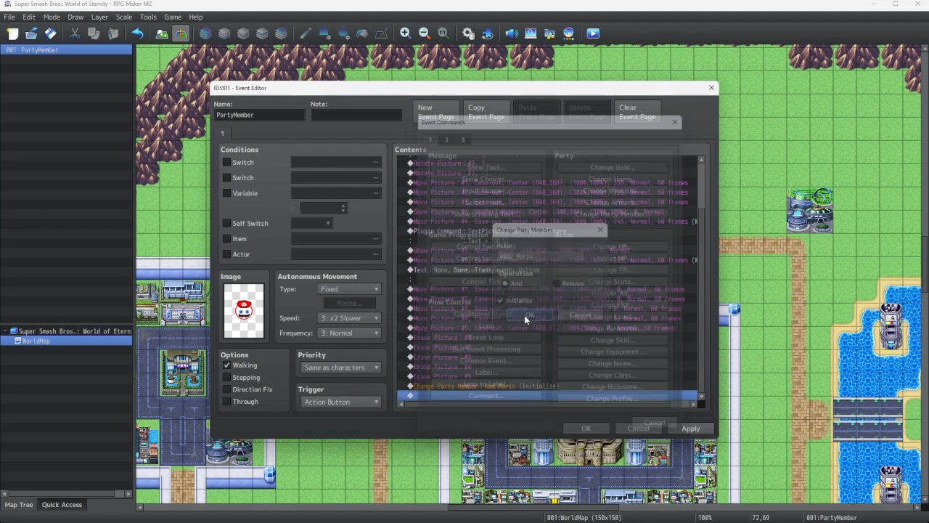
pyautogui.moveTo(582, 404); pyautogui.dragTo(590, 408)
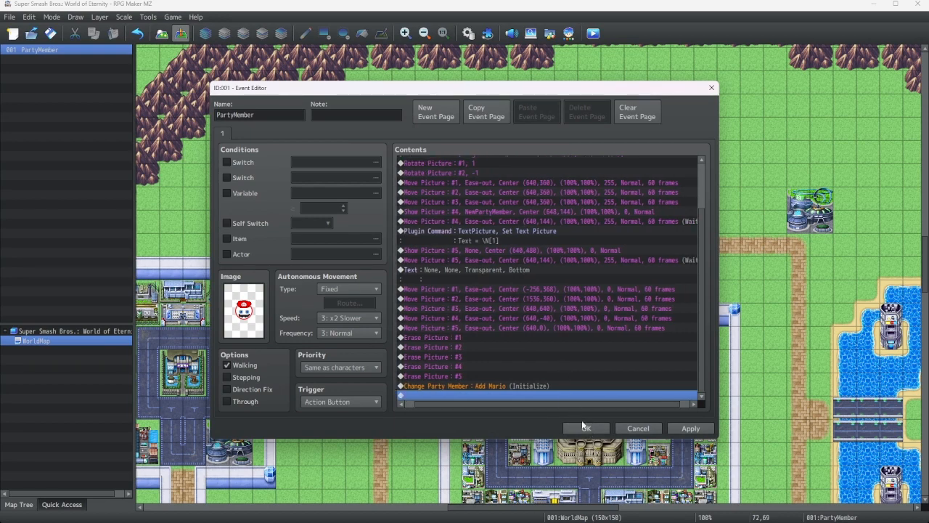
pyautogui.click(573, 425)
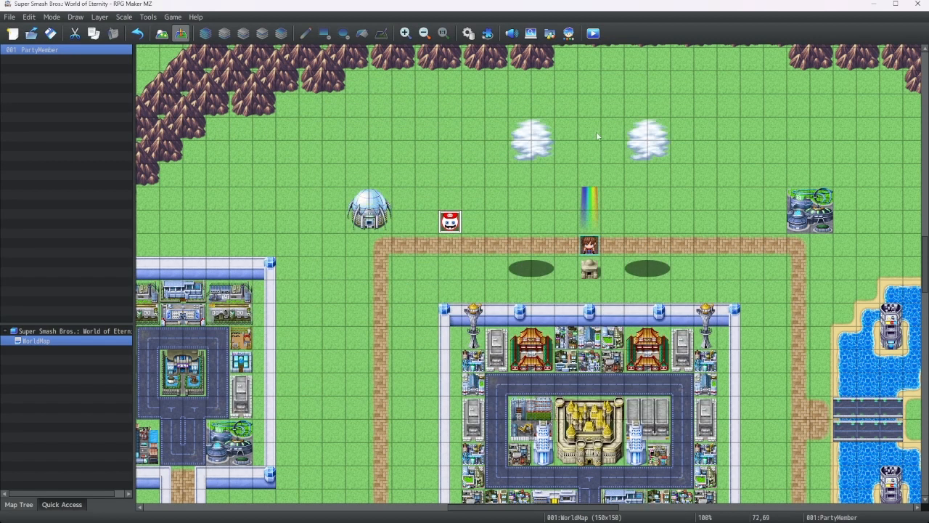
# Playtest the game, walk up to Mario and talk to him to run the party member event
pyautogui.click(592, 33)
pyautogui.click(446, 279)
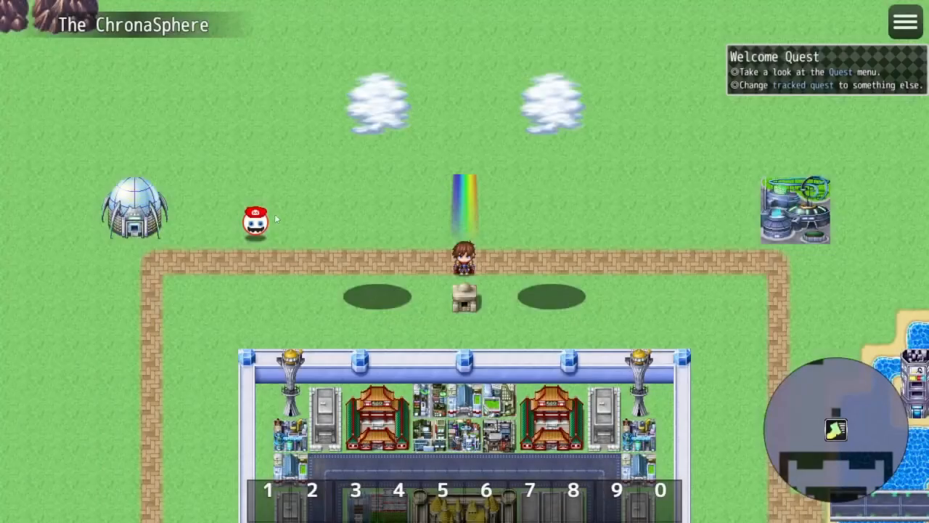
pyautogui.click(276, 219)
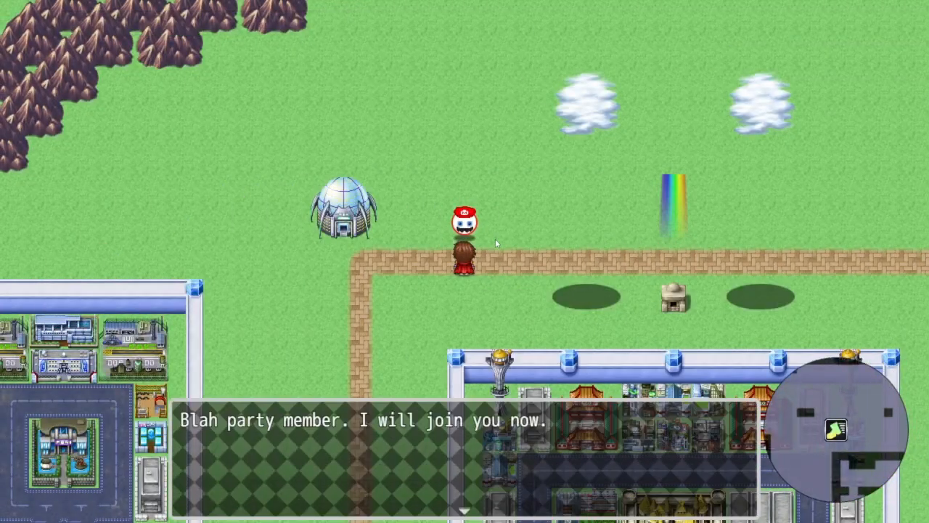
pyautogui.click(517, 244)
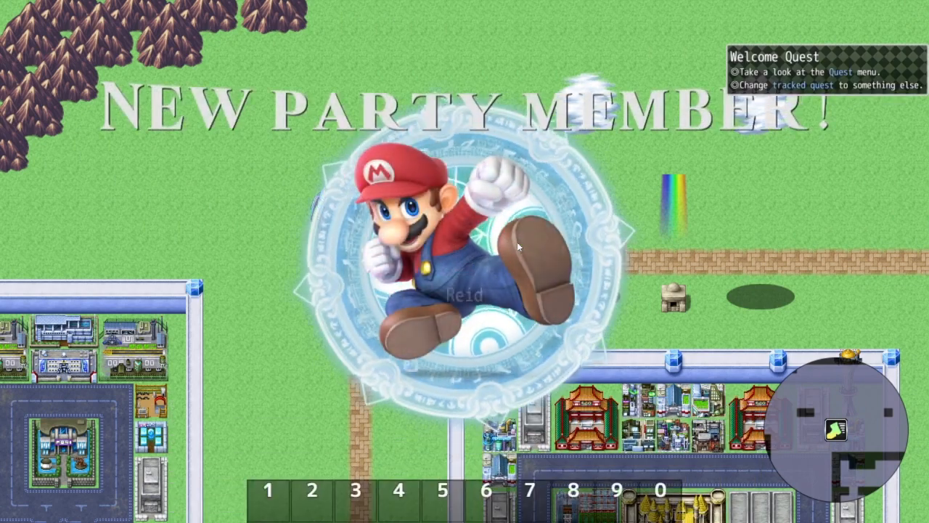
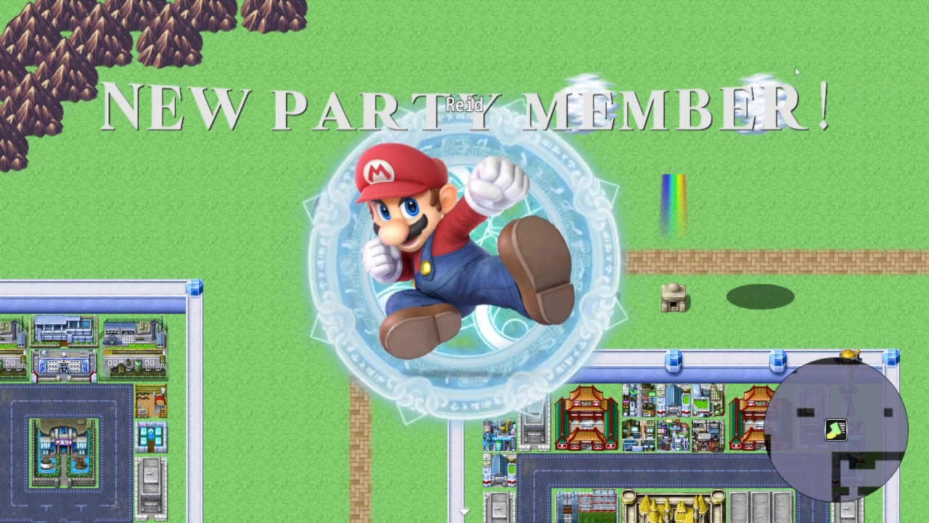
# Finish the party member scene and open the in-game menu to check the party, then close it
pyautogui.click(651, 227)
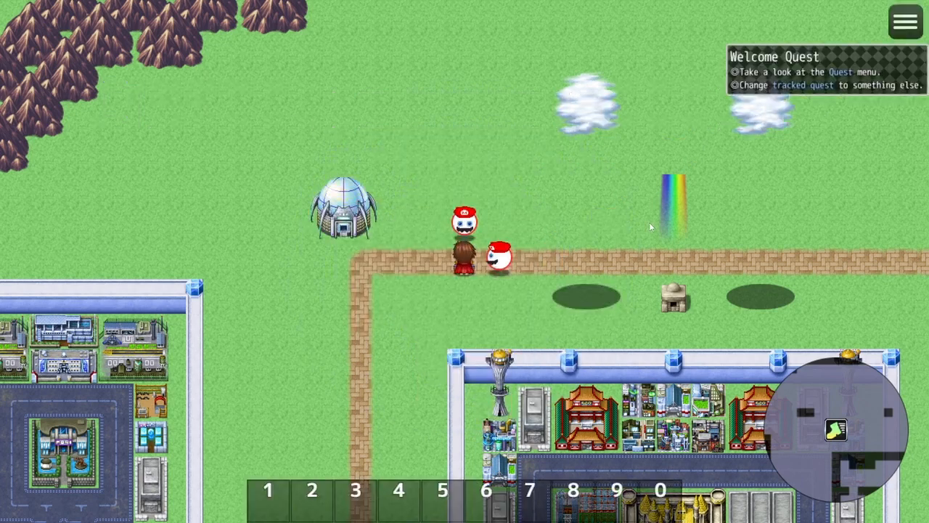
pyautogui.click(903, 27)
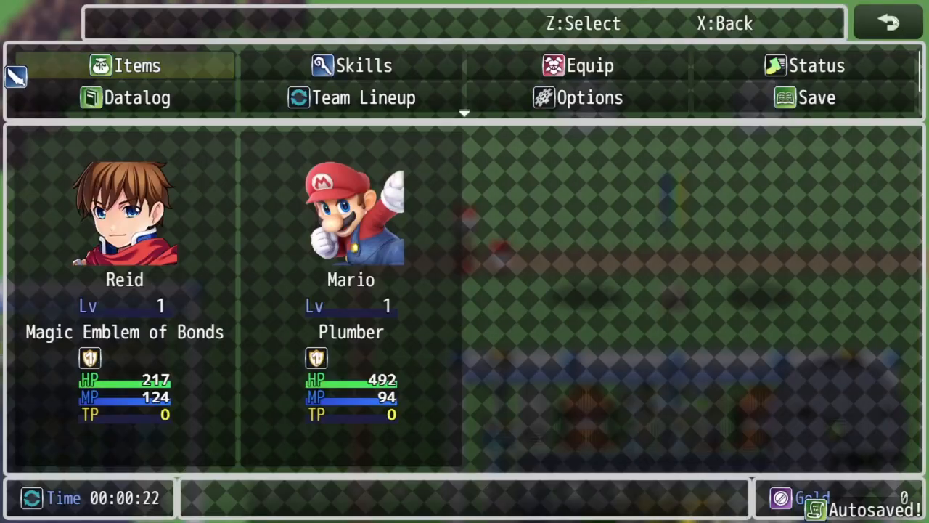
pyautogui.click(894, 24)
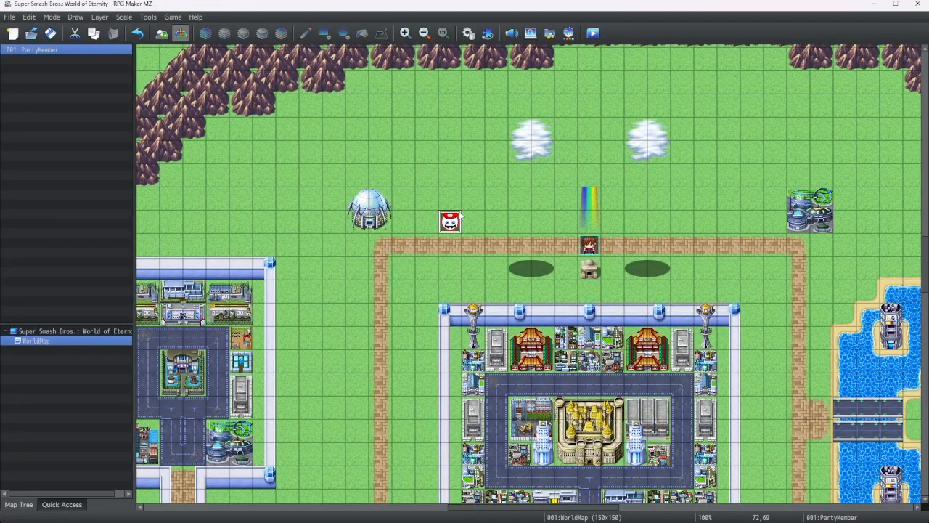
# Reopen Mario's event and set the Y position of the second Move Picture command for picture 5 to 640
pyautogui.rightClick(461, 216)
pyautogui.click(477, 220)
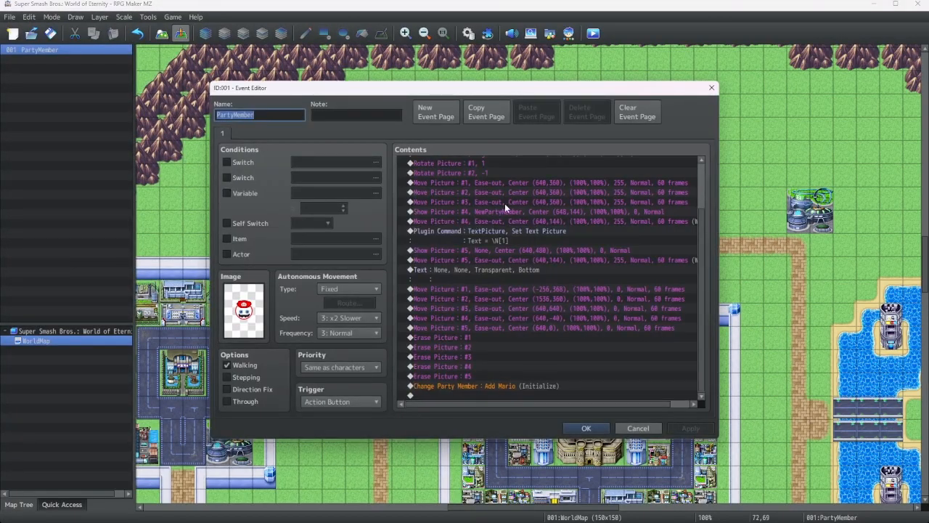
pyautogui.scroll(2, 512, 218)
pyautogui.click(496, 308)
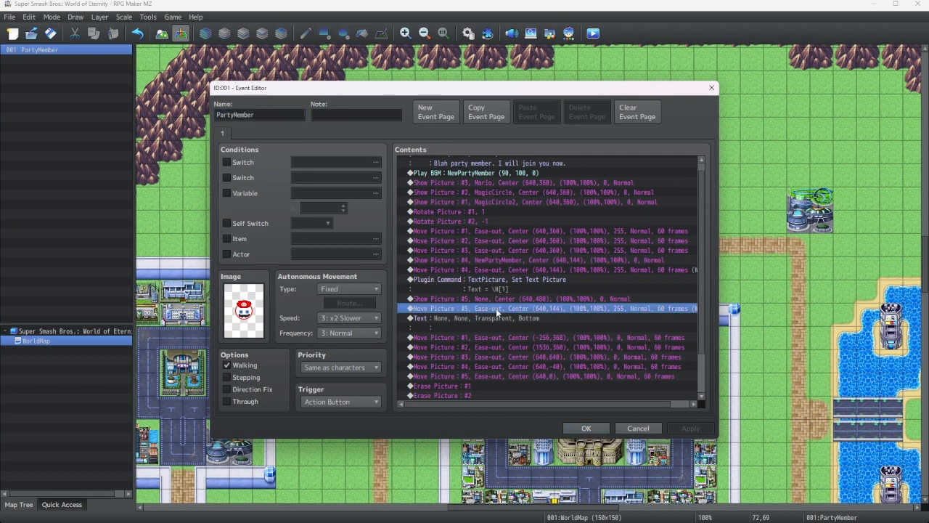
pyautogui.rightClick(496, 310)
pyautogui.click(509, 324)
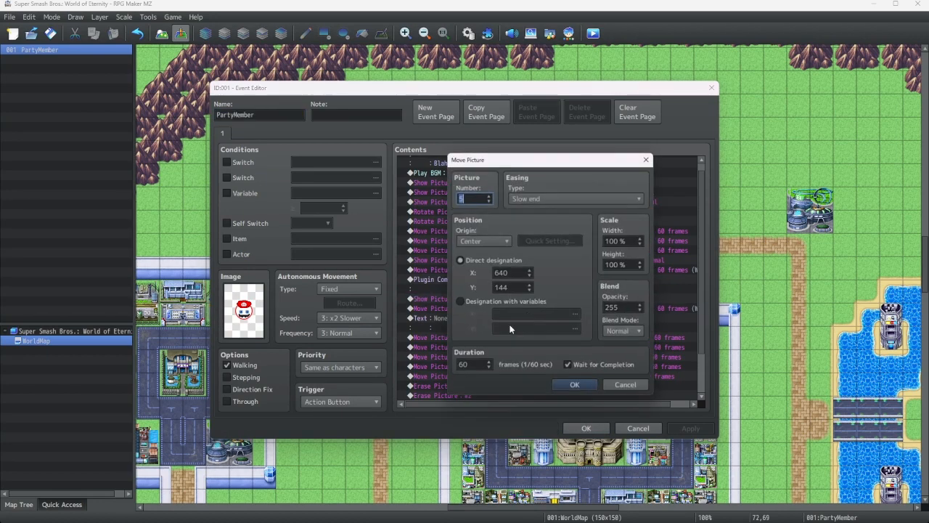
pyautogui.doubleClick(520, 288)
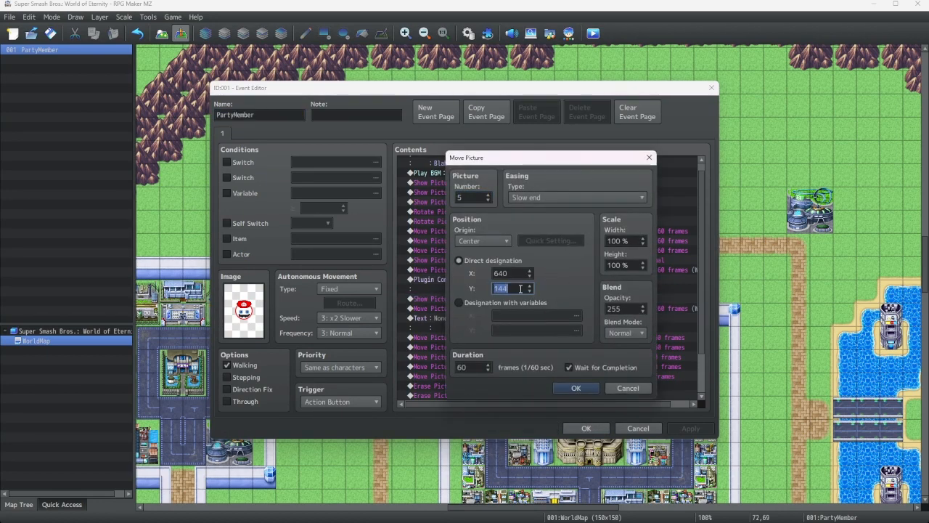
pyautogui.write('640')
pyautogui.click(579, 388)
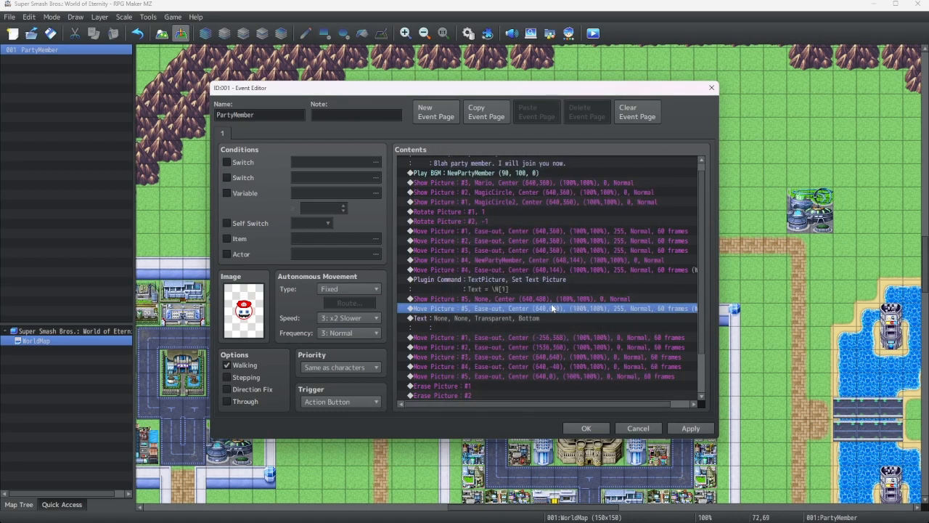
# Add a Fadeout BGM command of 1 second at the end of the event
pyautogui.rightClick(545, 299)
pyautogui.scroll(-2, 516, 315)
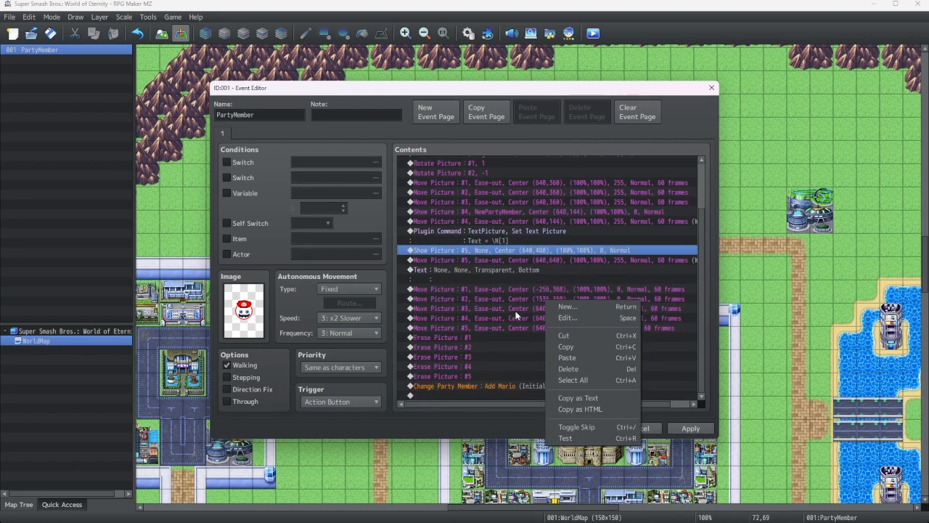
pyautogui.click(485, 369)
pyautogui.click(476, 392)
pyautogui.click(472, 384)
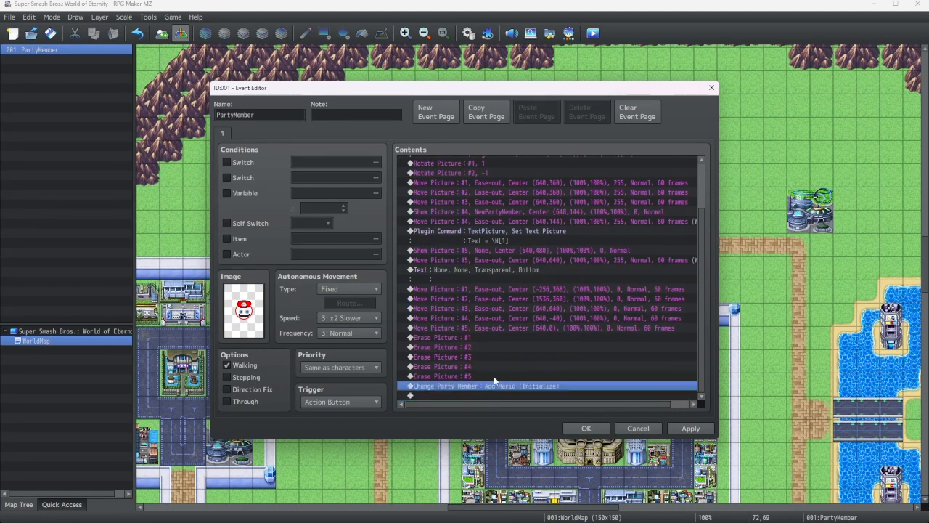
pyautogui.click(470, 395)
pyautogui.rightClick(468, 397)
pyautogui.click(498, 383)
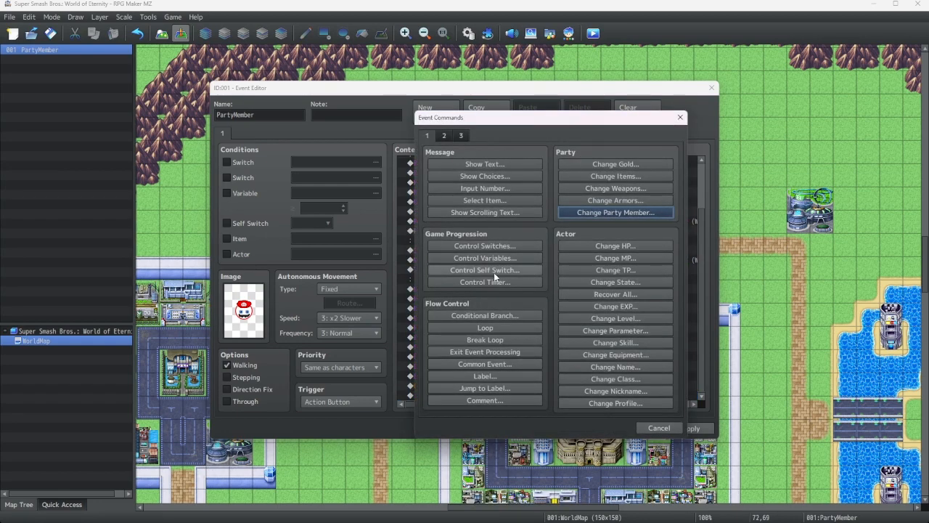
pyautogui.click(444, 136)
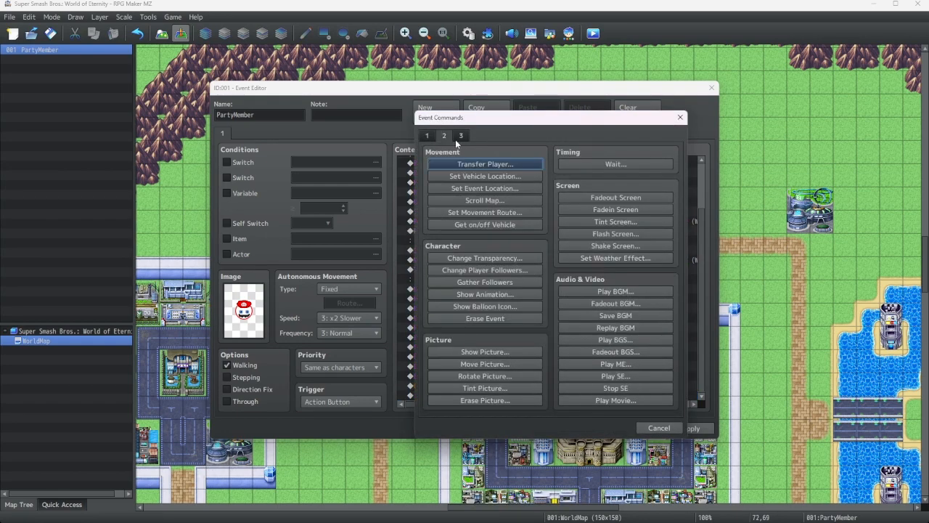
pyautogui.click(612, 306)
pyautogui.click(612, 309)
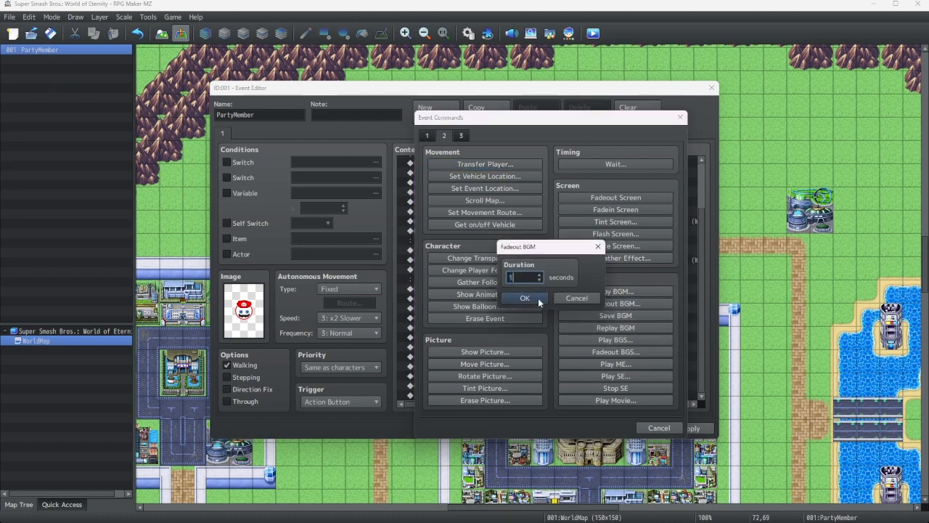
pyautogui.click(538, 299)
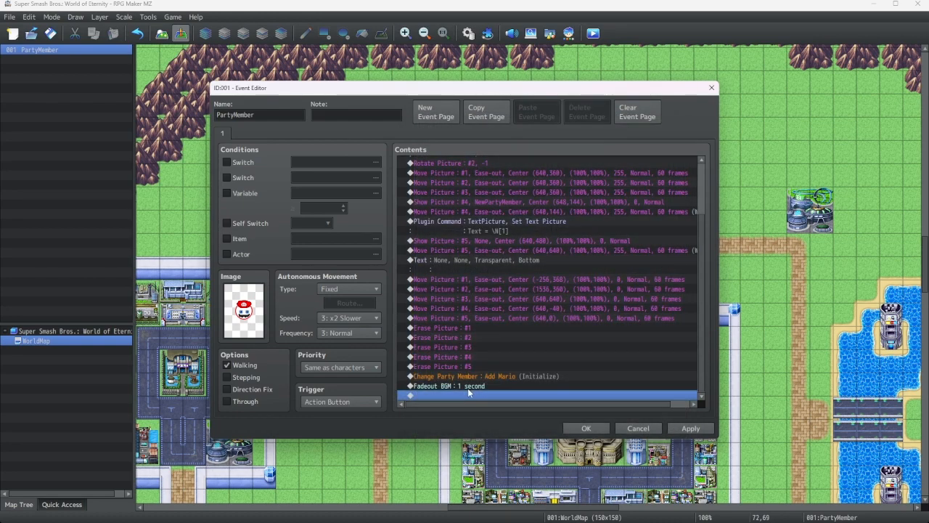
# Add a Play BGM command for 1-09 The Road Is Full of Dangers at the end, and close the event editor
pyautogui.rightClick(467, 385)
pyautogui.click(494, 380)
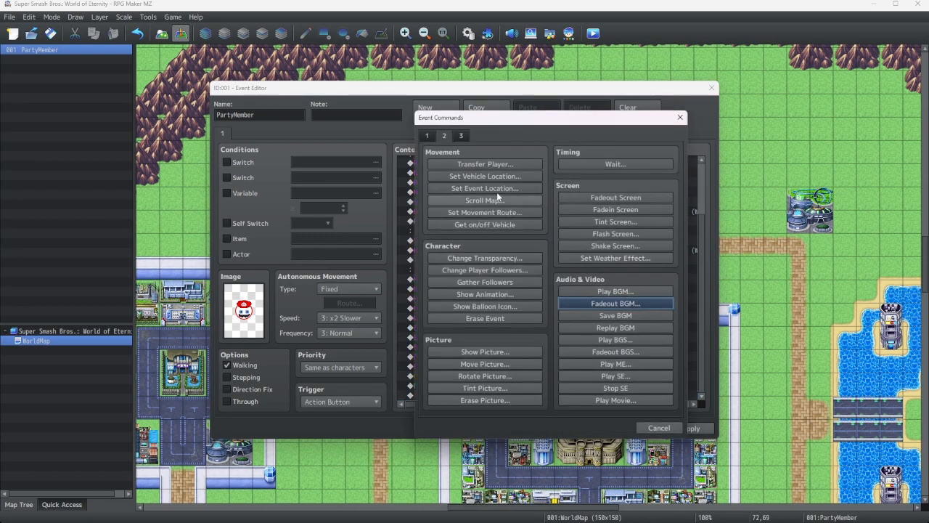
pyautogui.click(602, 291)
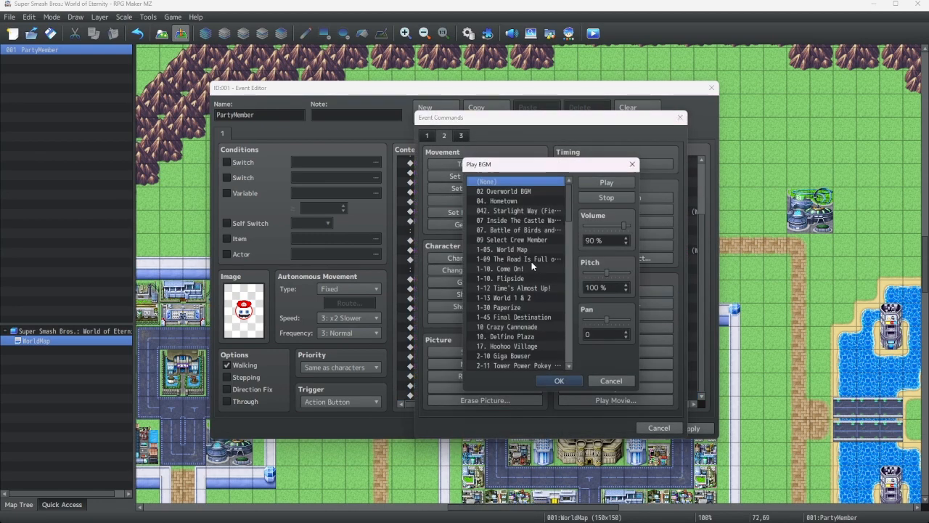
pyautogui.scroll(-4, 546, 255)
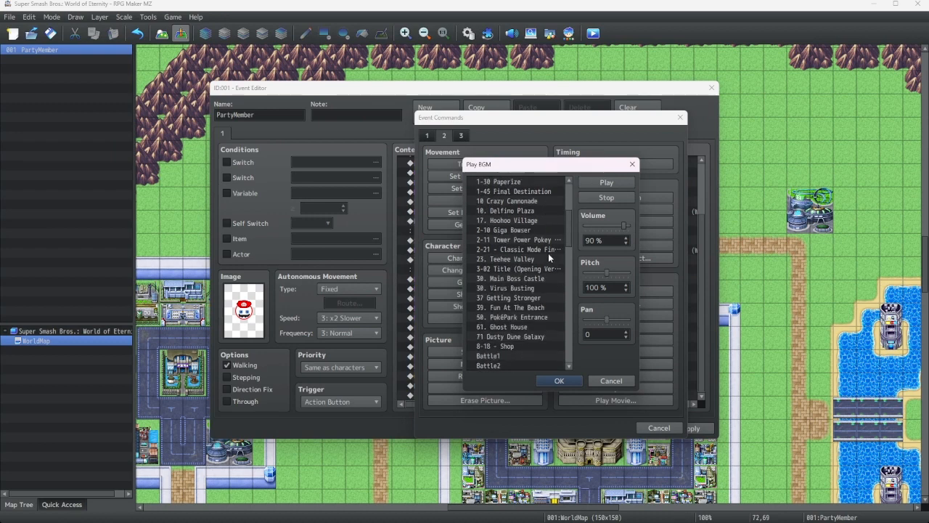
pyautogui.scroll(2, 548, 264)
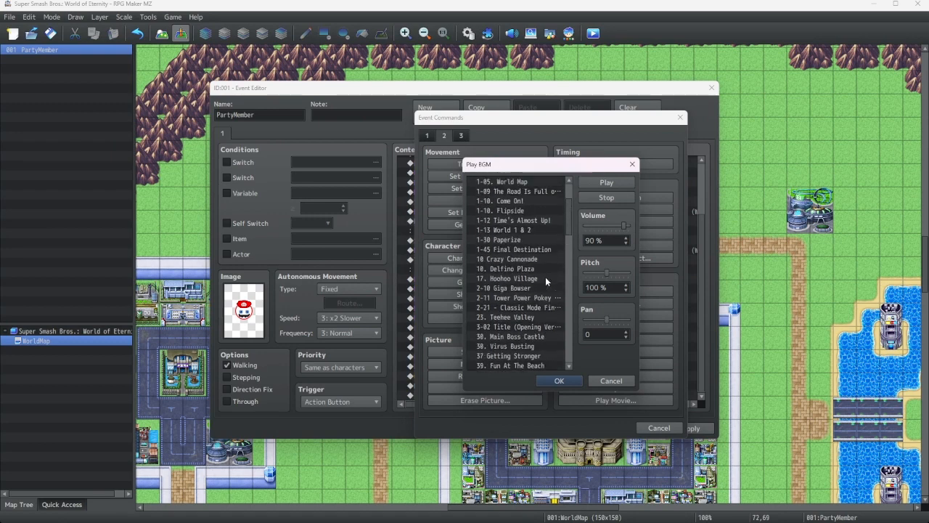
pyautogui.scroll(1, 545, 277)
pyautogui.click(535, 220)
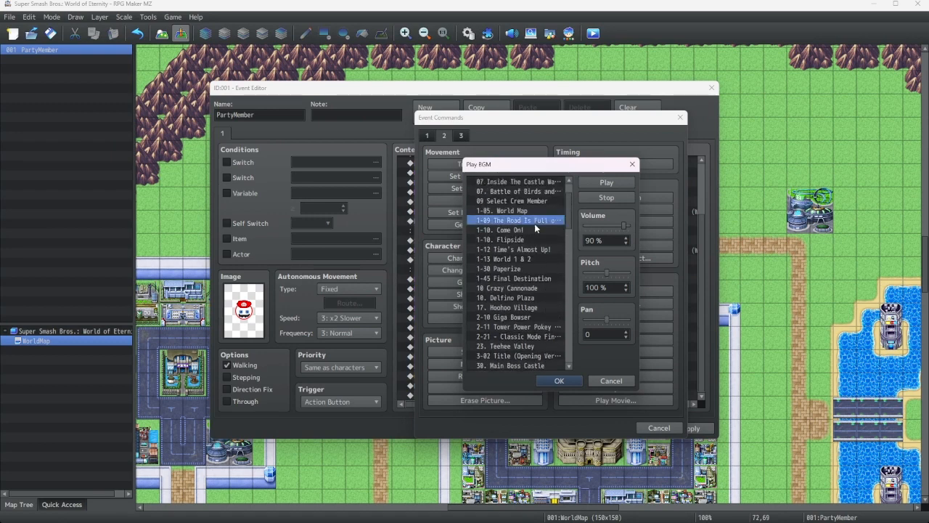
pyautogui.click(601, 186)
pyautogui.click(550, 381)
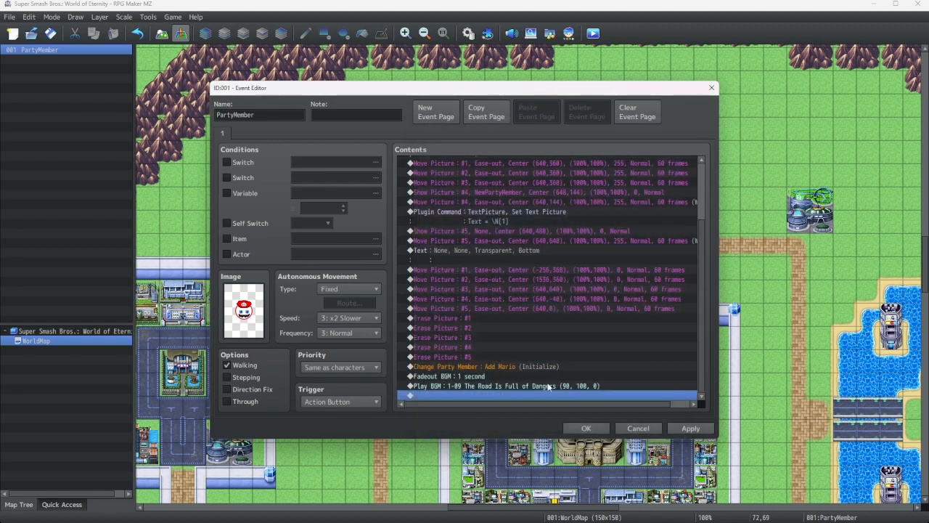
pyautogui.click(586, 428)
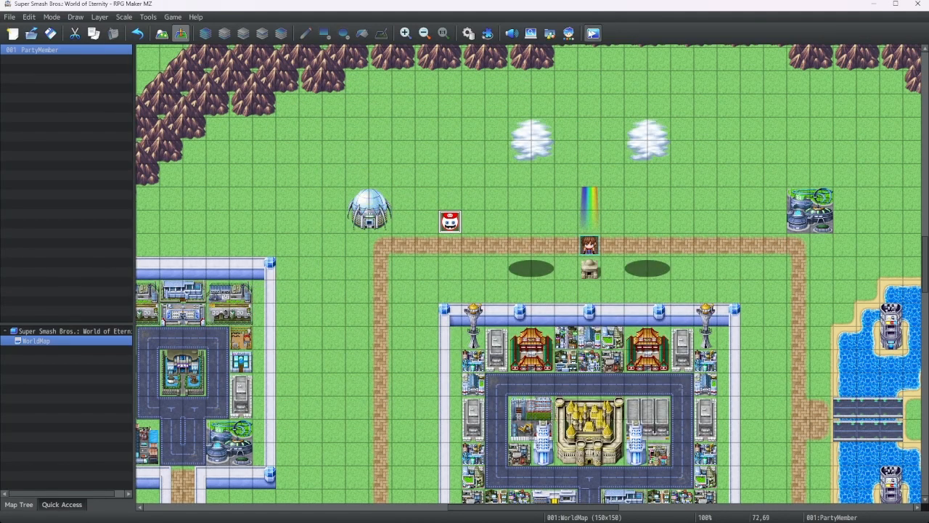
# Playtest the game, talk to Mario to run the event, then close the game window
pyautogui.click(593, 33)
pyautogui.click(450, 283)
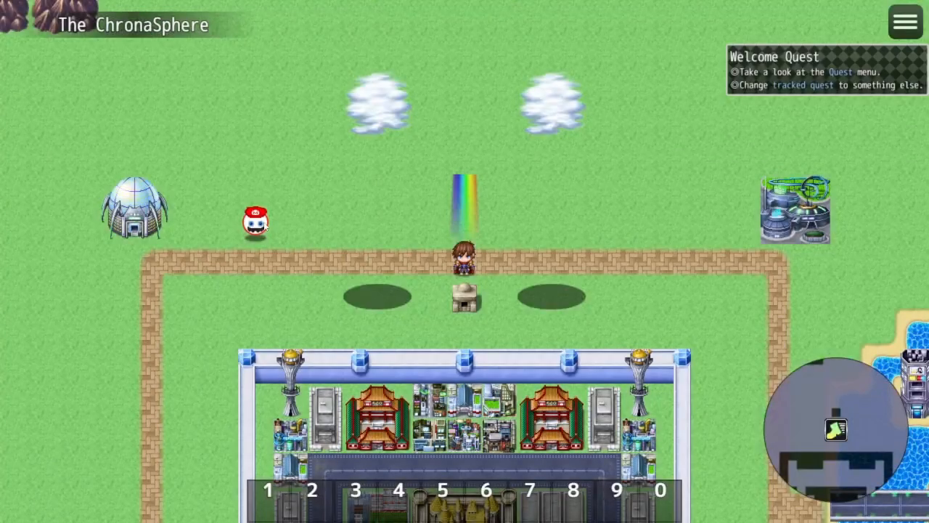
pyautogui.click(258, 222)
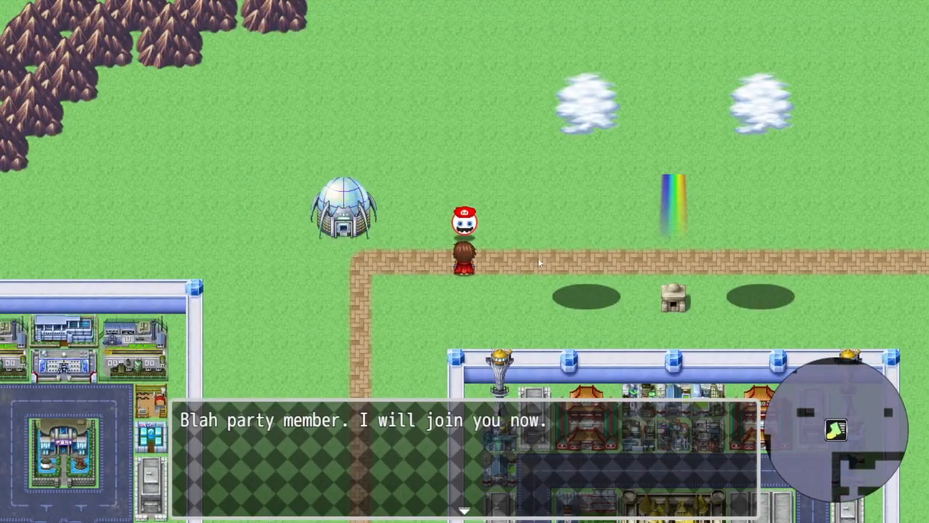
pyautogui.click(538, 263)
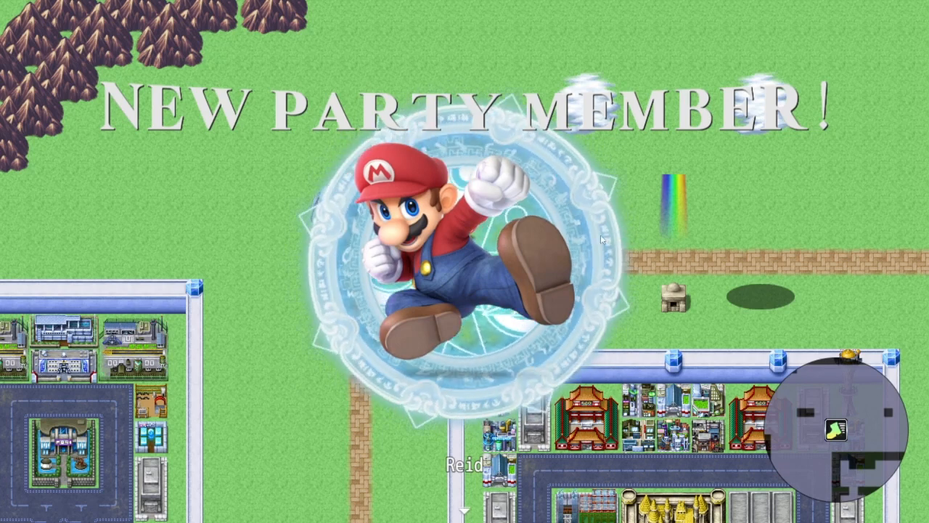
pyautogui.click(601, 240)
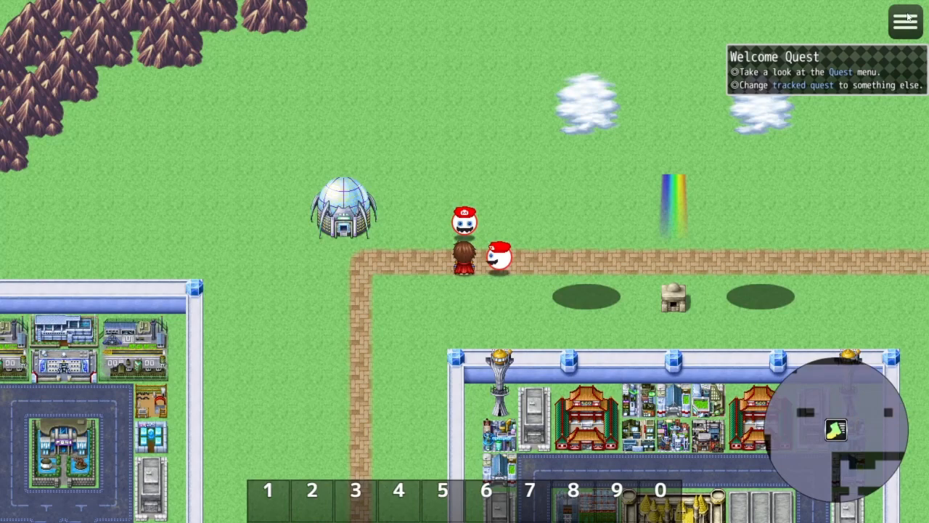
pyautogui.hotkey('alt', 'F4')
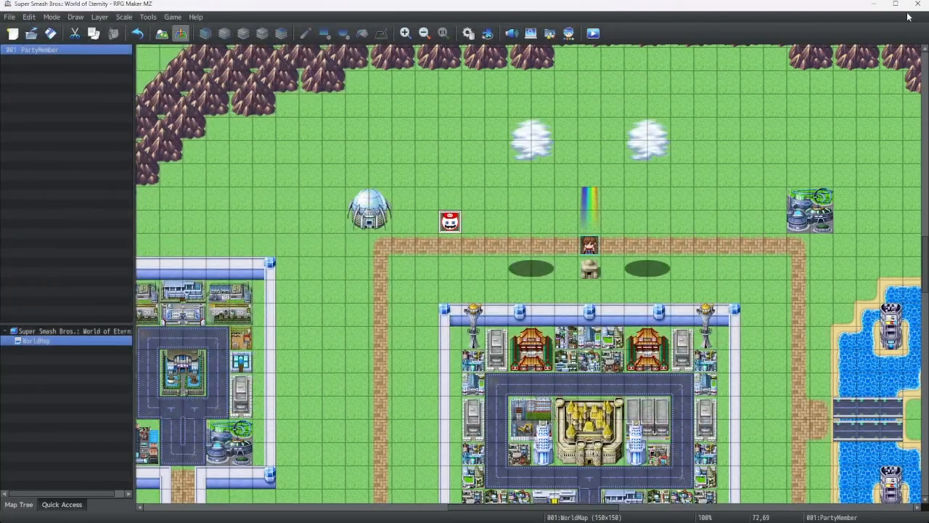
# Reopen Mario's event and enable Wait for Completion on the slide-out Move Picture command for picture 1
pyautogui.rightClick(446, 214)
pyautogui.click(457, 223)
pyautogui.rightClick(508, 272)
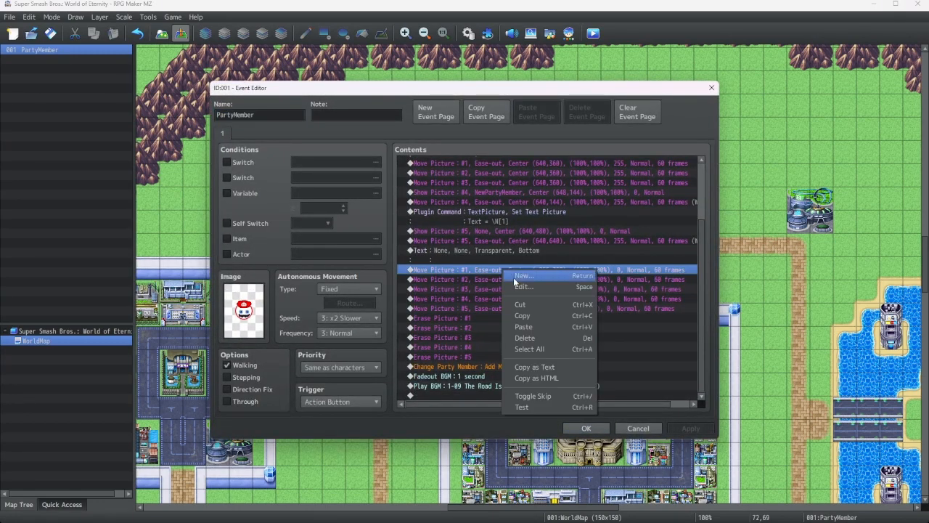
pyautogui.click(559, 281)
pyautogui.click(569, 368)
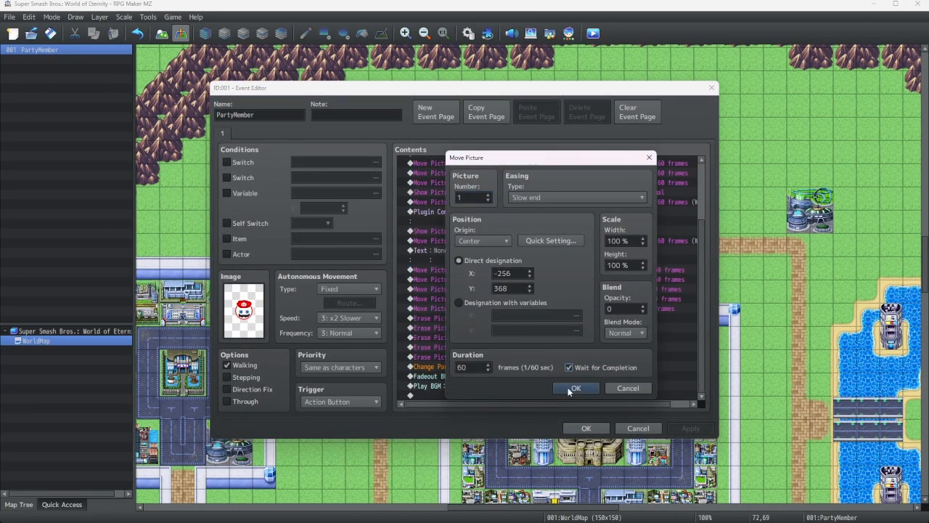
pyautogui.click(576, 387)
# Turn off Wait for Completion on the picture 1 slide-out Move Picture command
pyautogui.rightClick(498, 288)
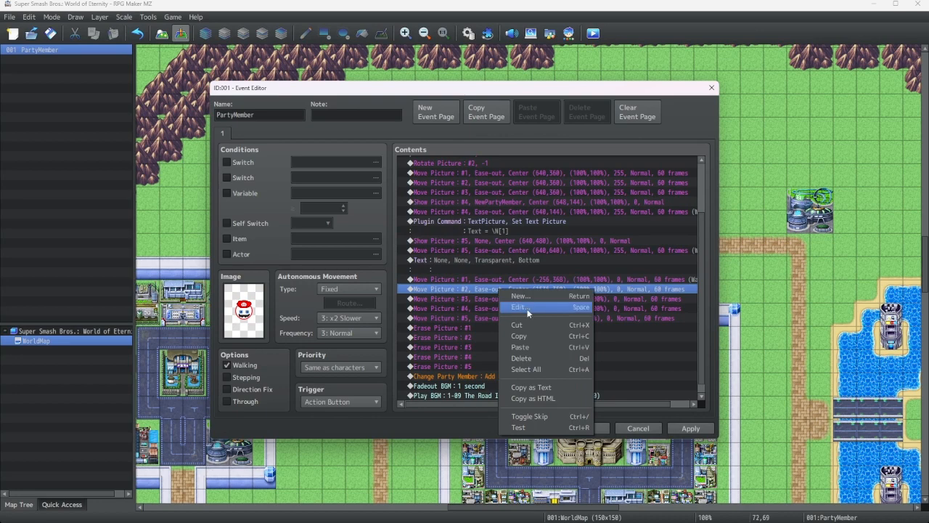
pyautogui.rightClick(522, 278)
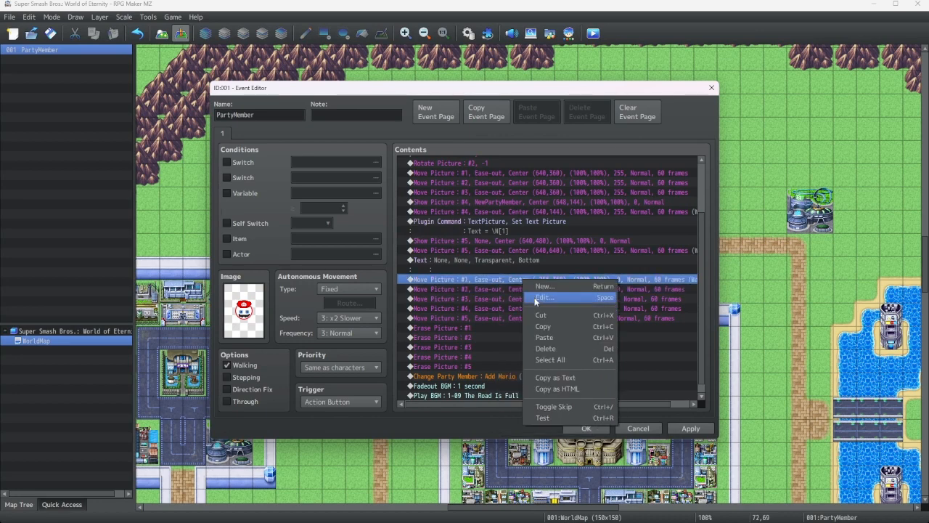
pyautogui.click(544, 297)
pyautogui.click(569, 367)
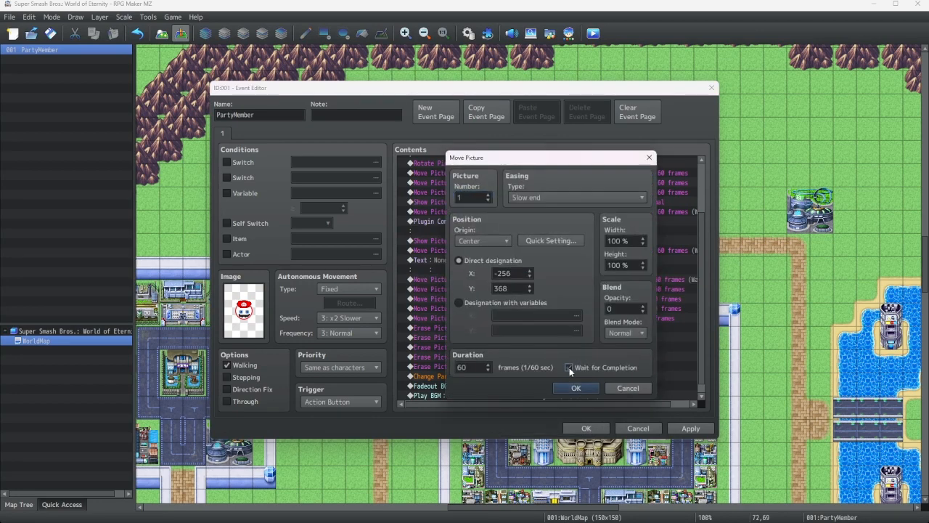
pyautogui.click(575, 390)
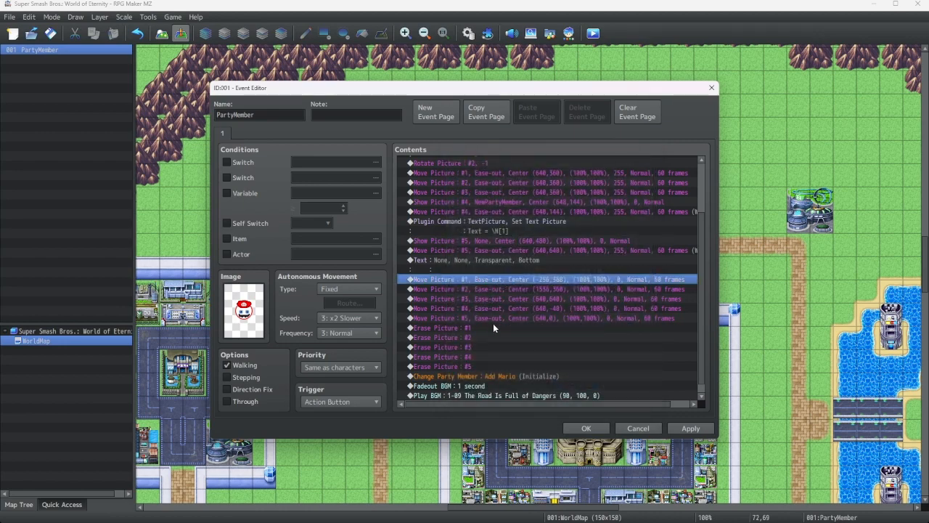
# Turn Wait for Completion back on for the picture 1 slide-out Move Picture command
pyautogui.rightClick(490, 282)
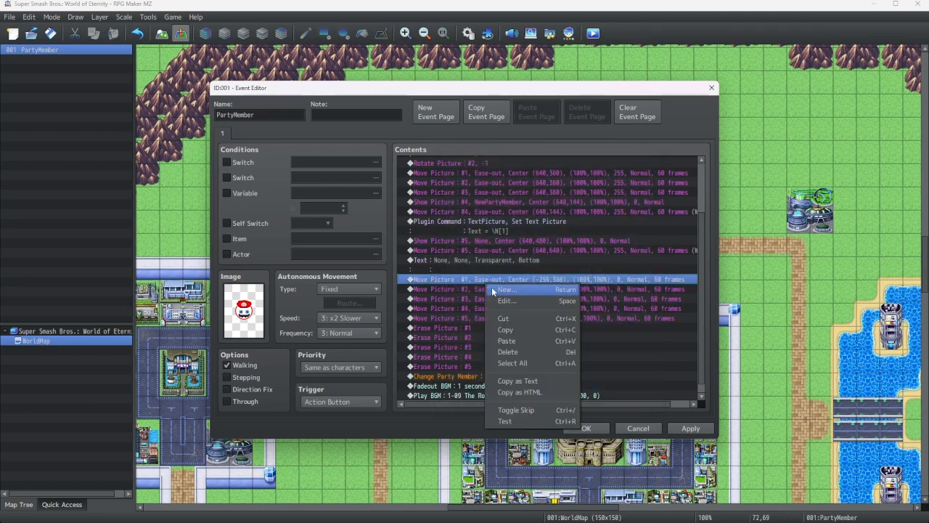
pyautogui.click(510, 298)
pyautogui.click(568, 367)
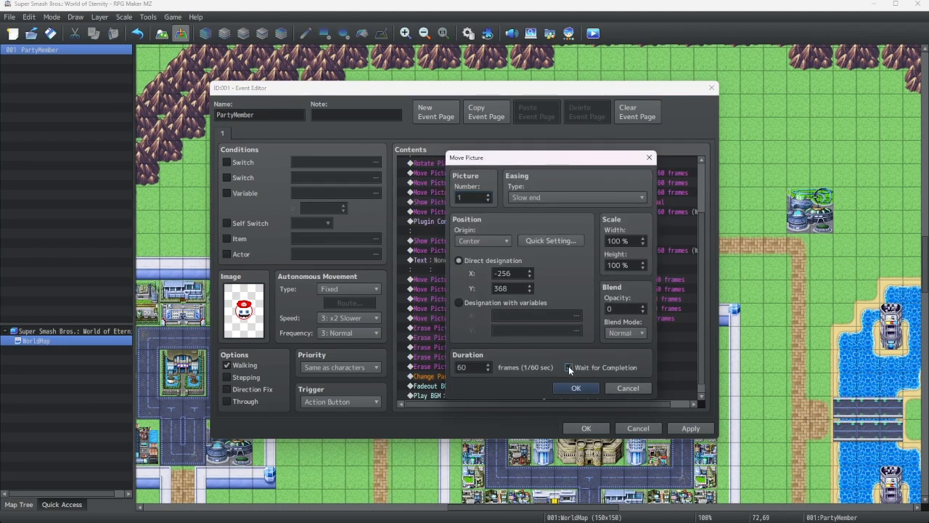
pyautogui.click(571, 387)
pyautogui.rightClick(546, 279)
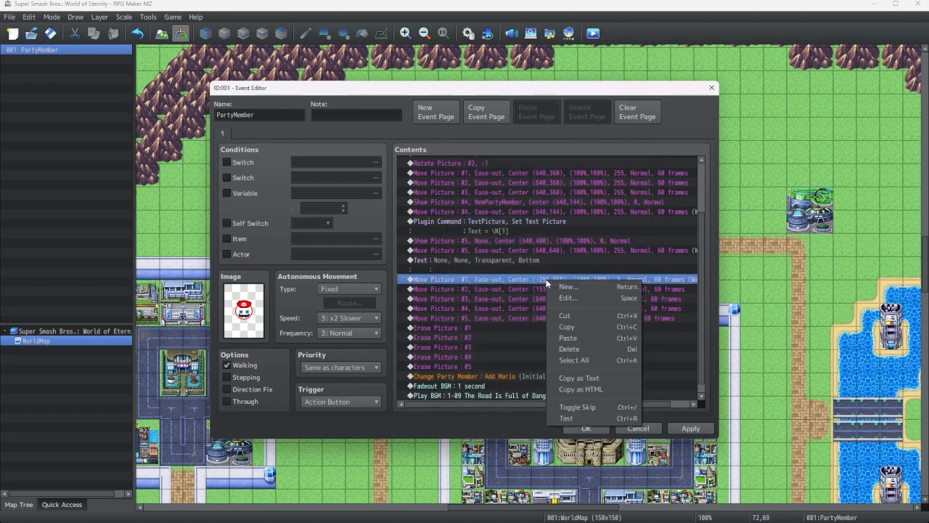
# Disable Wait for Completion again on the picture 1 slide-out Move Picture command
pyautogui.click(565, 298)
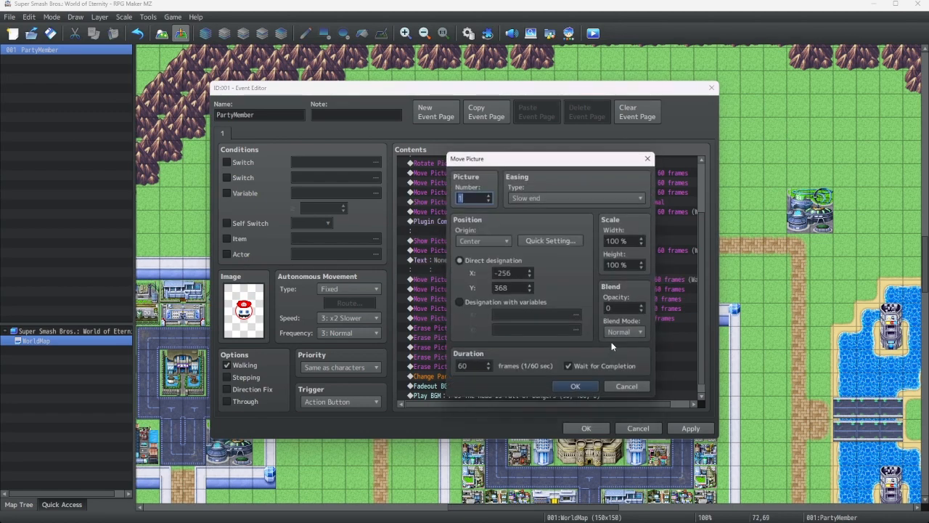
pyautogui.click(571, 368)
pyautogui.click(571, 387)
# Insert a 60-frame Wait after the slide-out Move Picture commands, before the erasures, and close the event editor
pyautogui.click(445, 330)
pyautogui.rightClick(445, 330)
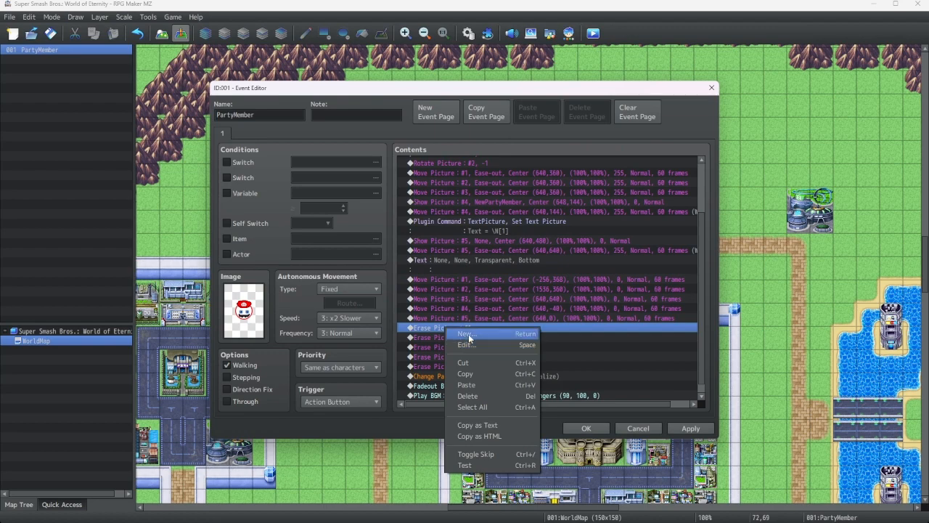
pyautogui.click(470, 337)
pyautogui.click(615, 303)
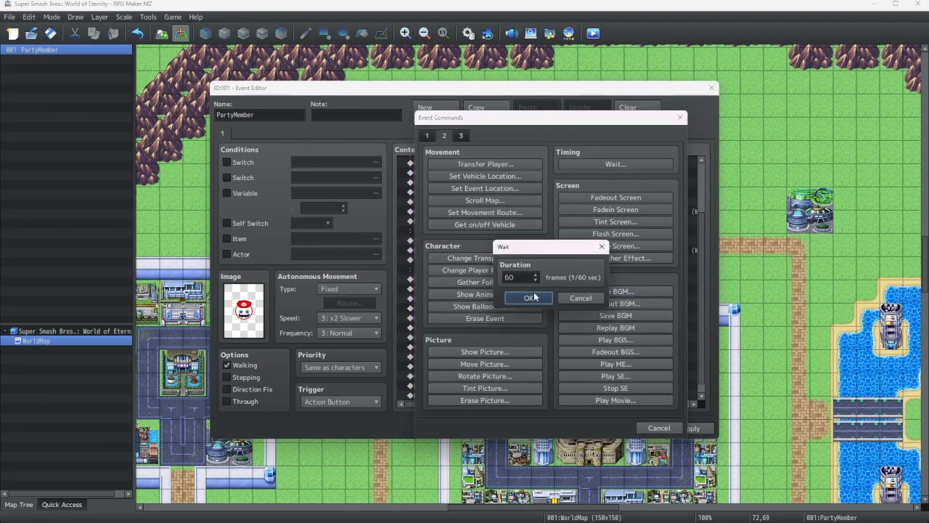
pyautogui.click(541, 297)
pyautogui.click(585, 428)
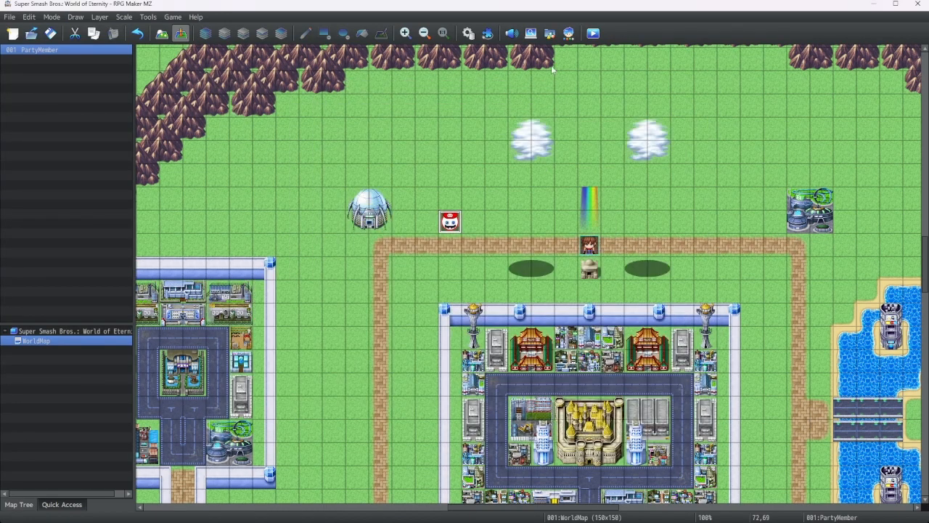
# Playtest the game, talk to Mario to run the event, then close the game window
pyautogui.click(593, 33)
pyautogui.click(456, 282)
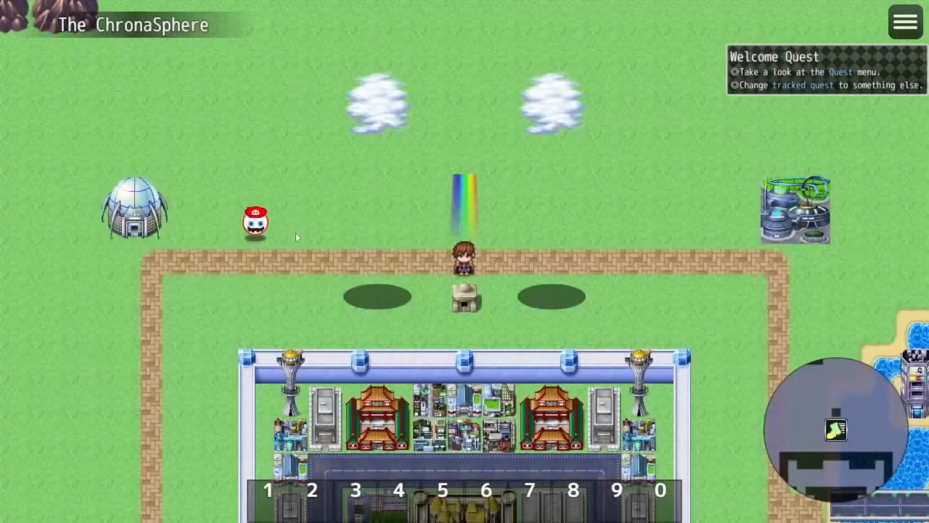
pyautogui.click(256, 224)
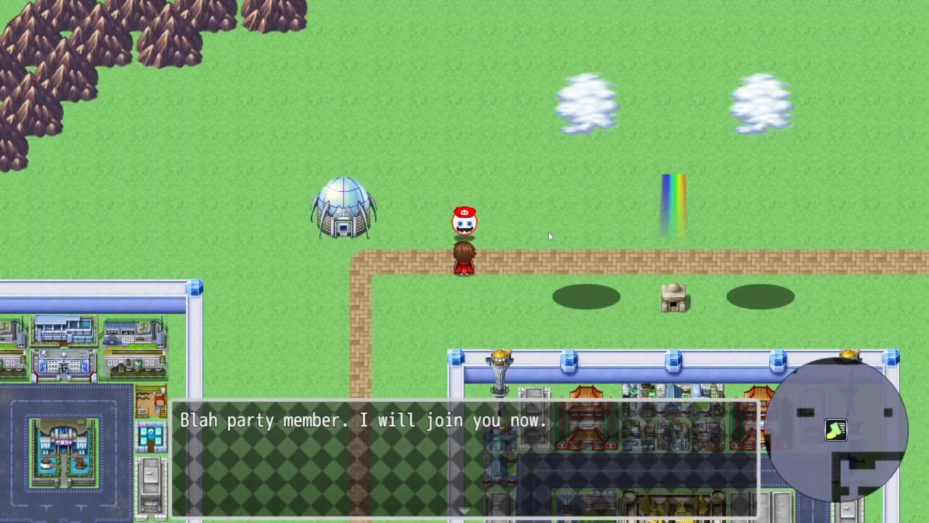
pyautogui.click(537, 218)
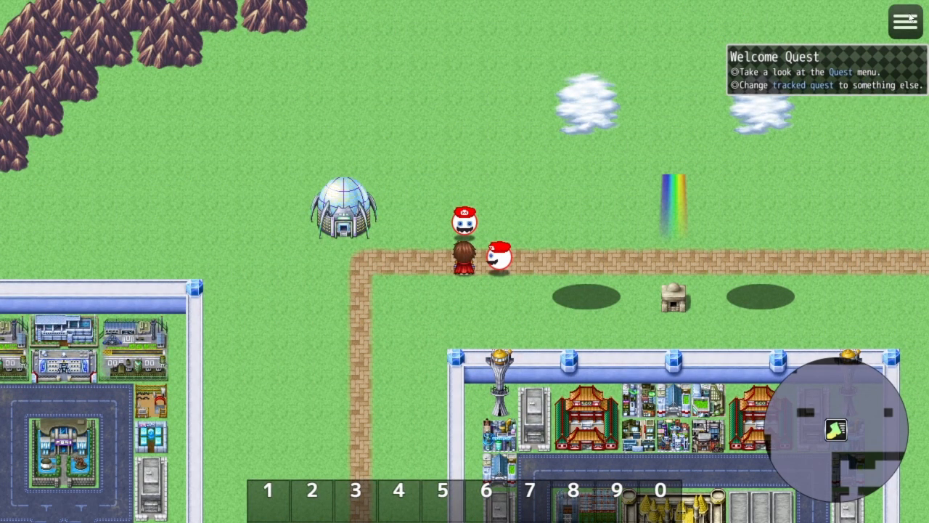
pyautogui.hotkey('alt', 'F4')
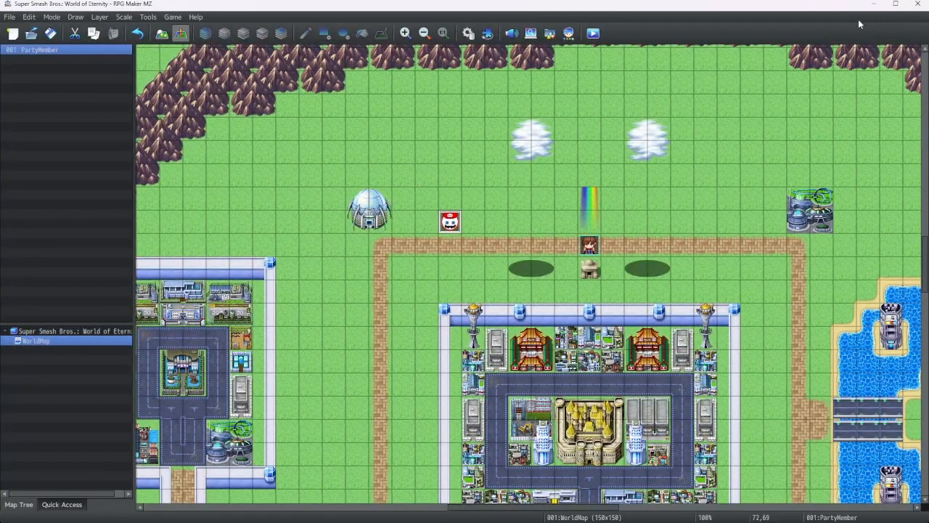